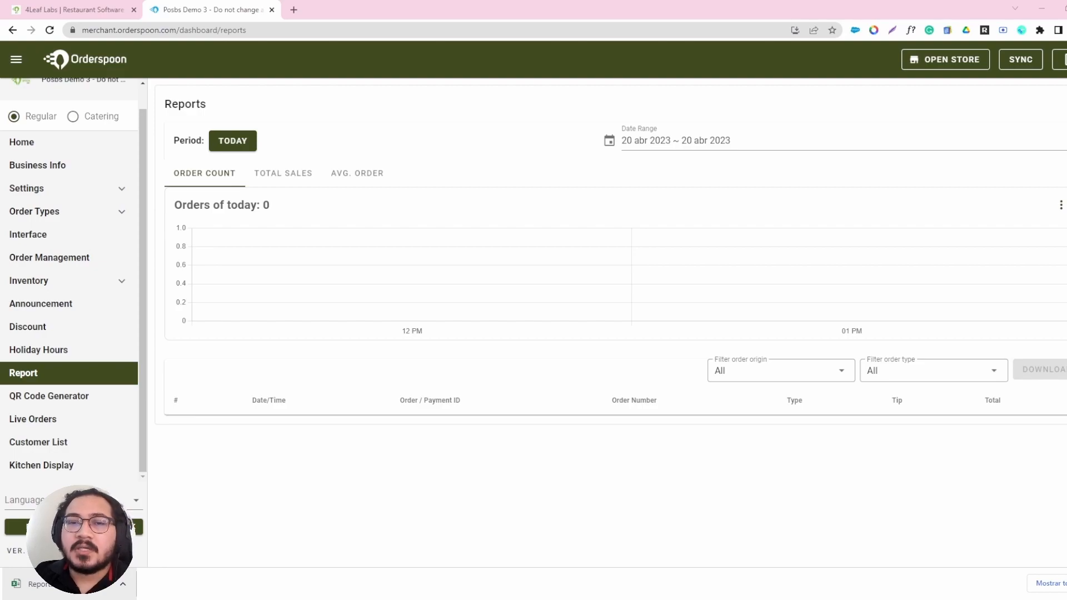
Check the preset report periods and set a custom date range of 6 to 20 April 2023.
{"action": "left_click", "coordinate": [230, 144]}
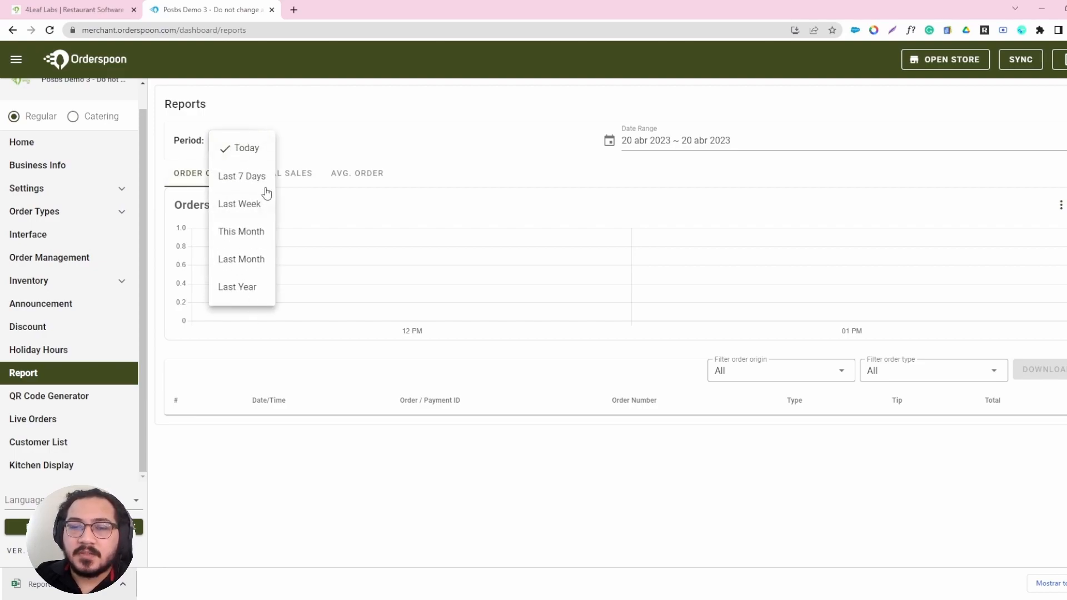
{"action": "left_click", "coordinate": [408, 147]}
{"action": "left_click", "coordinate": [676, 142]}
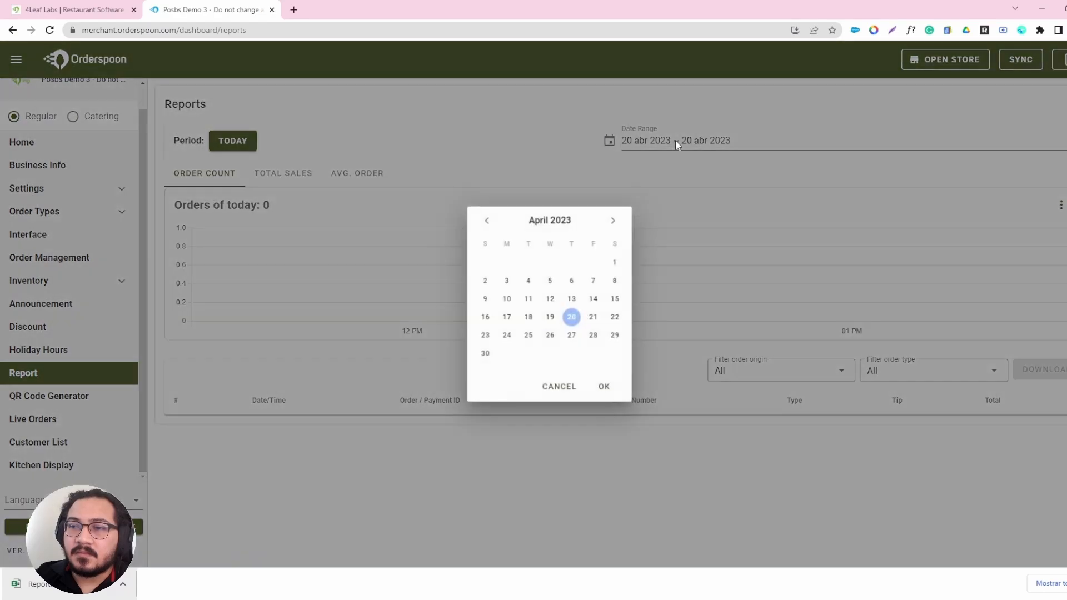
{"action": "left_click", "coordinate": [570, 320]}
{"action": "left_click", "coordinate": [571, 281]}
{"action": "left_click", "coordinate": [607, 388]}
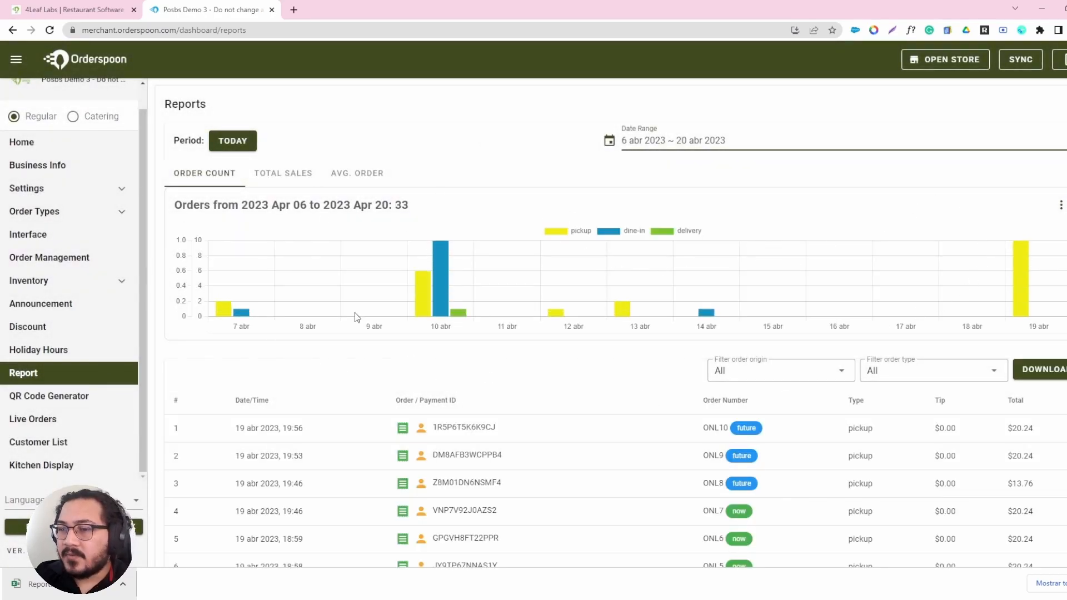
Preview the order count chart as a stacked Line chart and return it to an unstacked bar chart.
{"action": "left_click", "coordinate": [1061, 206]}
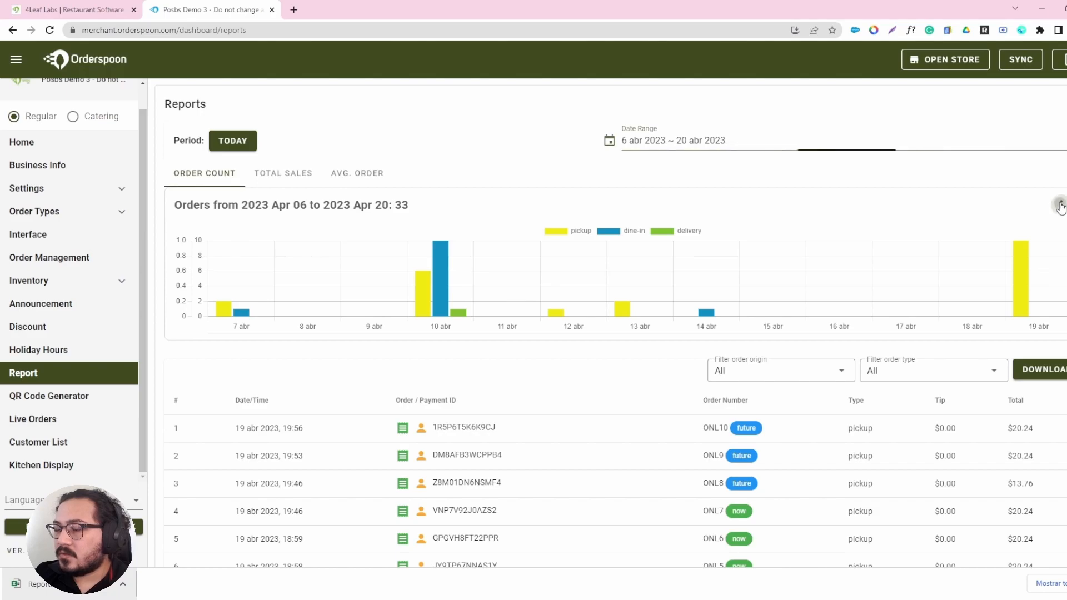
{"action": "left_click", "coordinate": [1038, 239]}
{"action": "left_click", "coordinate": [1021, 247]}
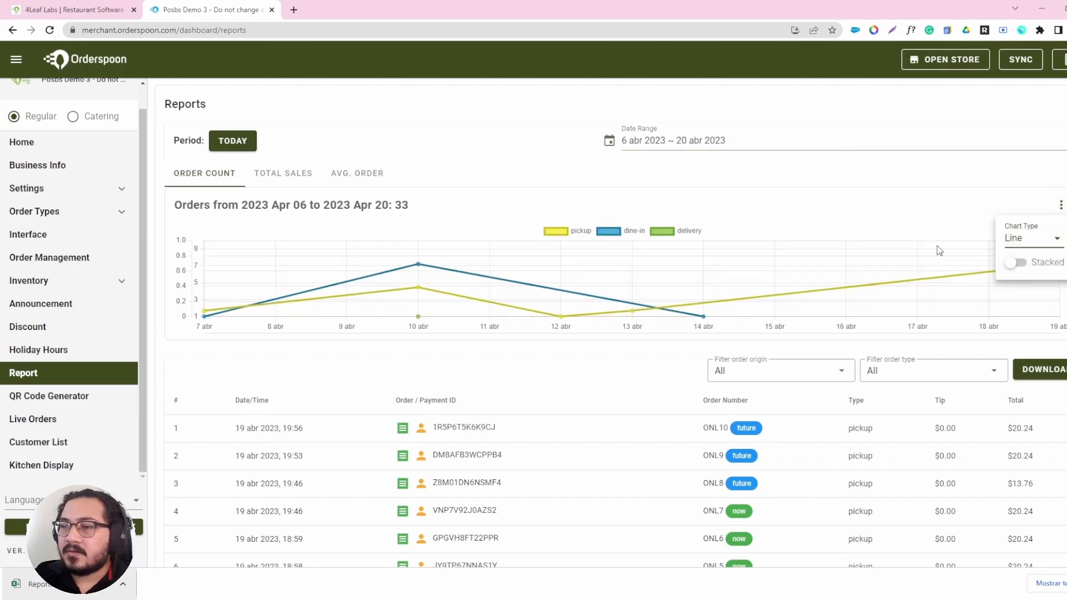
{"action": "left_click", "coordinate": [1024, 264]}
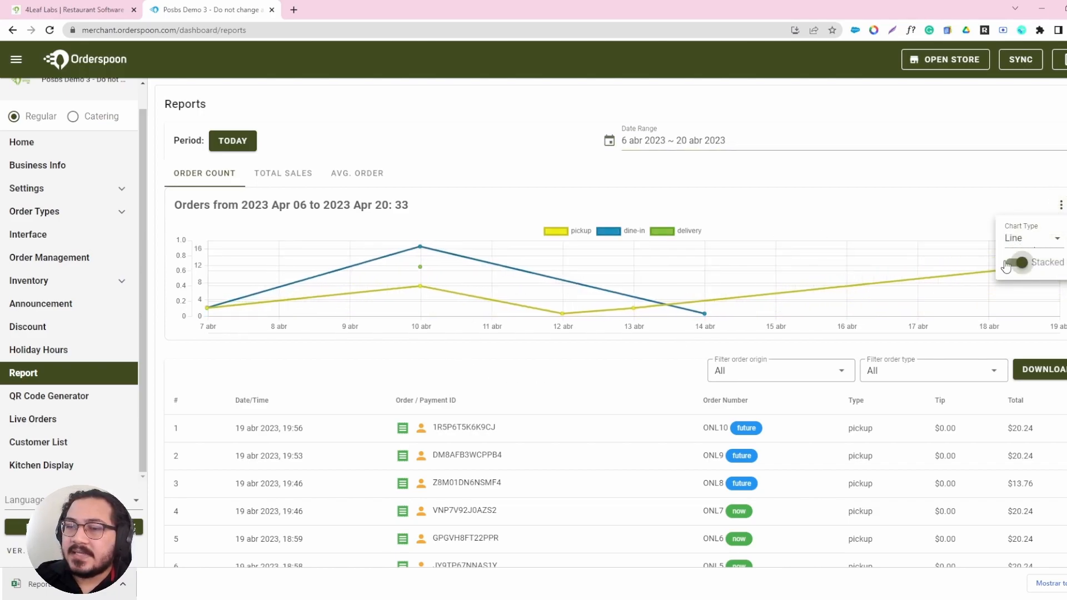
{"action": "left_click", "coordinate": [1034, 241]}
{"action": "left_click", "coordinate": [1024, 278]}
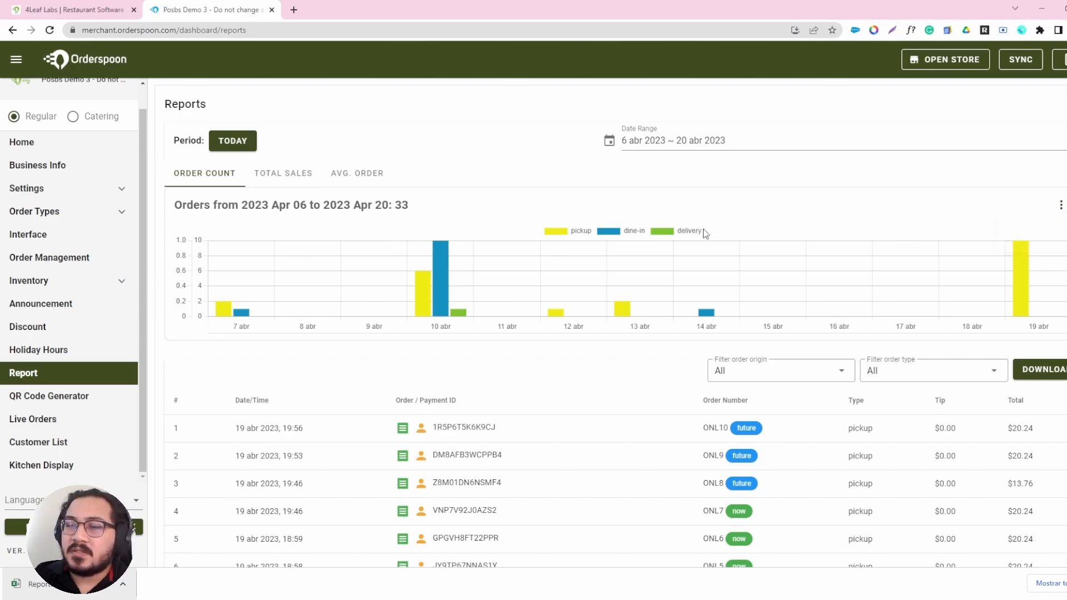
Hide the pickup, dine-in and delivery series in the order count chart and show all three again.
{"action": "mouse_move", "coordinate": [233, 318]}
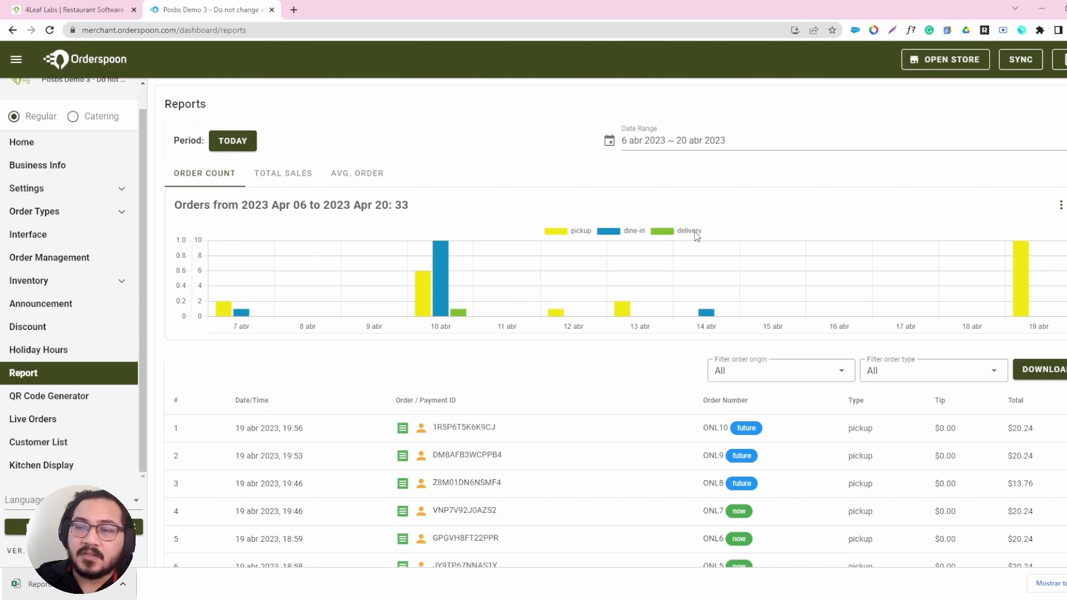
{"action": "left_click", "coordinate": [564, 232]}
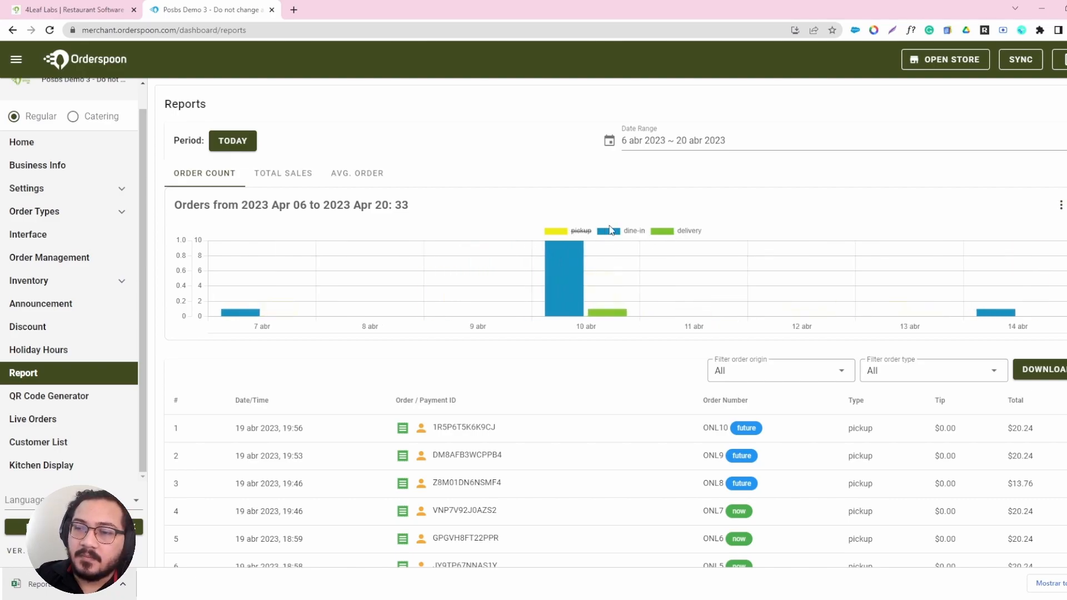
{"action": "left_click", "coordinate": [617, 235]}
{"action": "left_click", "coordinate": [671, 231]}
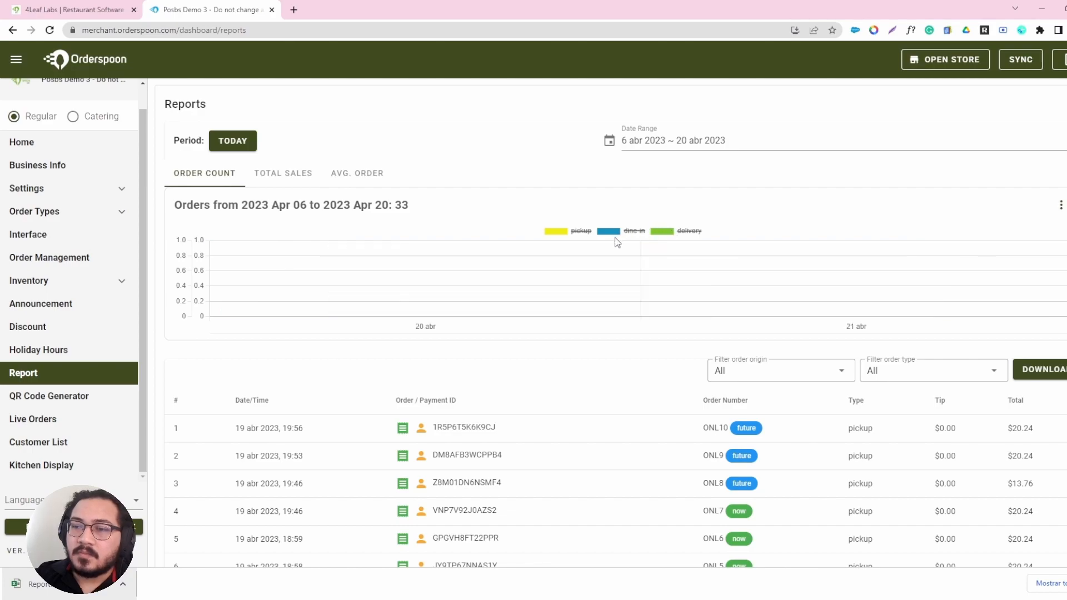
{"action": "left_click", "coordinate": [578, 232]}
{"action": "left_click", "coordinate": [627, 230]}
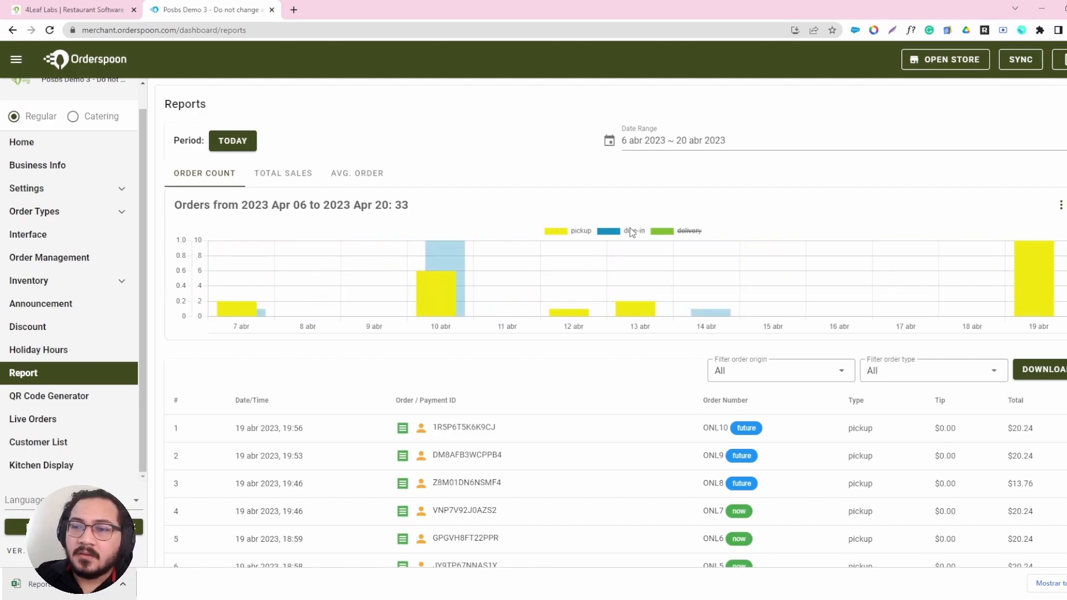
{"action": "left_click", "coordinate": [658, 230]}
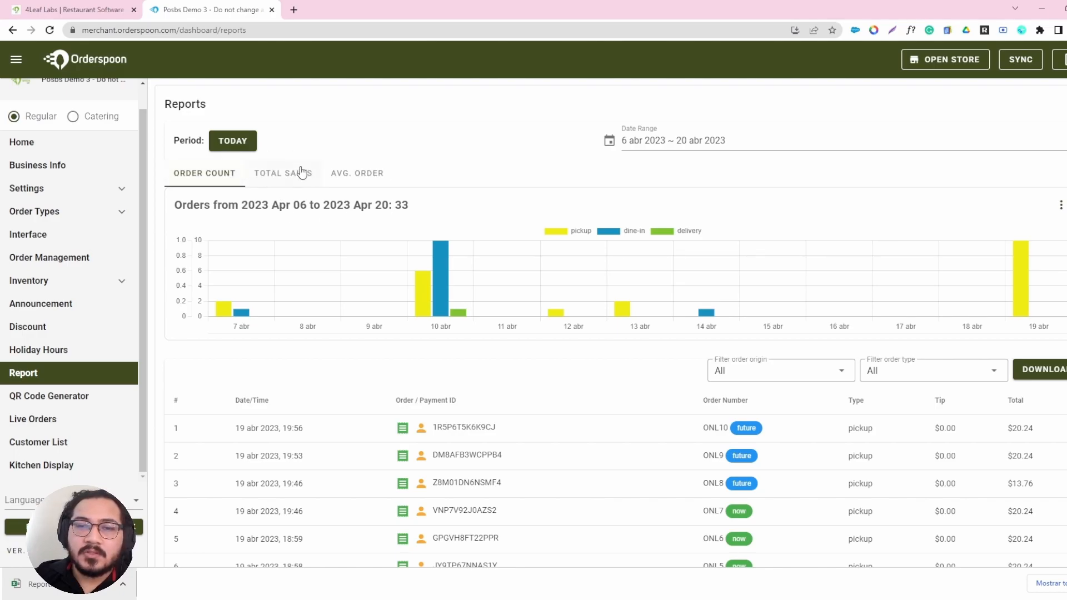
Examine the total sales and average order charts for the selected date range.
{"action": "left_click", "coordinate": [281, 177]}
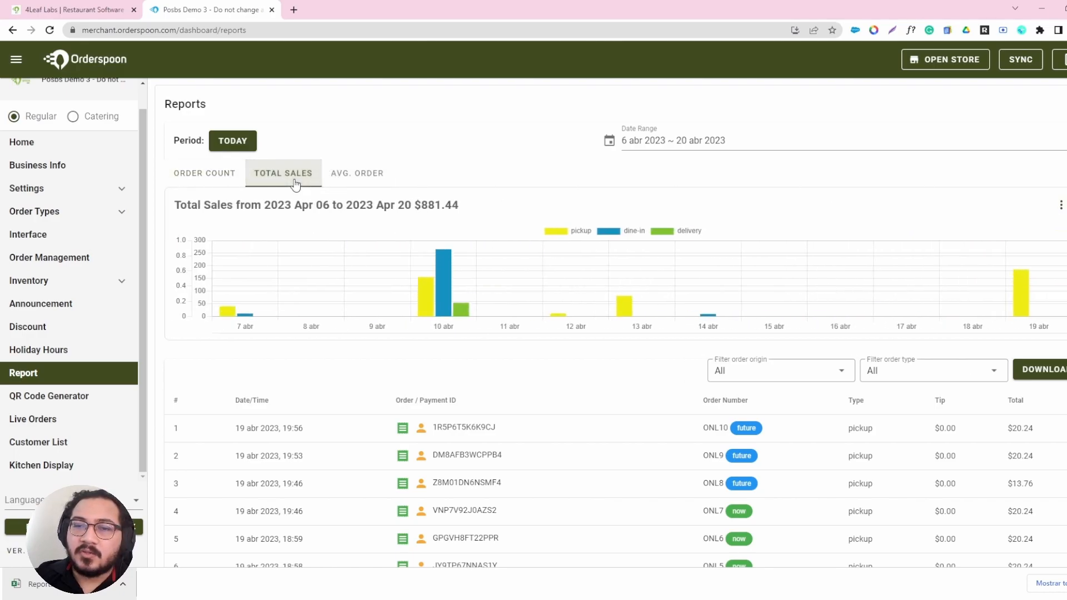
{"action": "left_click", "coordinate": [358, 174]}
{"action": "left_click", "coordinate": [305, 174]}
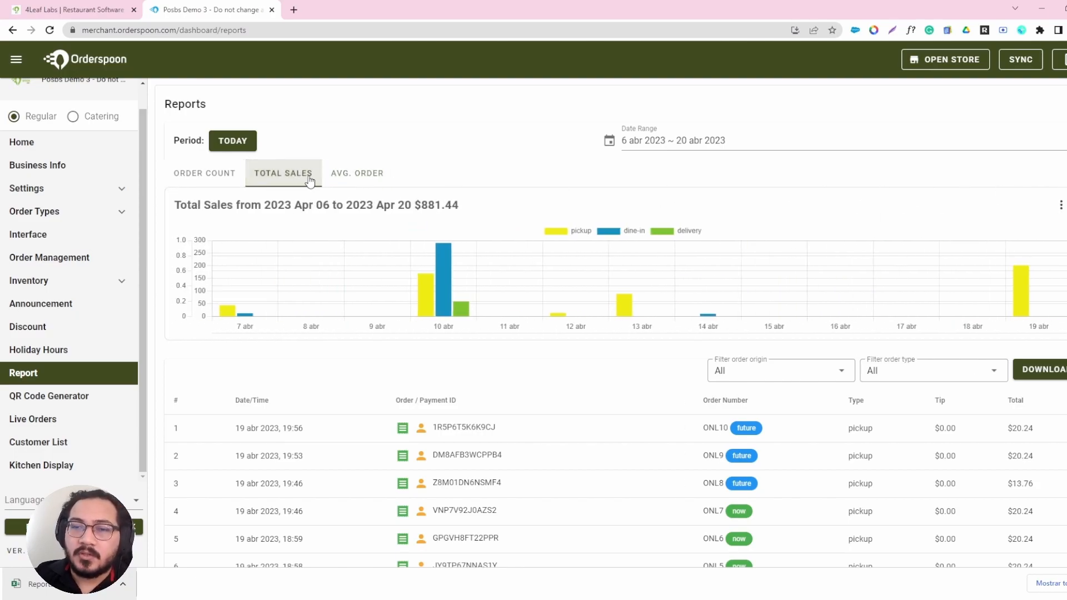
{"action": "left_click", "coordinate": [333, 174]}
{"action": "left_click_drag", "start_coordinate": [512, 203], "coordinate": [387, 206]}
{"action": "left_click", "coordinate": [529, 207]}
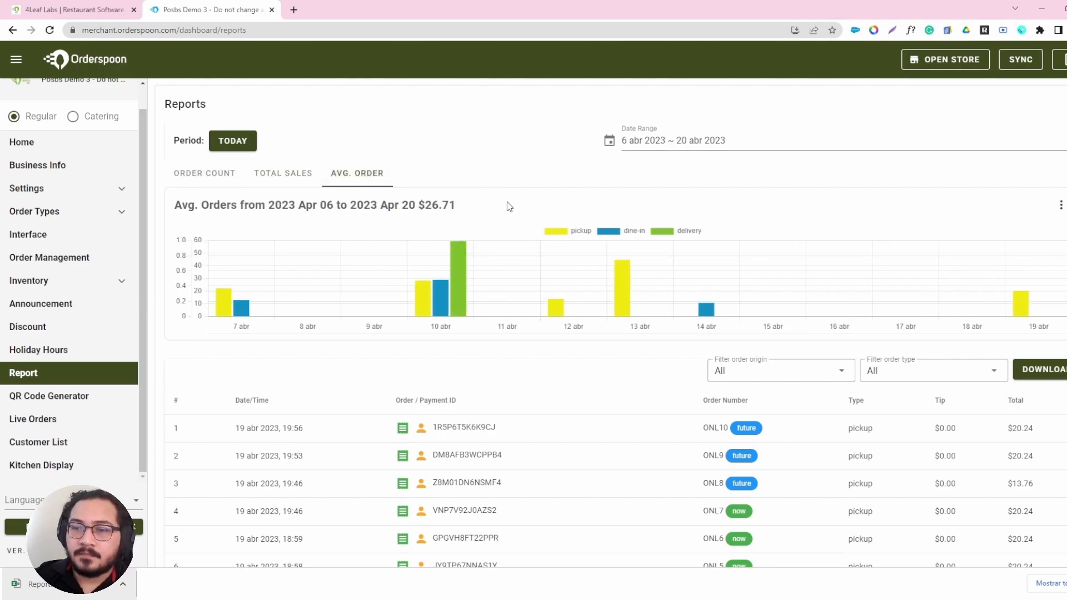
Switch the report period to Last Year and examine the average order chart and the order list.
{"action": "left_click", "coordinate": [245, 147]}
{"action": "left_click", "coordinate": [240, 283]}
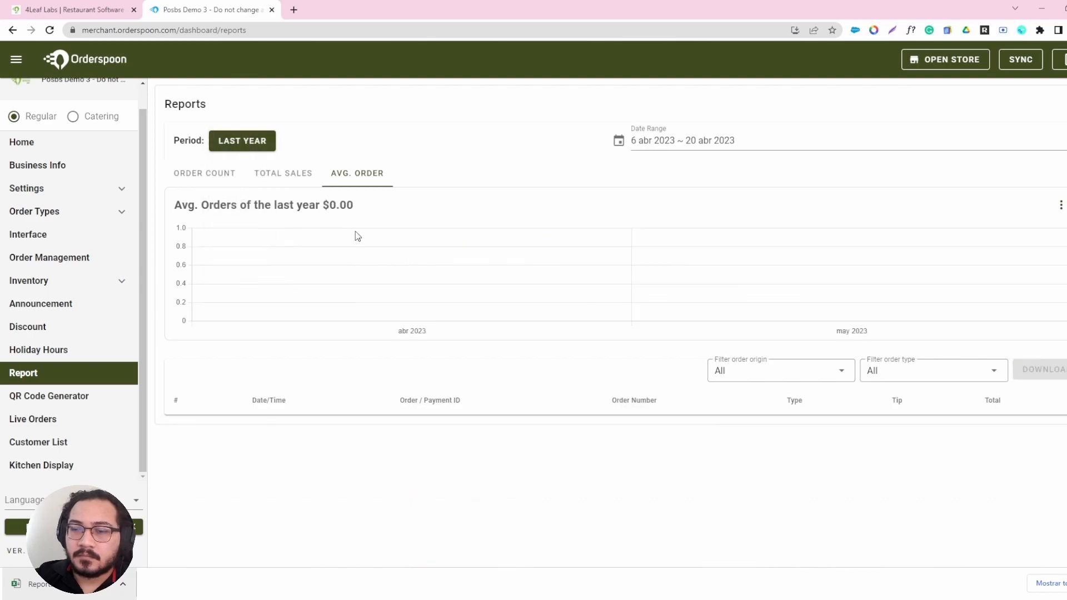
{"action": "scroll", "coordinate": [524, 155], "scroll_direction": "down", "scroll_amount": 3}
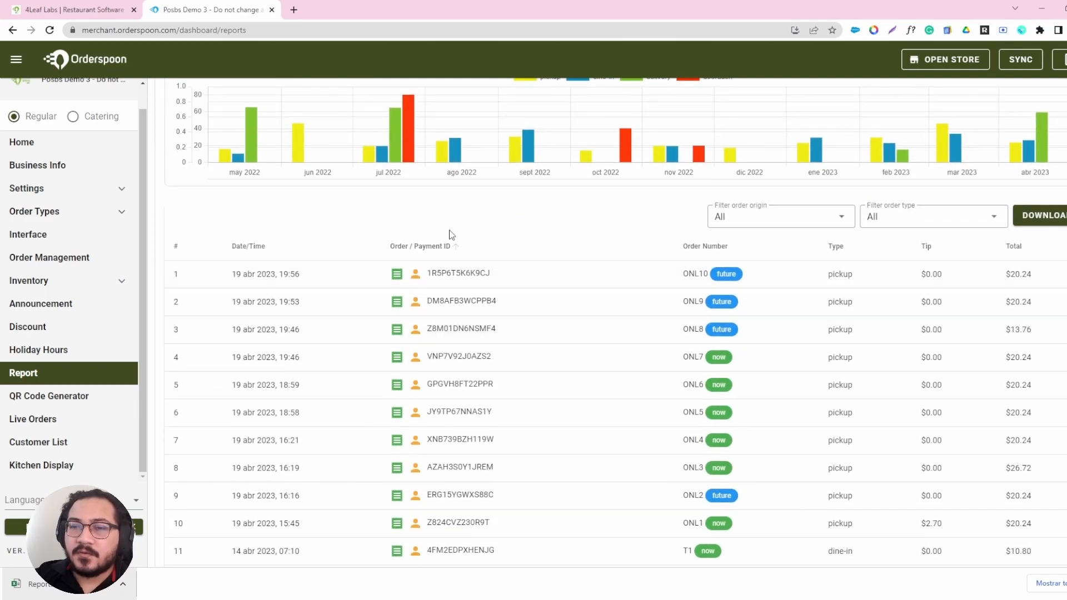
{"action": "scroll", "coordinate": [426, 232], "scroll_direction": "up", "scroll_amount": 2}
{"action": "scroll", "coordinate": [290, 329], "scroll_direction": "down", "scroll_amount": 1}
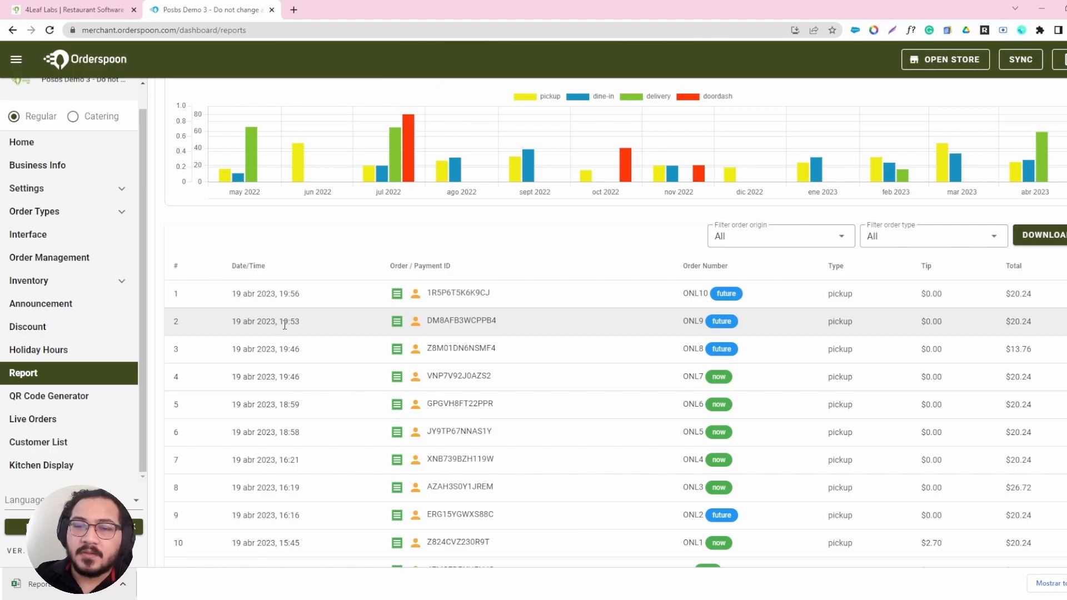
{"action": "scroll", "coordinate": [355, 275], "scroll_direction": "down", "scroll_amount": 1}
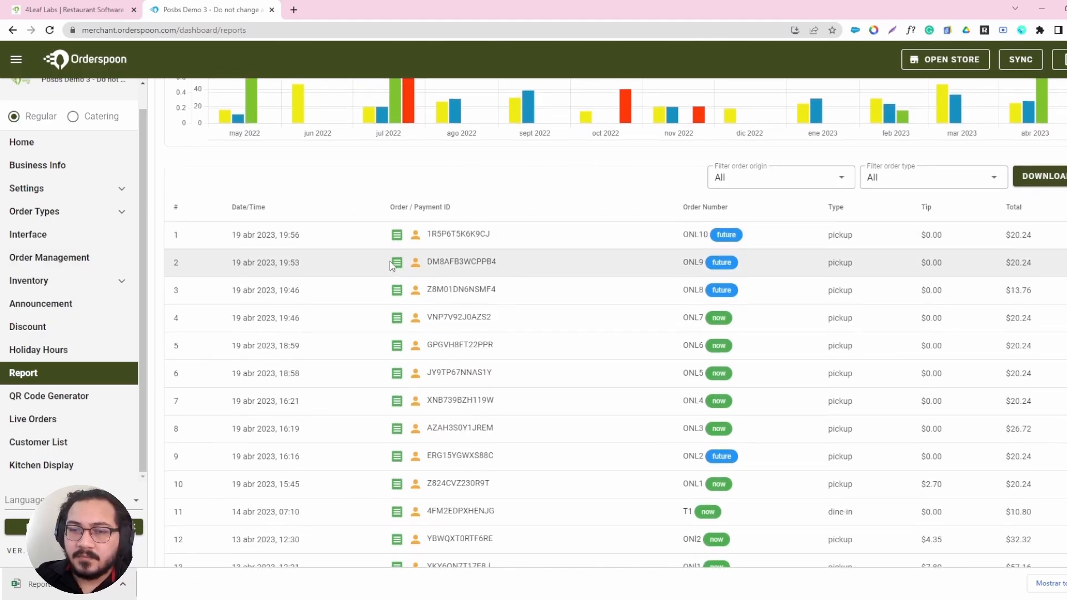
{"action": "scroll", "coordinate": [387, 266], "scroll_direction": "down", "scroll_amount": 5}
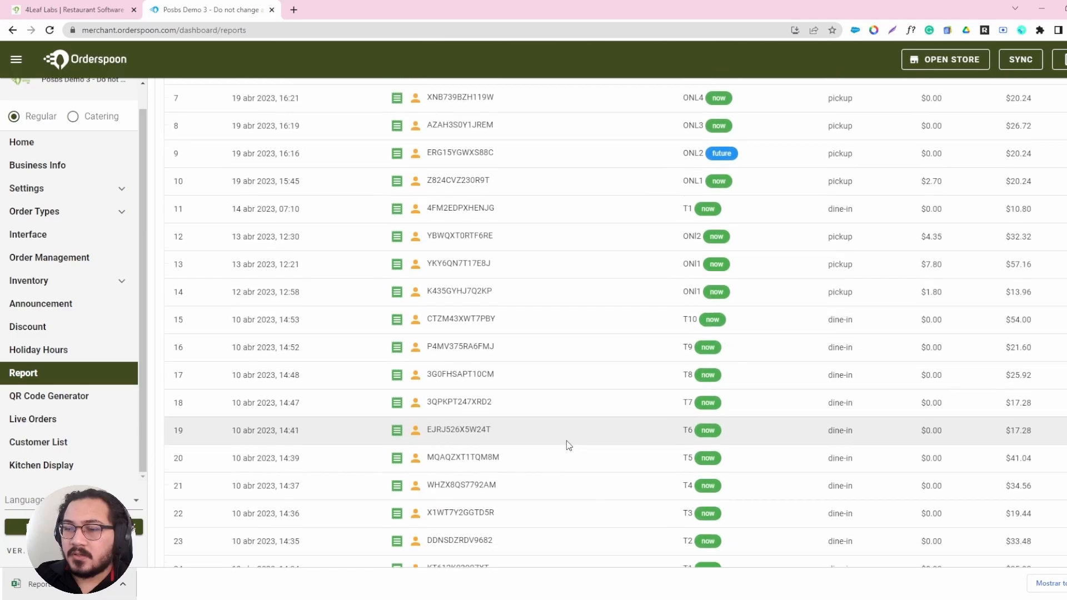
{"action": "scroll", "coordinate": [566, 445], "scroll_direction": "up", "scroll_amount": 8}
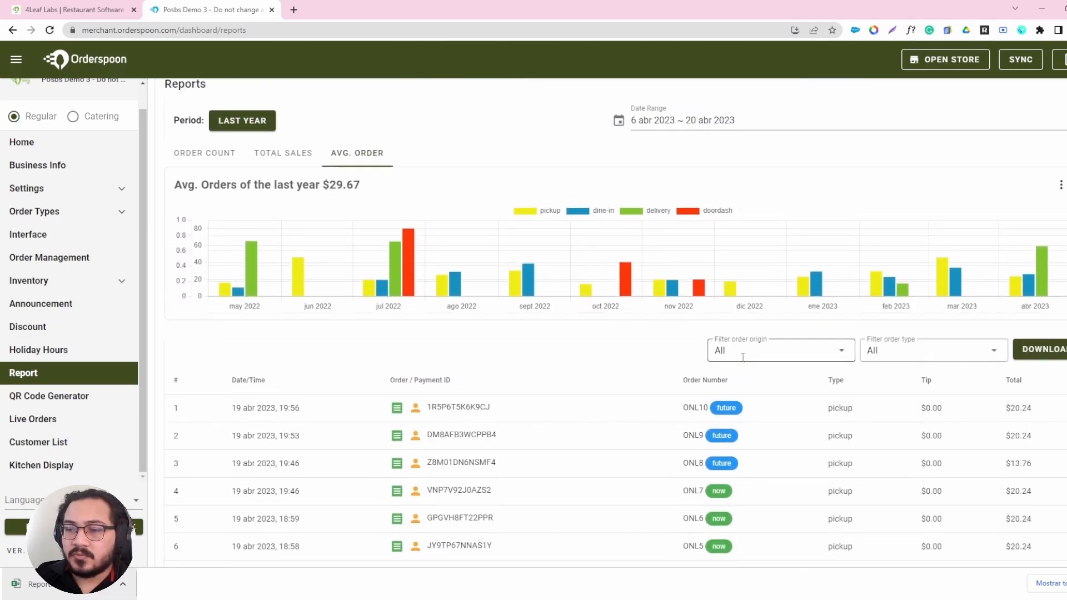
{"action": "scroll", "coordinate": [488, 355], "scroll_direction": "down", "scroll_amount": 3}
{"action": "scroll", "coordinate": [489, 377], "scroll_direction": "up", "scroll_amount": 3}
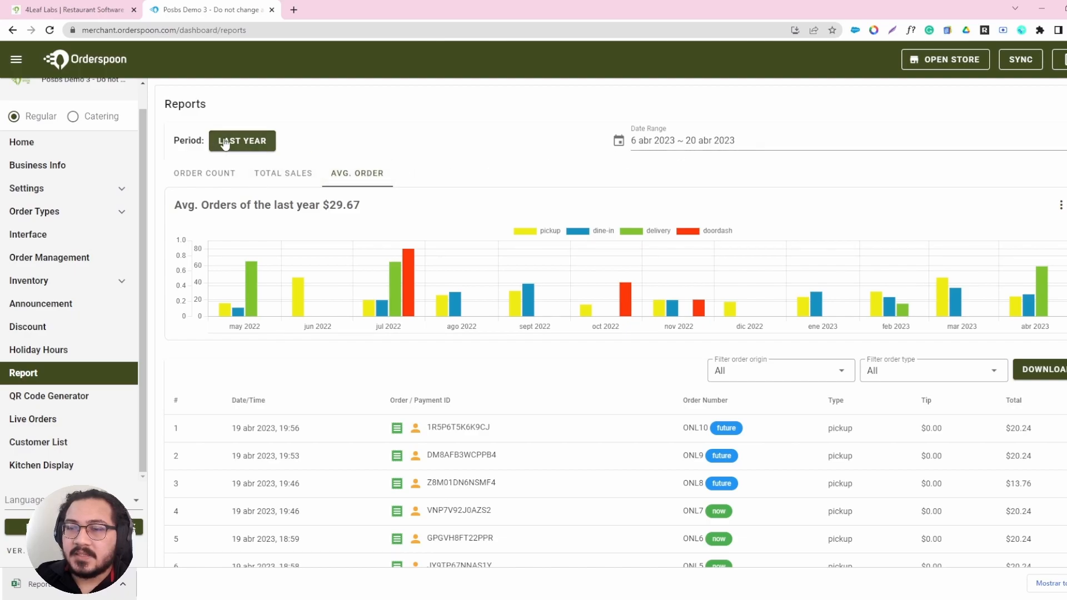
Set the report's date range to 6 to 20 April 2023 again.
{"action": "left_click", "coordinate": [677, 145]}
{"action": "left_click", "coordinate": [572, 317]}
{"action": "left_click", "coordinate": [606, 388]}
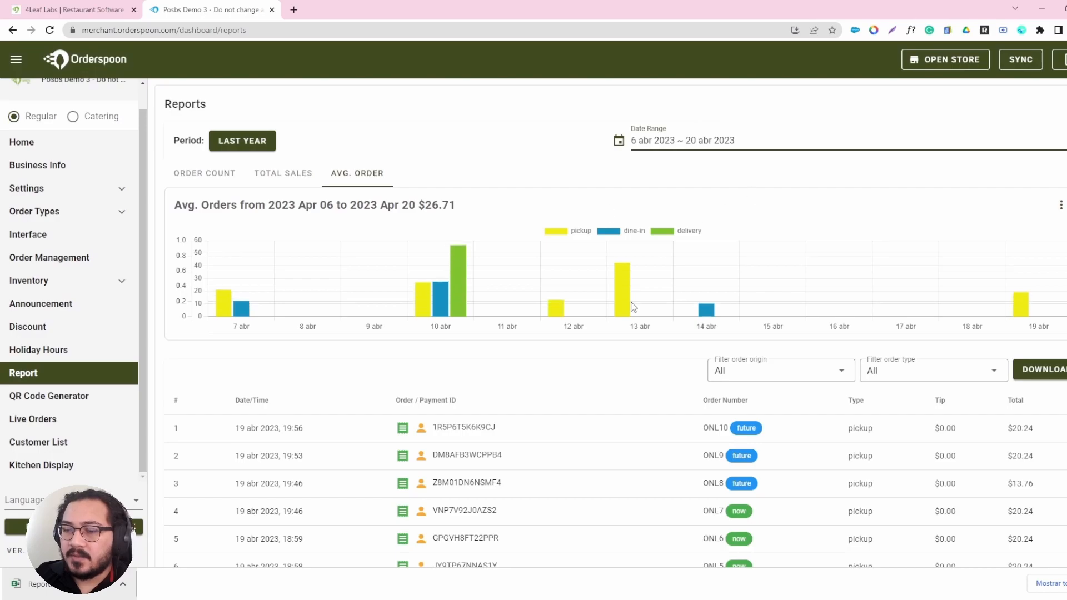
Examine the order list, including the type, tip and total of the first order.
{"action": "scroll", "coordinate": [616, 239], "scroll_direction": "down", "scroll_amount": 5}
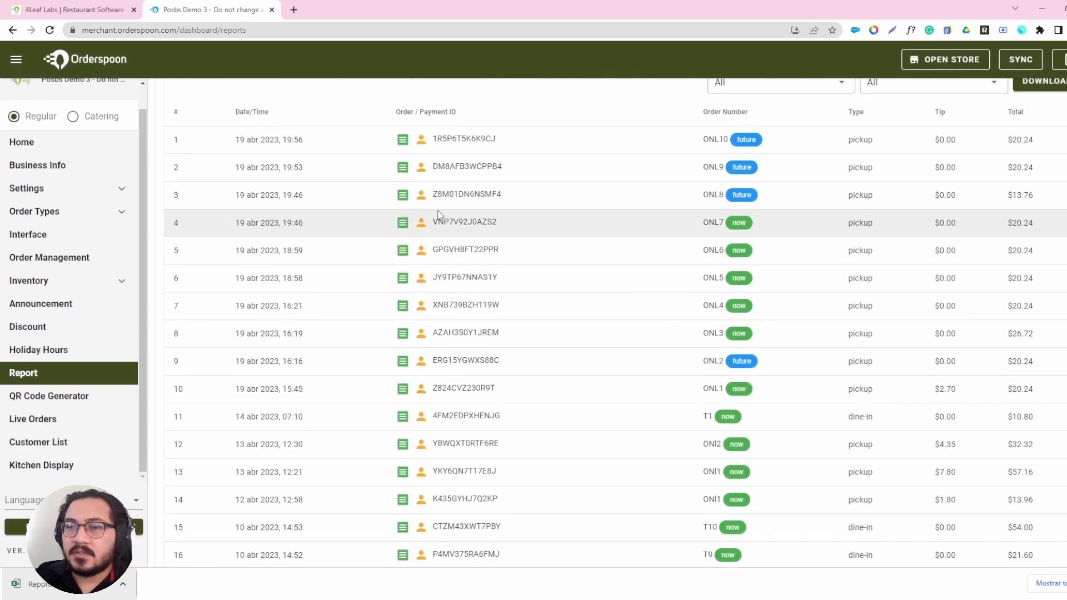
{"action": "scroll", "coordinate": [673, 237], "scroll_direction": "up", "scroll_amount": 2}
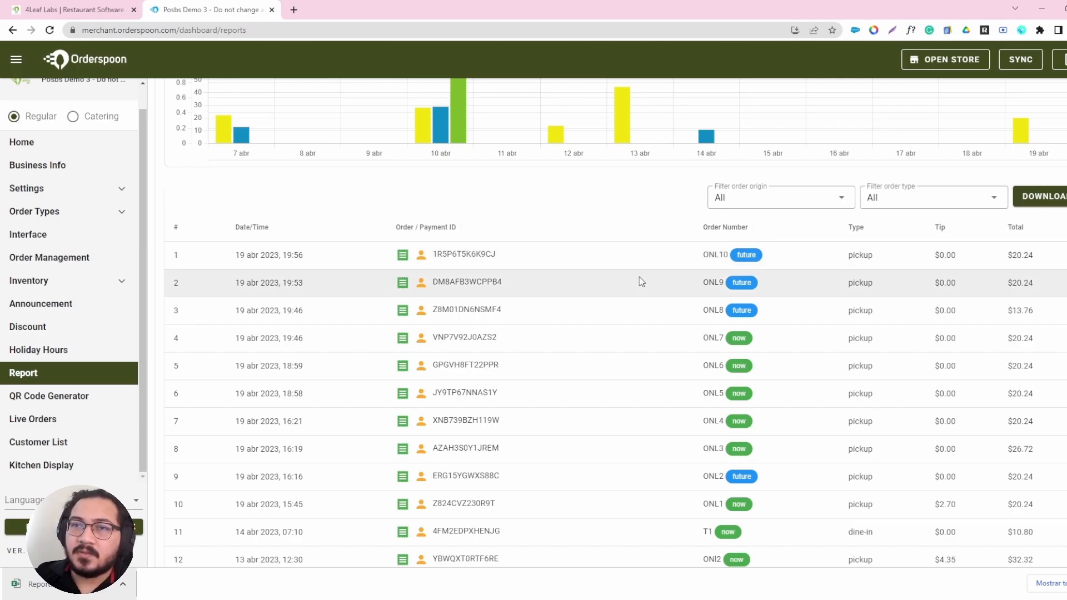
{"action": "double_click", "coordinate": [854, 255]}
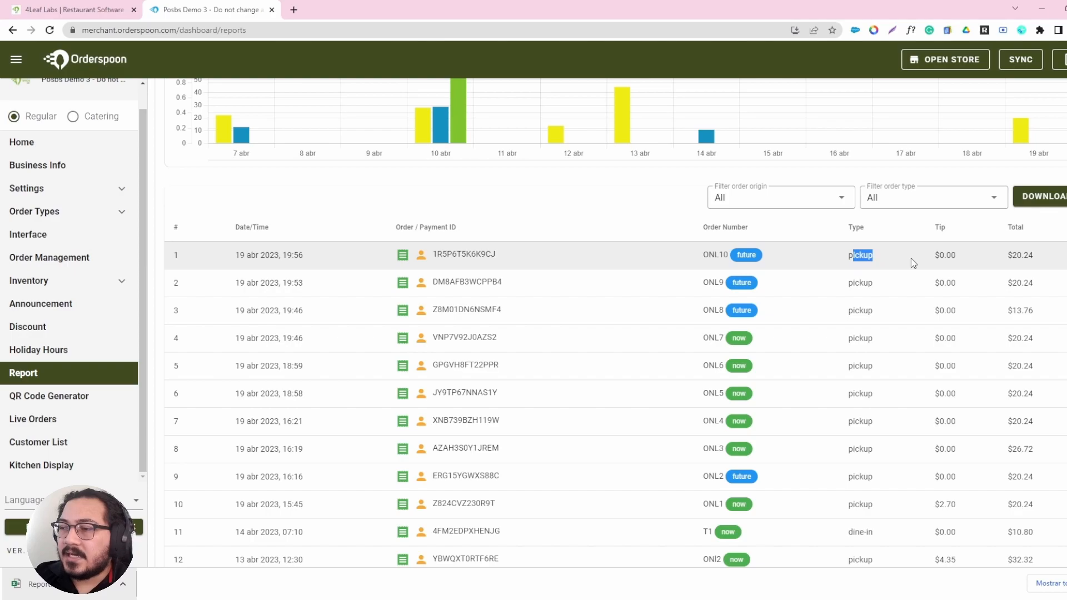
{"action": "double_click", "coordinate": [946, 255]}
{"action": "left_click", "coordinate": [1036, 258]}
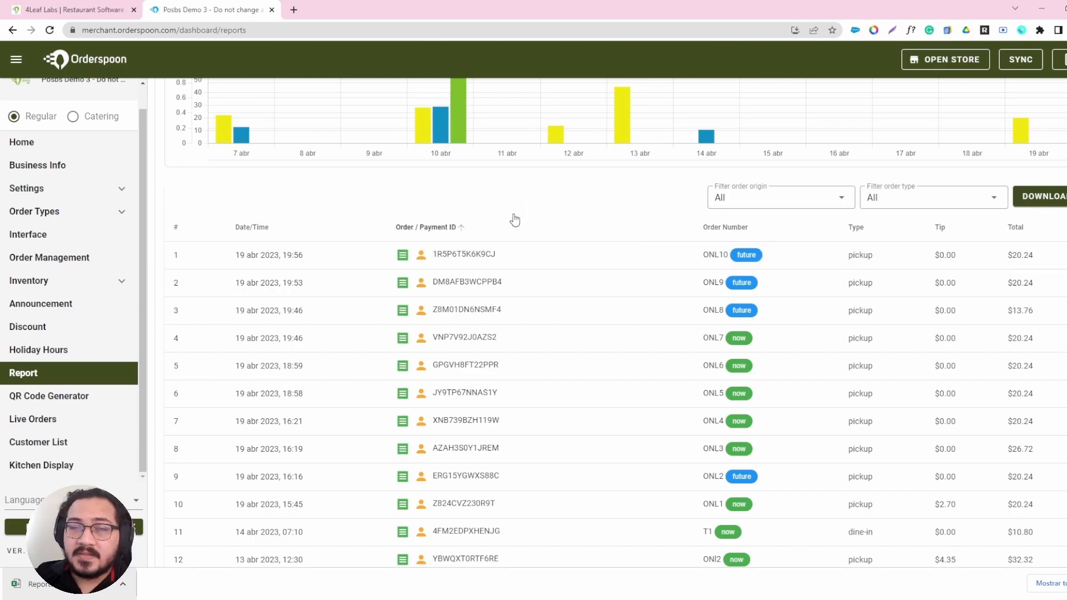
Download the order report and open Report (1).xlsx in a new browser tab.
{"action": "left_click", "coordinate": [1056, 199]}
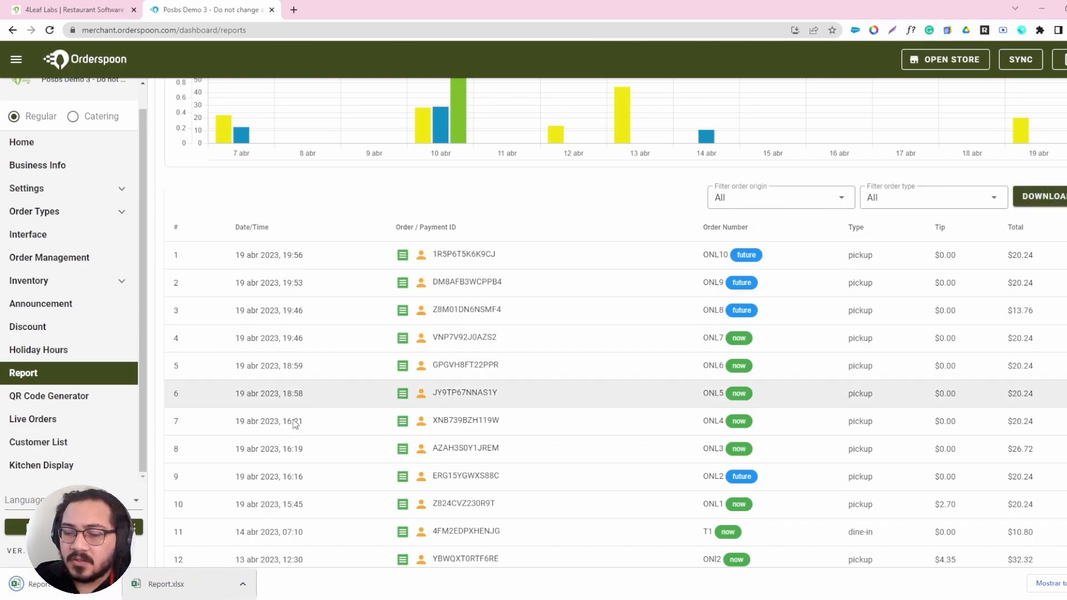
{"action": "left_click_drag", "start_coordinate": [384, 120], "coordinate": [292, 9]}
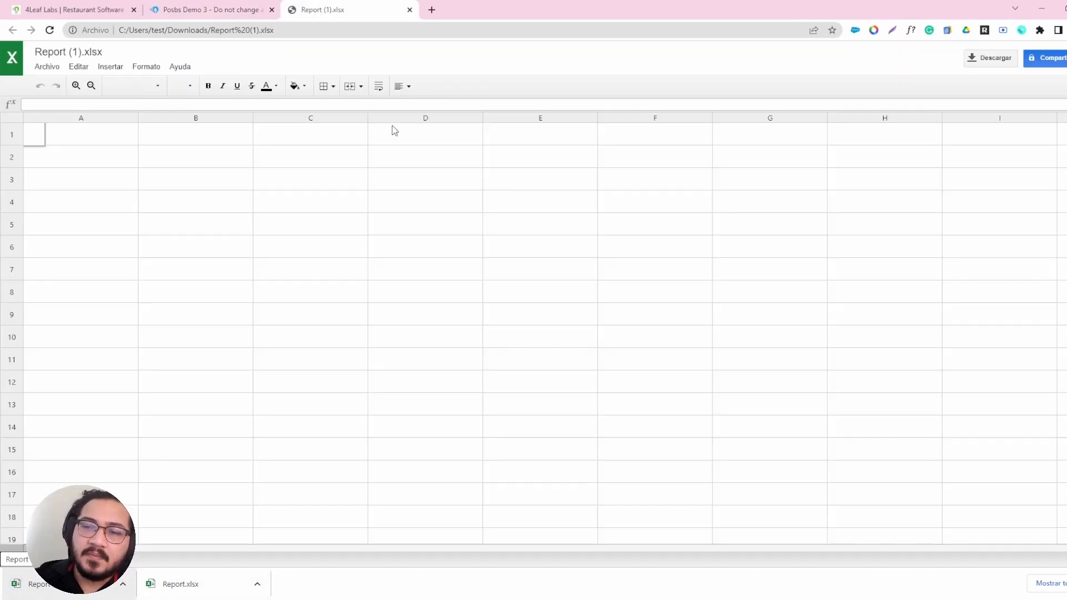
Review the columns of the downloaded report spreadsheet and return to the Reports page.
{"action": "scroll", "coordinate": [443, 194], "scroll_direction": "down", "scroll_amount": 5}
{"action": "scroll", "coordinate": [445, 192], "scroll_direction": "up", "scroll_amount": 5}
{"action": "left_click_drag", "start_coordinate": [414, 142], "coordinate": [436, 246]}
{"action": "left_click_drag", "start_coordinate": [472, 141], "coordinate": [477, 225]}
{"action": "left_click_drag", "start_coordinate": [528, 142], "coordinate": [531, 211]}
{"action": "left_click", "coordinate": [534, 198]}
{"action": "left_click", "coordinate": [211, 10]}
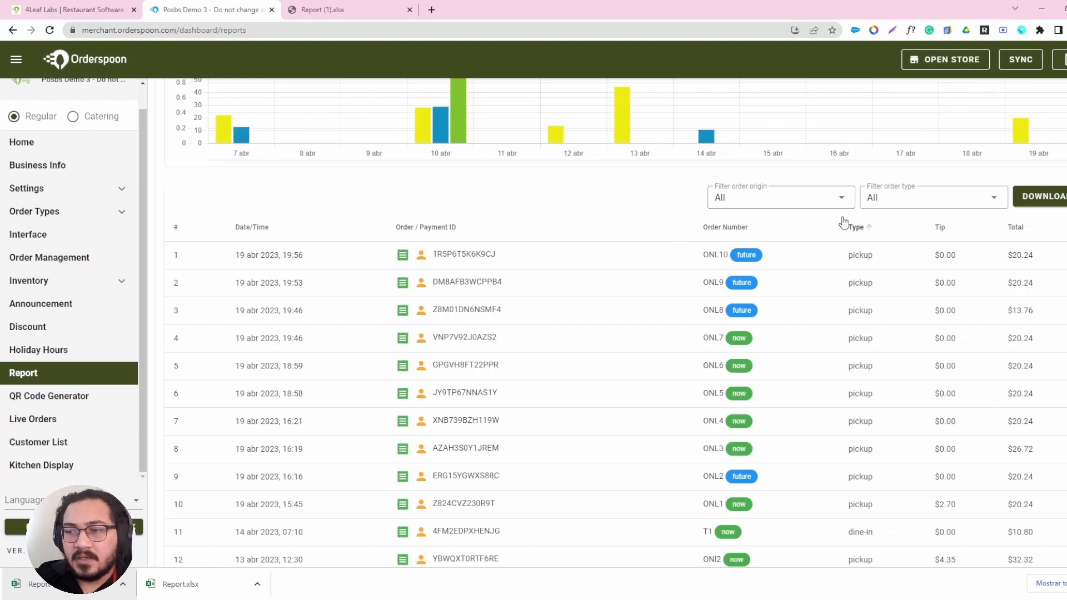
Review the order origin filter choices, and filter the order list by the Dine-in order type.
{"action": "left_click", "coordinate": [808, 200]}
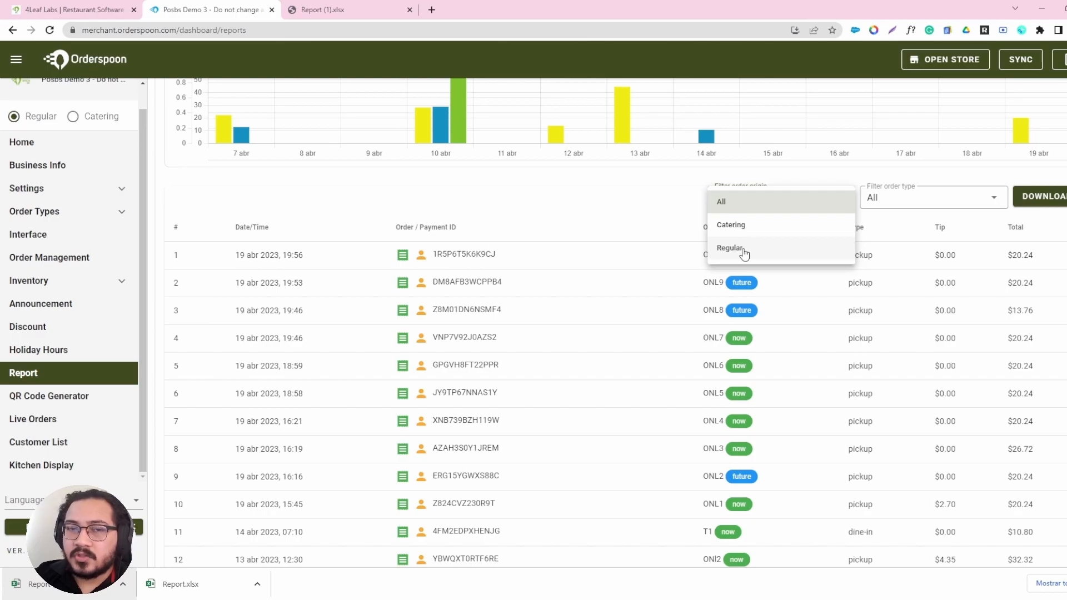
{"action": "left_click", "coordinate": [607, 212]}
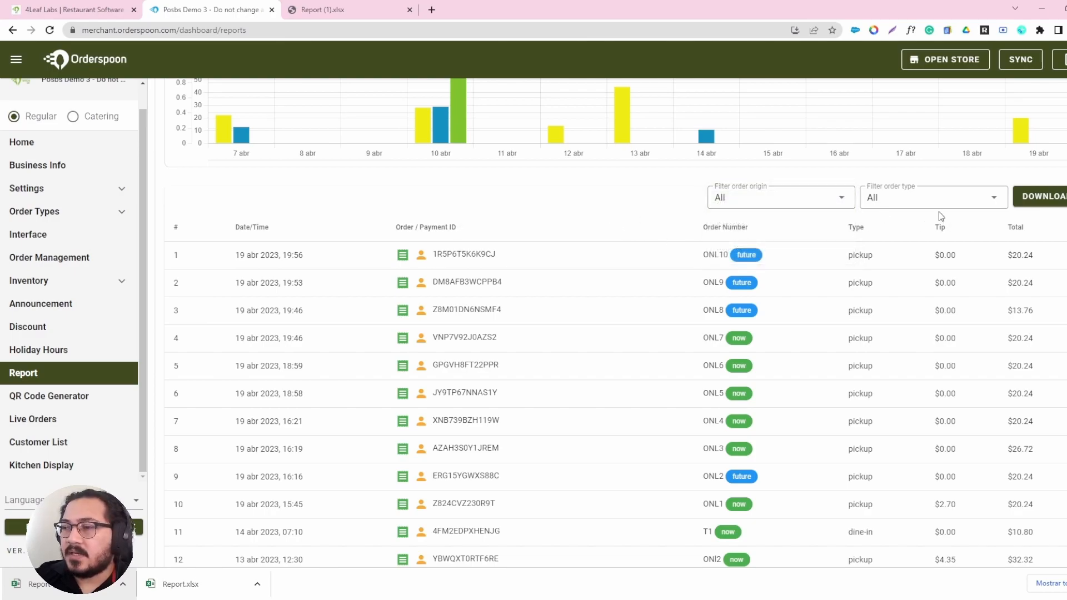
{"action": "left_click", "coordinate": [943, 203]}
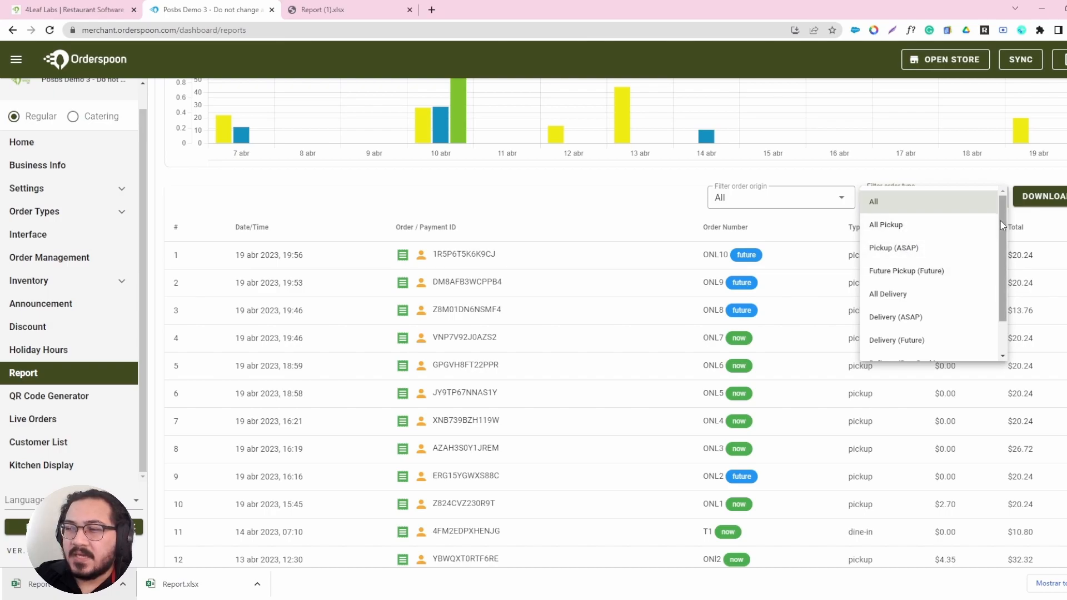
{"action": "left_click_drag", "start_coordinate": [1002, 225], "coordinate": [1003, 230]}
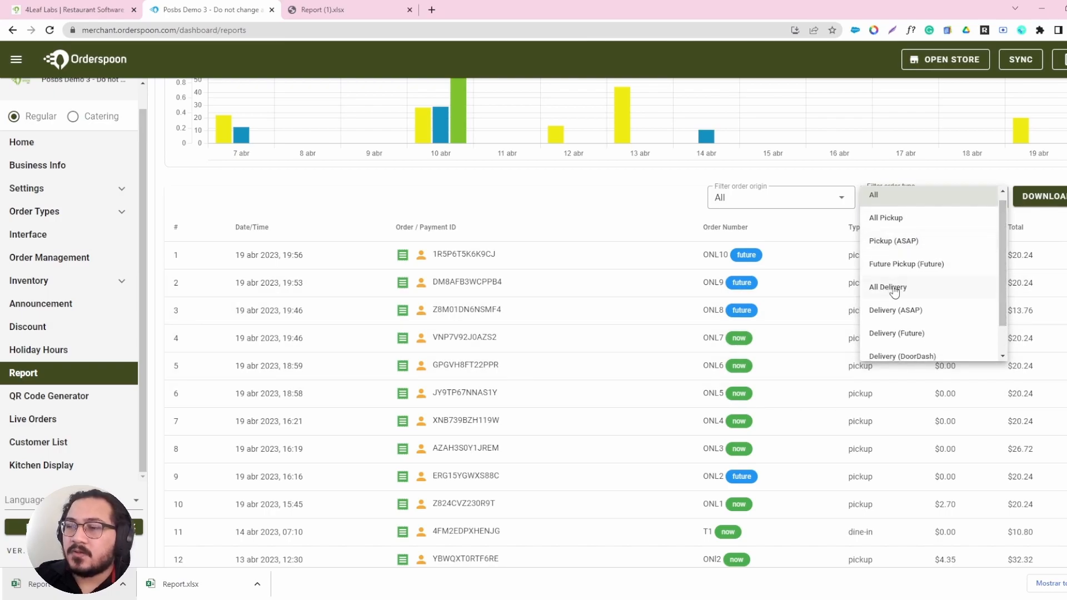
{"action": "scroll", "coordinate": [963, 301], "scroll_direction": "down", "scroll_amount": 1}
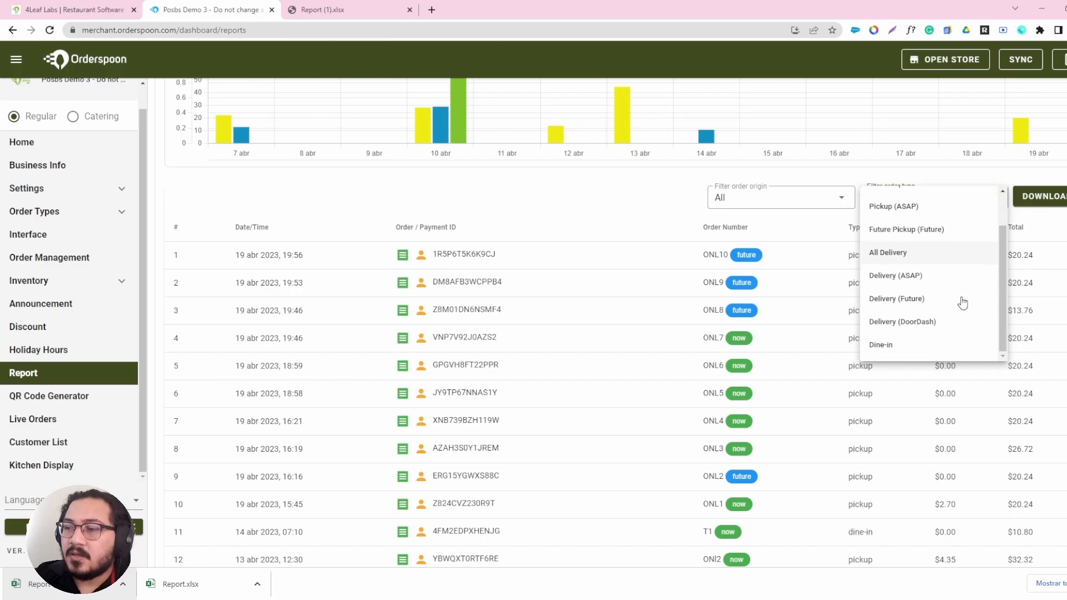
{"action": "left_click", "coordinate": [883, 346]}
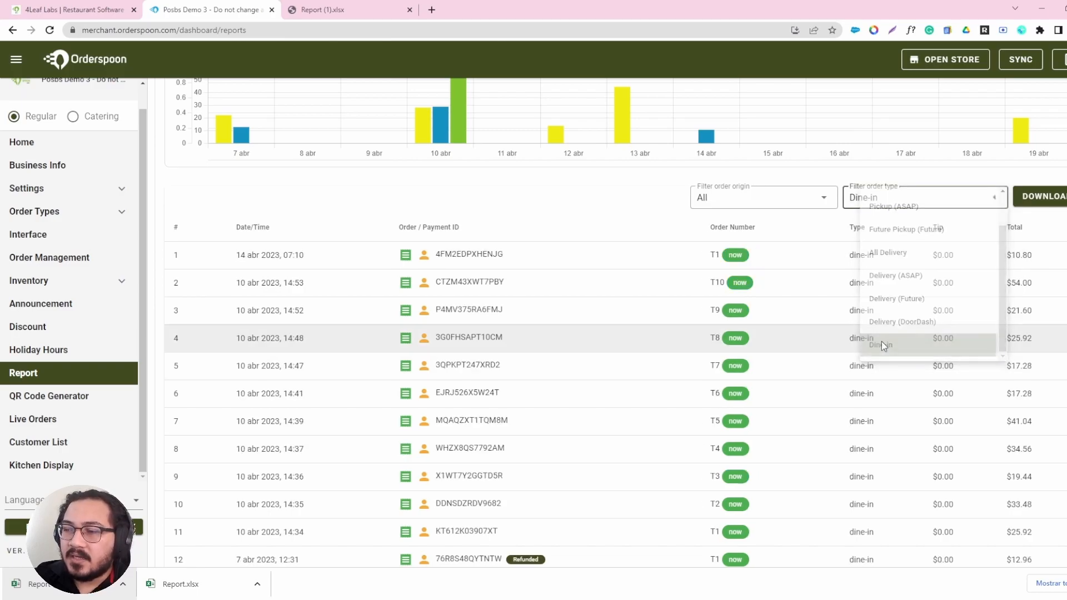
Reset the order type filter of the order list to All.
{"action": "left_click", "coordinate": [976, 198]}
{"action": "scroll", "coordinate": [952, 238], "scroll_direction": "up", "scroll_amount": 5}
{"action": "left_click", "coordinate": [913, 325]}
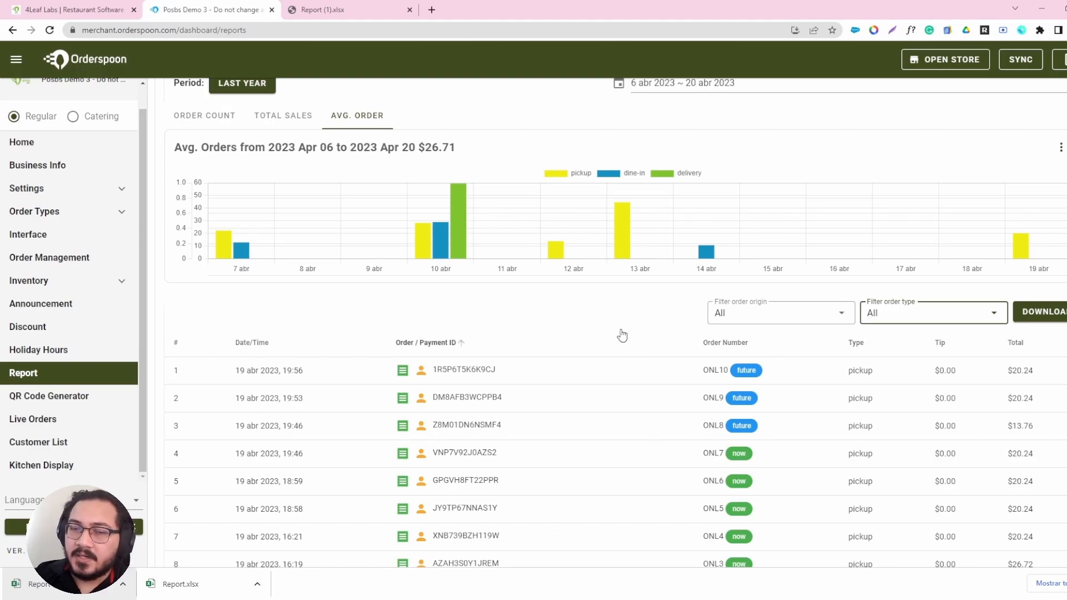
{"action": "left_click", "coordinate": [215, 317]}
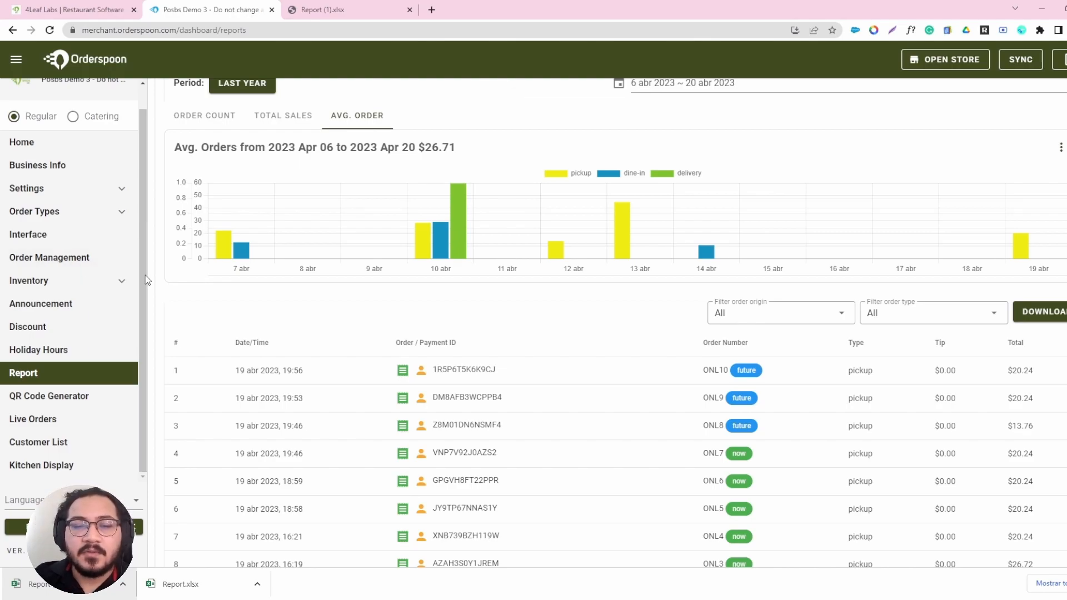
Open the QR Code Generator and review the URLs offered for the Store QR code.
{"action": "left_click", "coordinate": [83, 397]}
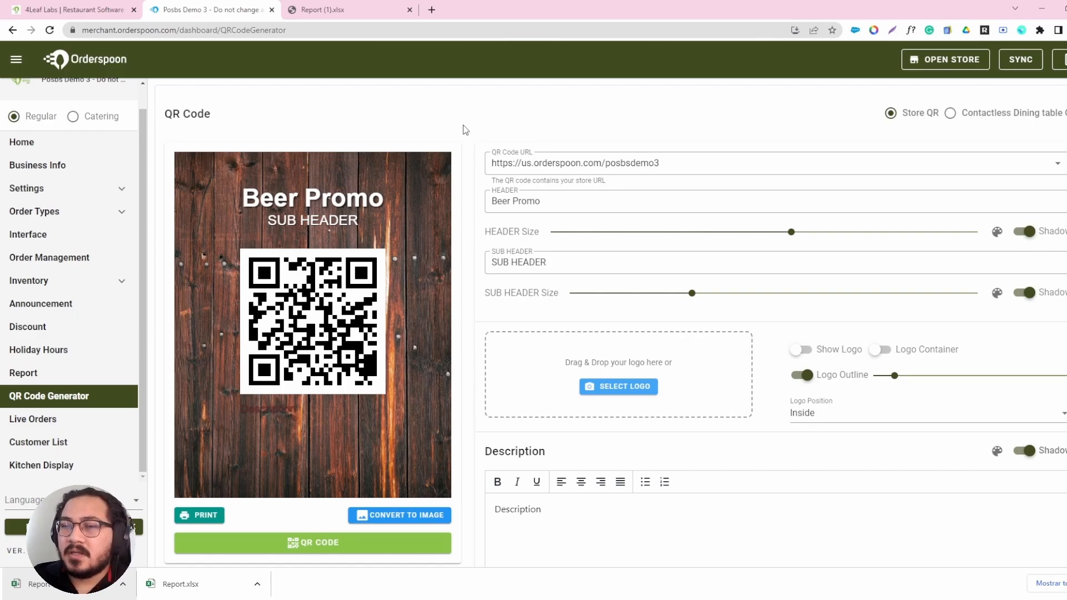
{"action": "scroll", "coordinate": [556, 132], "scroll_direction": "down", "scroll_amount": 1}
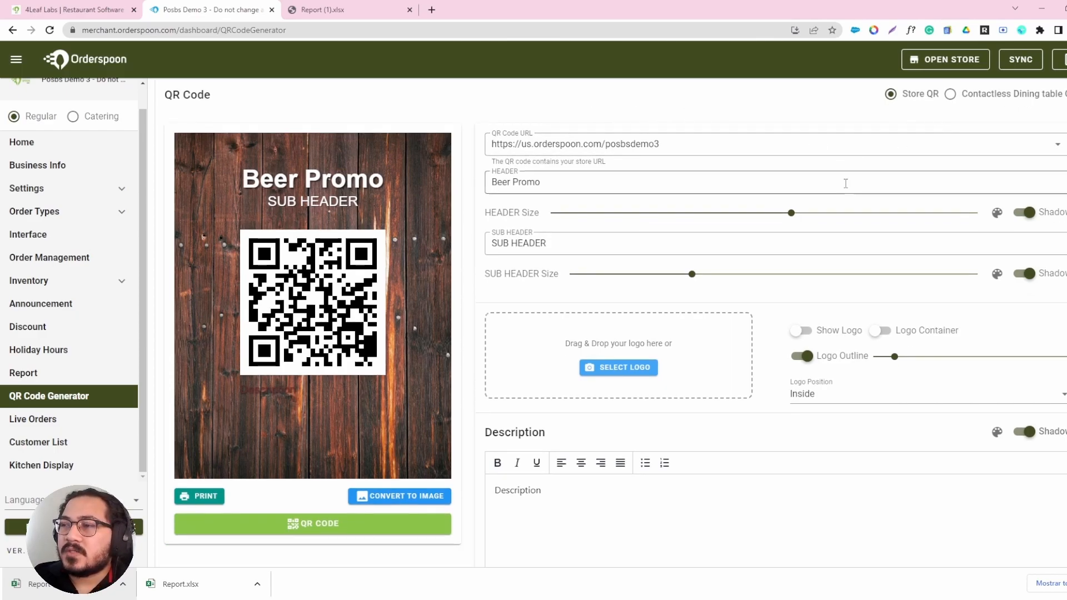
{"action": "scroll", "coordinate": [846, 184], "scroll_direction": "up", "scroll_amount": 1}
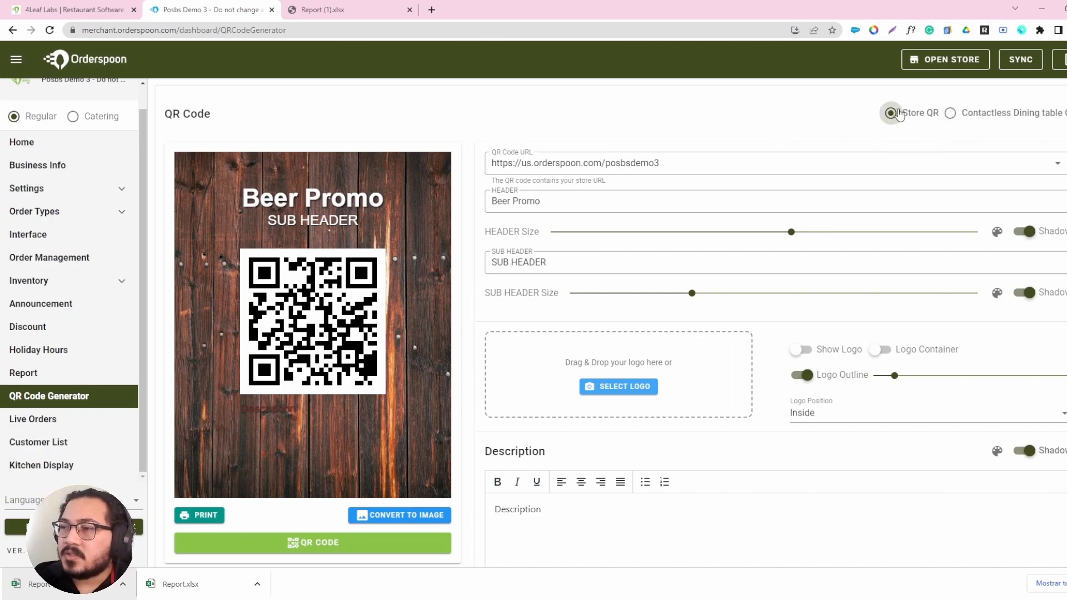
{"action": "left_click", "coordinate": [697, 160]}
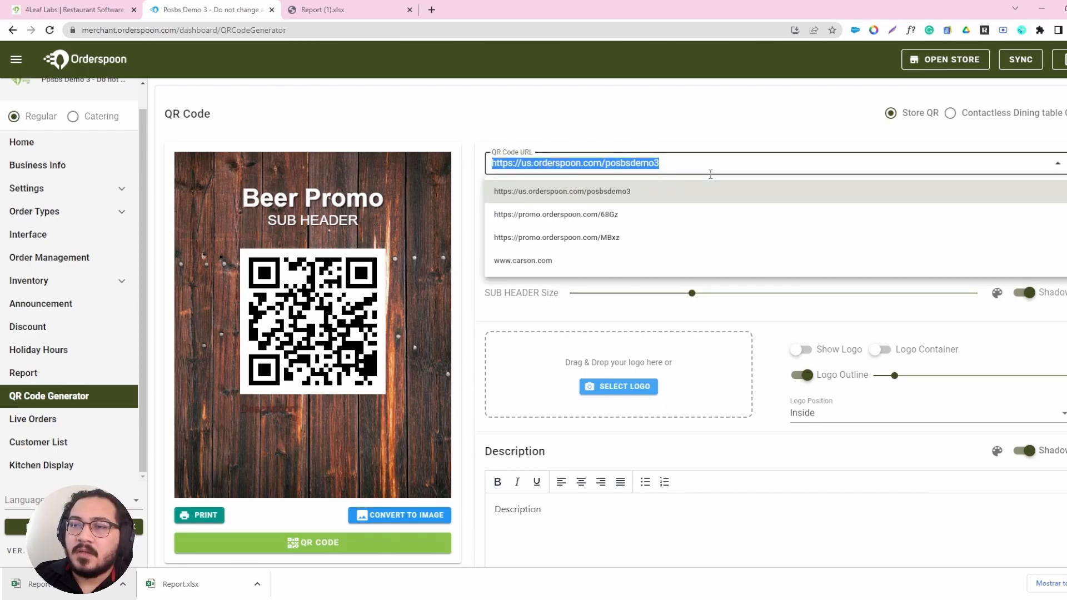
{"action": "left_click", "coordinate": [798, 137]}
Switch to the Contactless Dining table QR code and choose table Garden_1.
{"action": "left_click", "coordinate": [951, 113]}
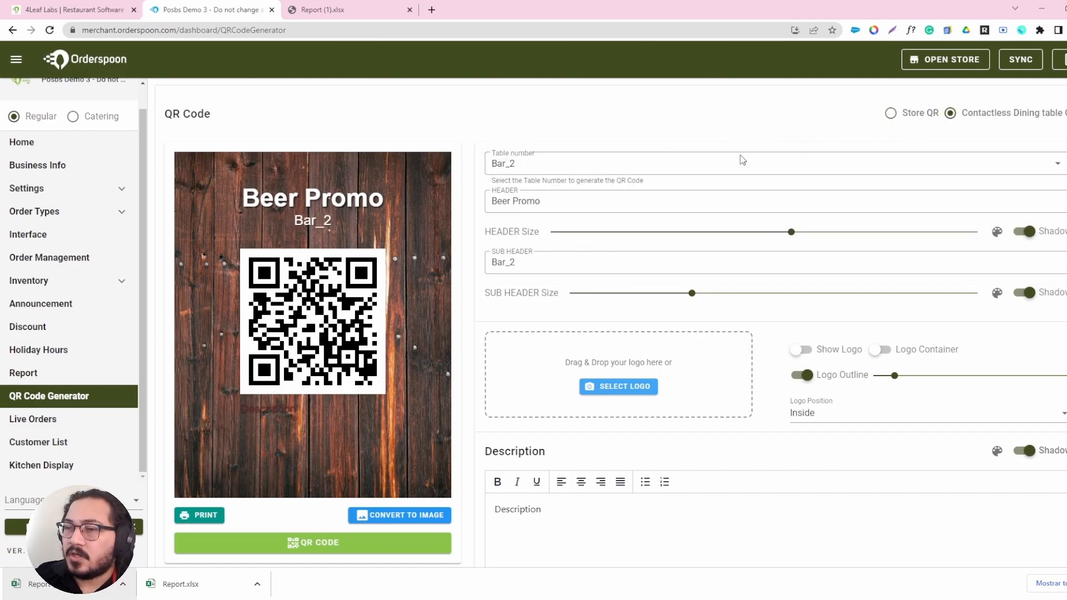
{"action": "left_click", "coordinate": [1048, 164]}
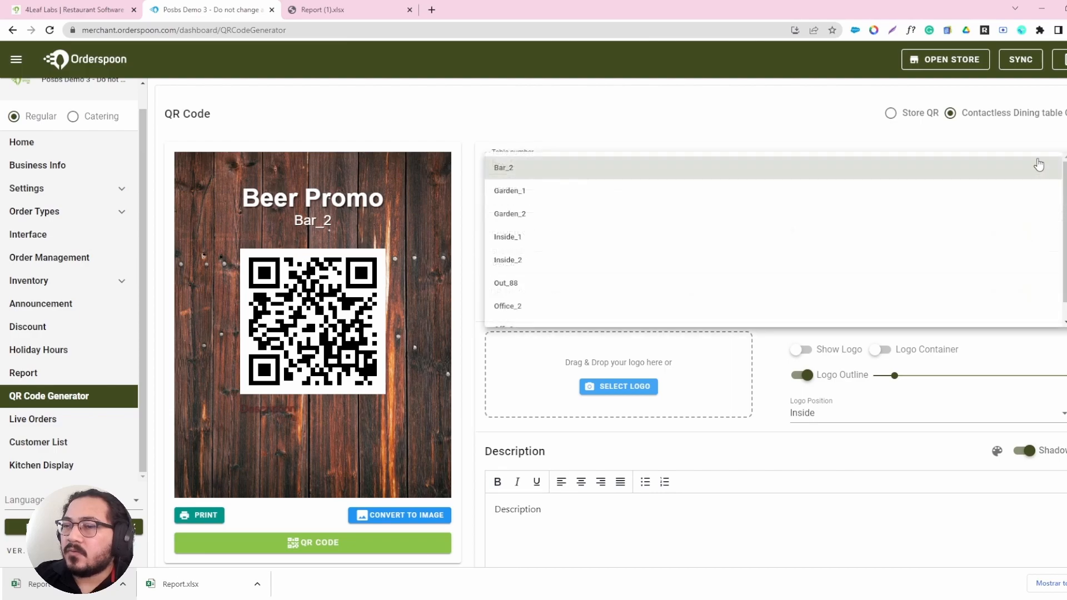
{"action": "scroll", "coordinate": [917, 209], "scroll_direction": "down", "scroll_amount": 1}
{"action": "scroll", "coordinate": [956, 296], "scroll_direction": "up", "scroll_amount": 1}
{"action": "scroll", "coordinate": [957, 296], "scroll_direction": "down", "scroll_amount": 1}
{"action": "scroll", "coordinate": [517, 192], "scroll_direction": "up", "scroll_amount": 1}
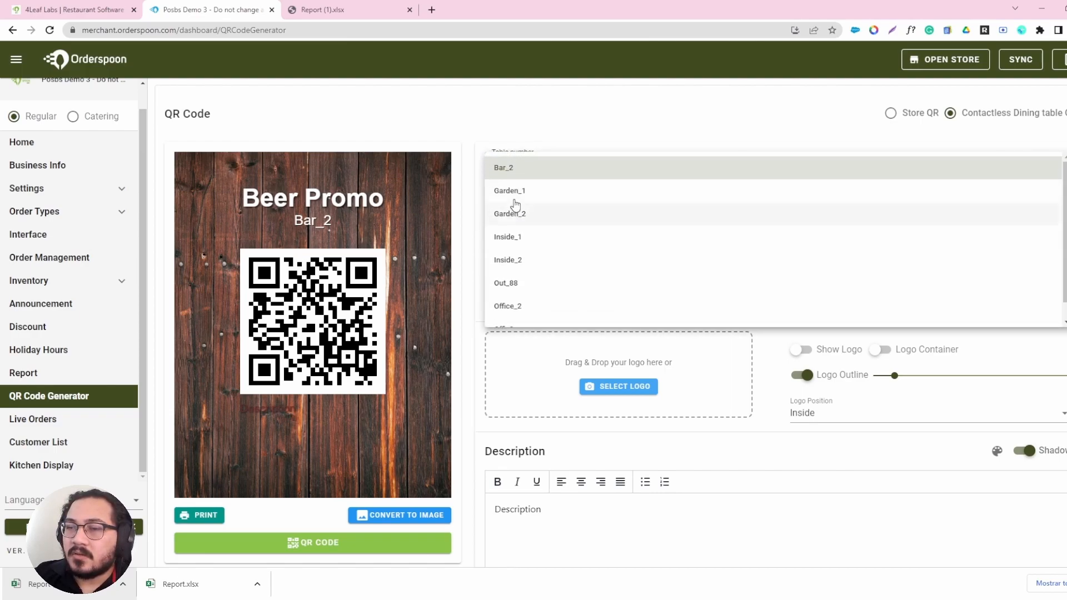
{"action": "scroll", "coordinate": [528, 236], "scroll_direction": "down", "scroll_amount": 1}
{"action": "scroll", "coordinate": [531, 236], "scroll_direction": "up", "scroll_amount": 1}
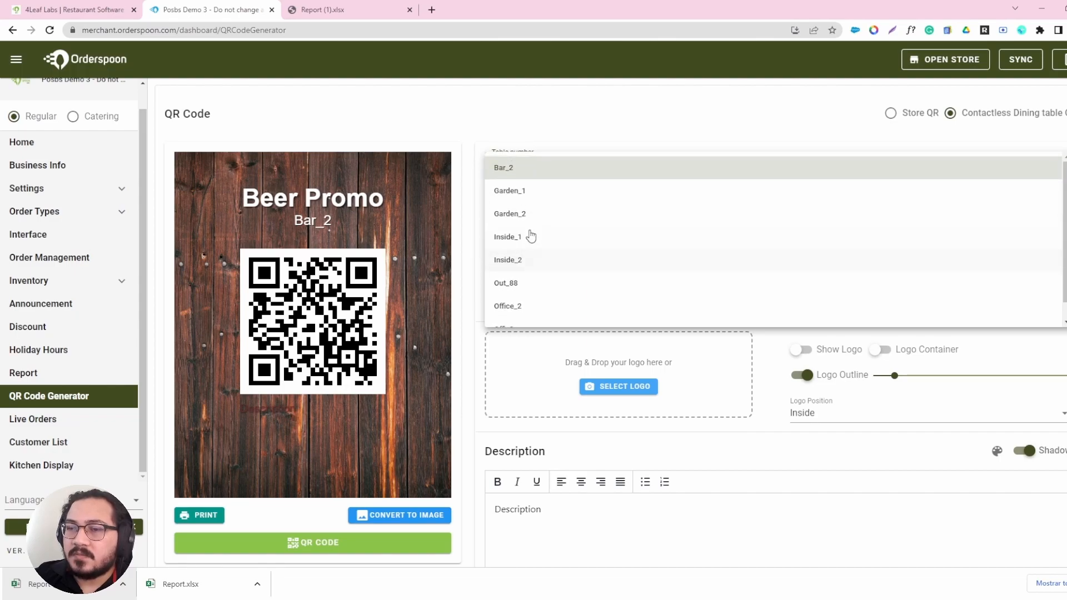
{"action": "left_click", "coordinate": [523, 191]}
{"action": "left_click", "coordinate": [1052, 168]}
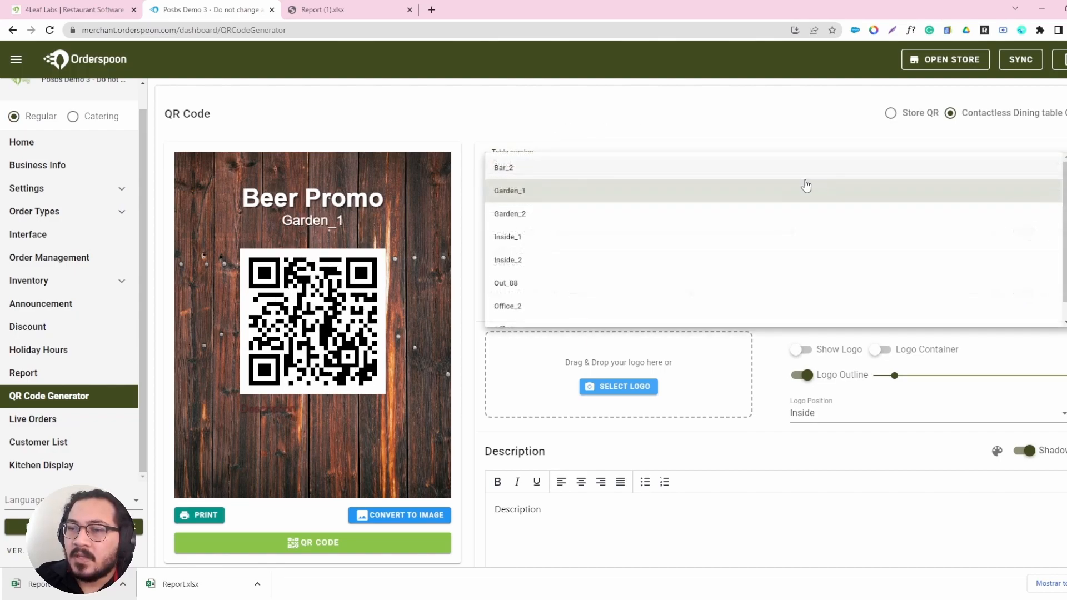
{"action": "left_click", "coordinate": [534, 194]}
{"action": "scroll", "coordinate": [341, 348], "scroll_direction": "down", "scroll_amount": 2}
{"action": "scroll", "coordinate": [341, 348], "scroll_direction": "down", "scroll_amount": 5}
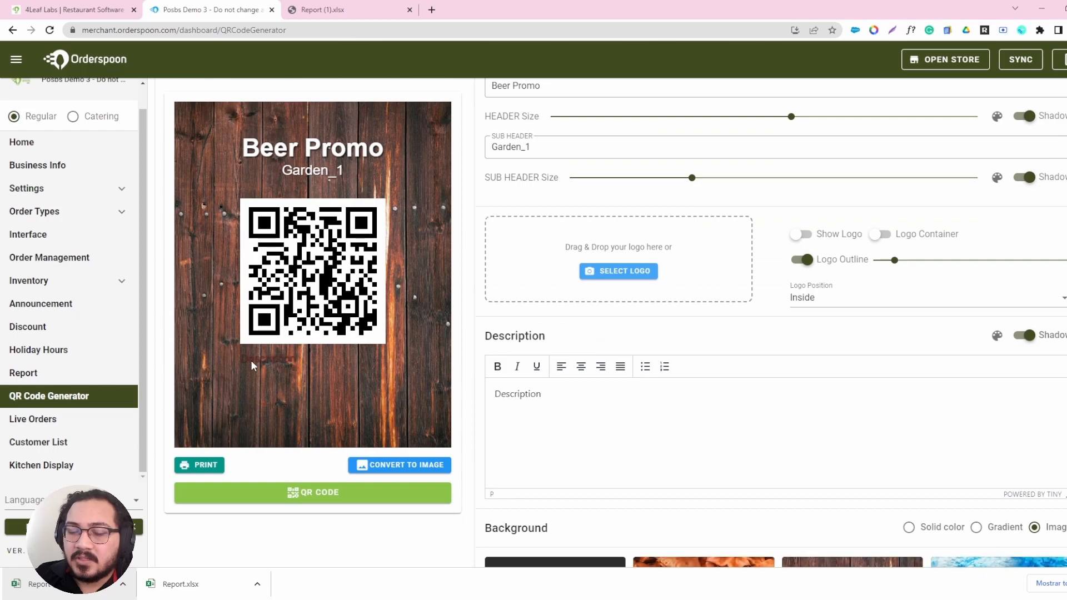
{"action": "scroll", "coordinate": [406, 365], "scroll_direction": "up", "scroll_amount": 7}
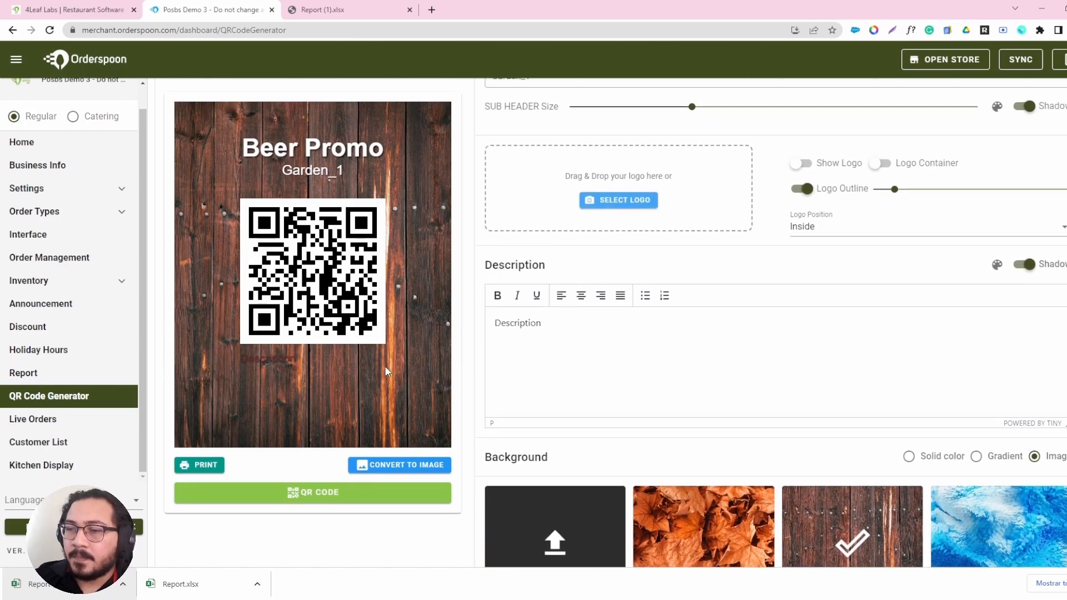
{"action": "left_click_drag", "start_coordinate": [553, 195], "coordinate": [493, 201]}
{"action": "left_click", "coordinate": [891, 113]}
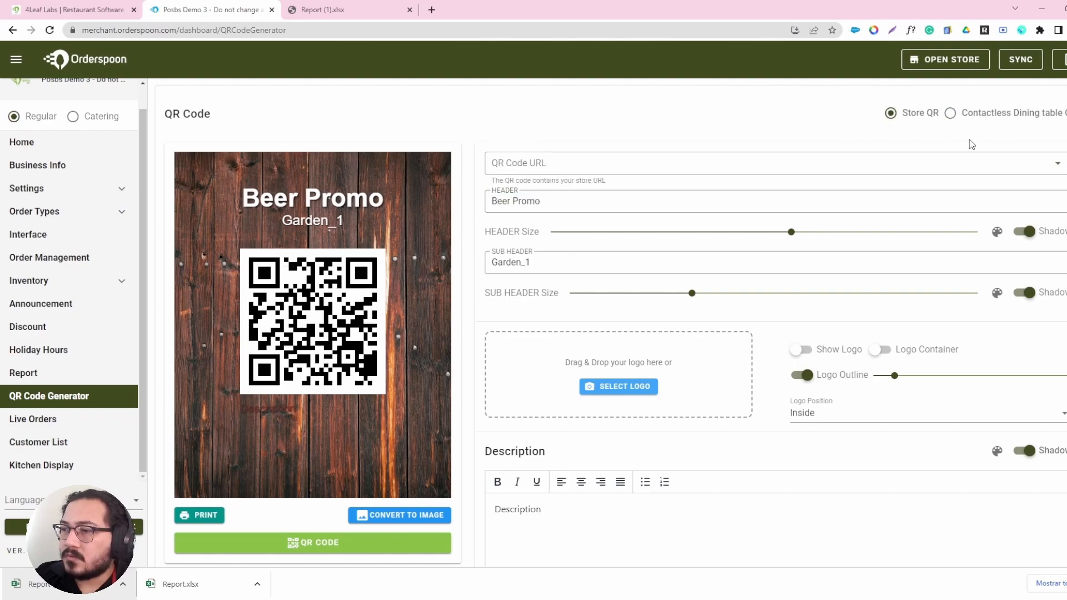
{"action": "left_click", "coordinate": [589, 165]}
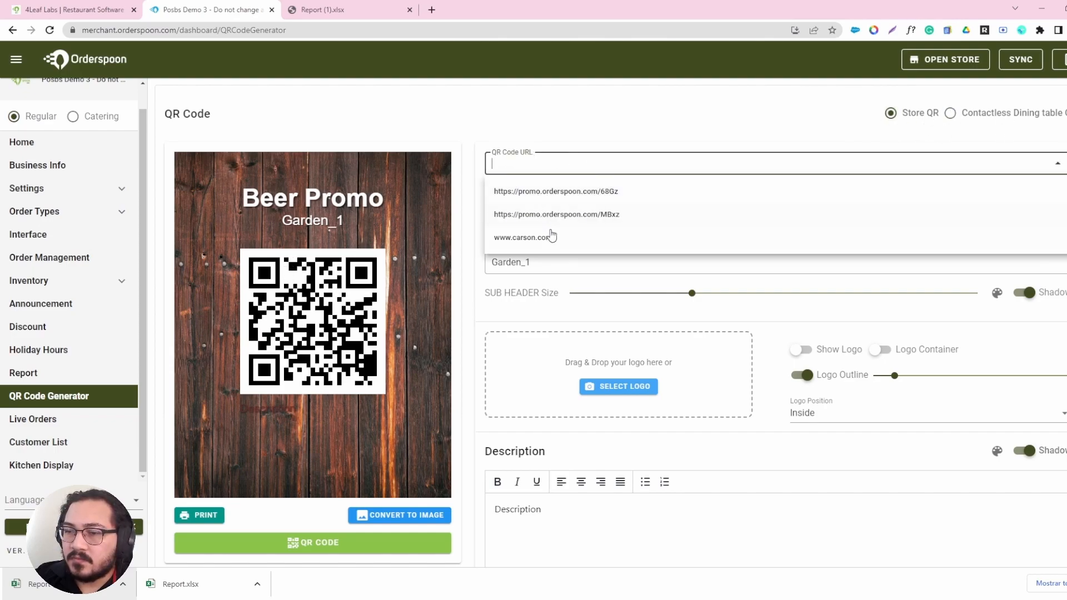
{"action": "left_click", "coordinate": [528, 196]}
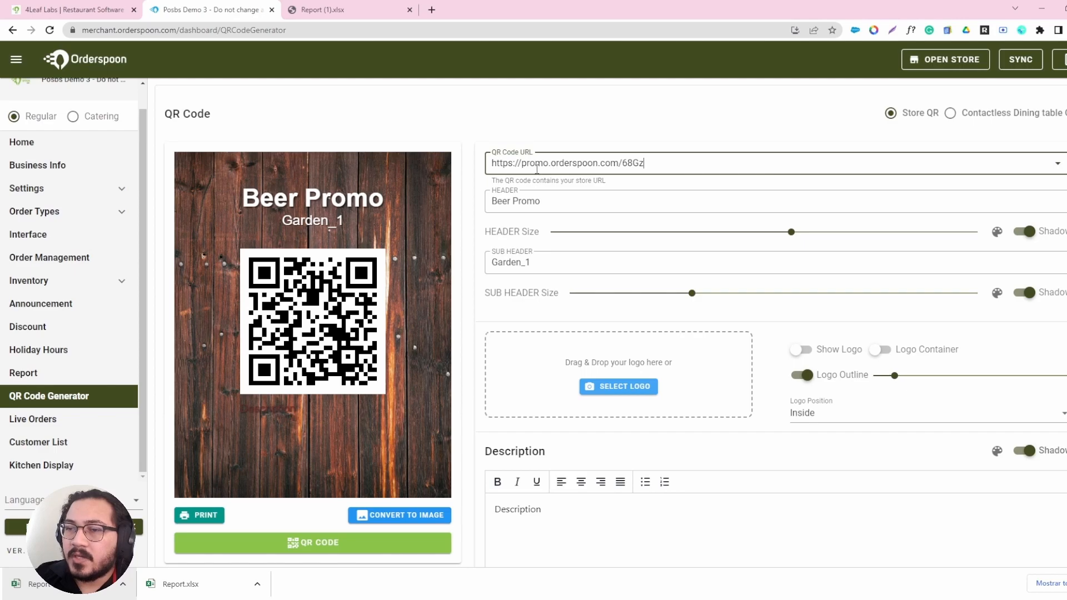
{"action": "left_click_drag", "start_coordinate": [493, 165], "coordinate": [669, 161]}
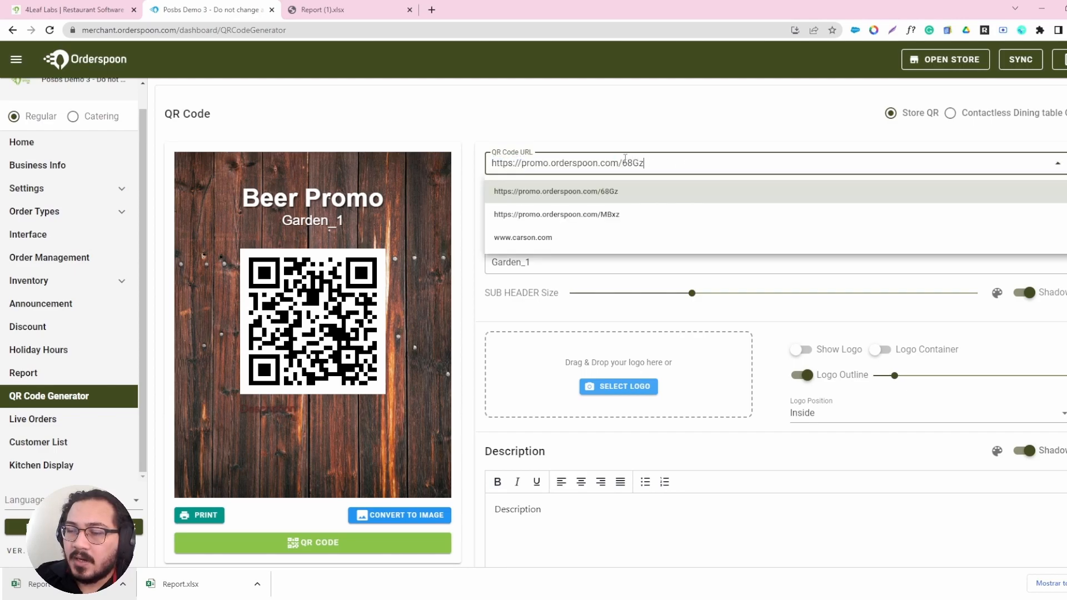
{"action": "left_click", "coordinate": [570, 136]}
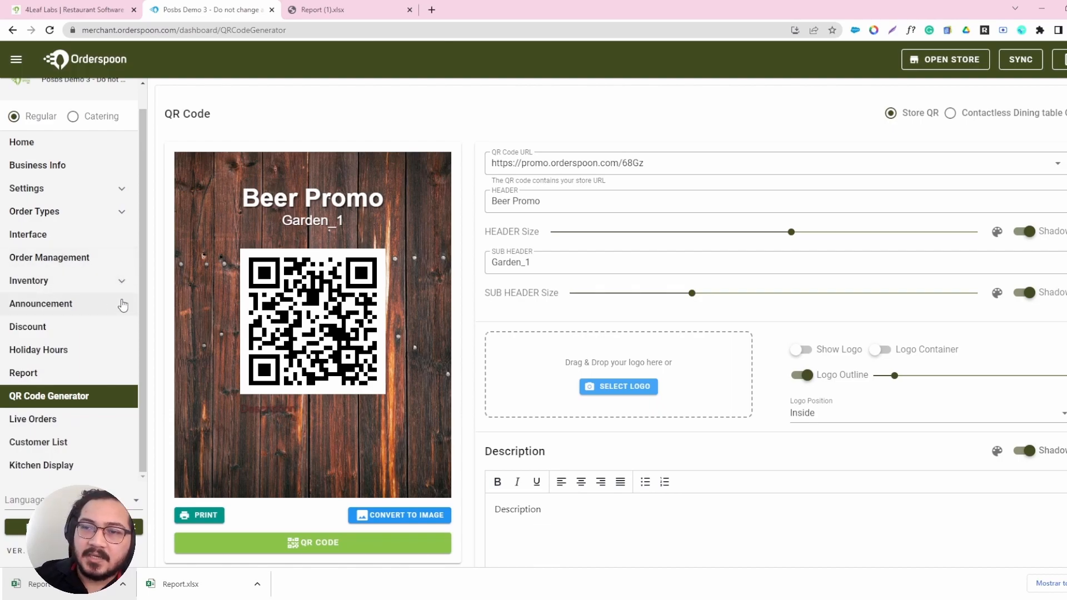
Generate and copy an order link for the "50off for Beer" discount on the Discount page.
{"action": "left_click", "coordinate": [677, 164]}
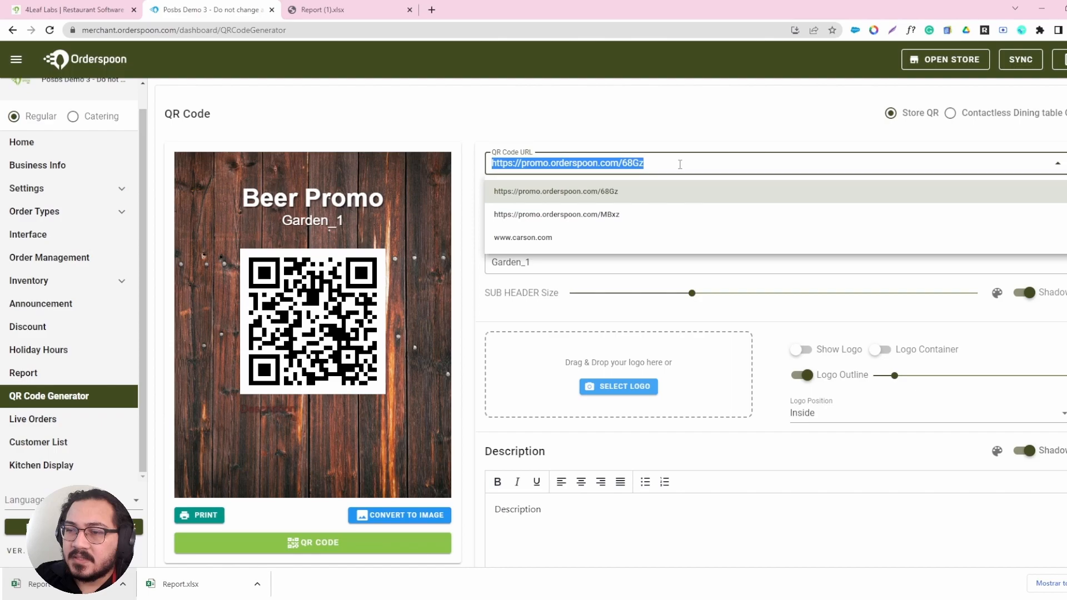
{"action": "left_click", "coordinate": [49, 328]}
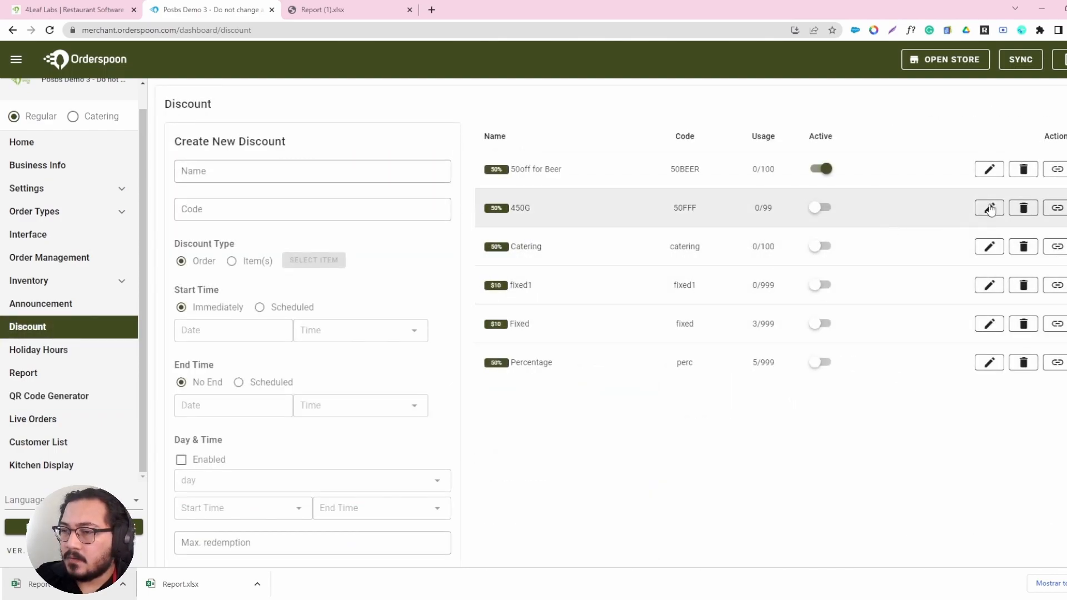
{"action": "left_click", "coordinate": [1057, 169]}
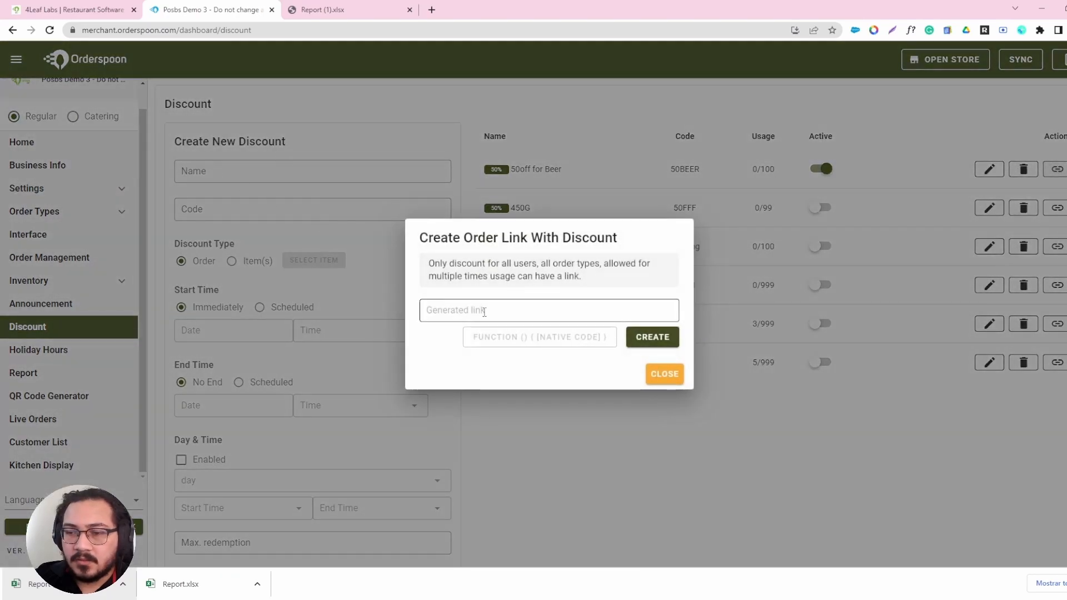
{"action": "left_click", "coordinate": [652, 337]}
{"action": "key", "text": "ctrl+c"}
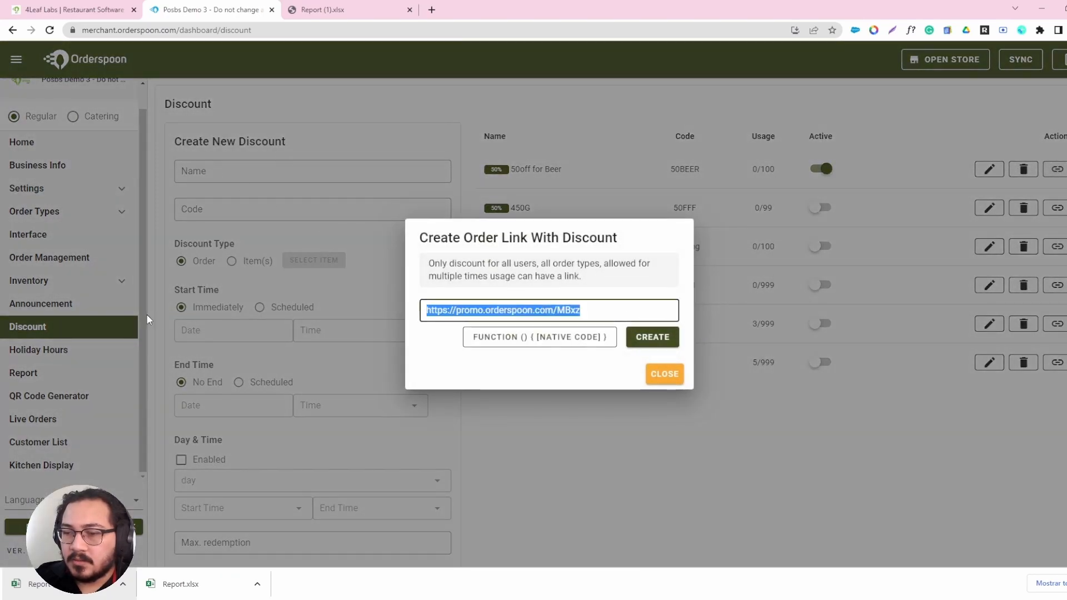
{"action": "left_click", "coordinate": [663, 374]}
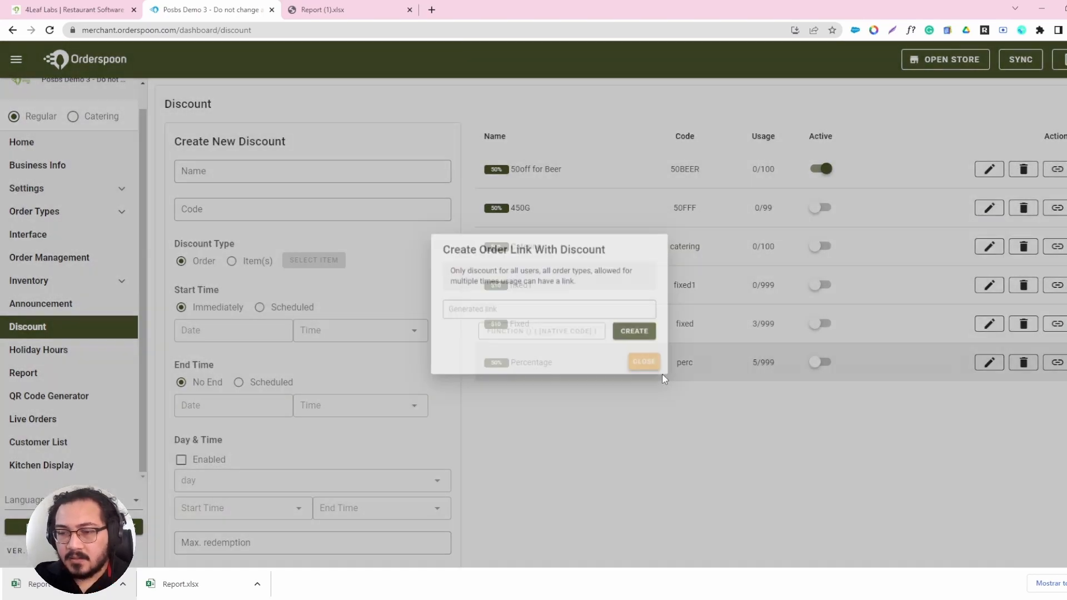
{"action": "left_click", "coordinate": [63, 397]}
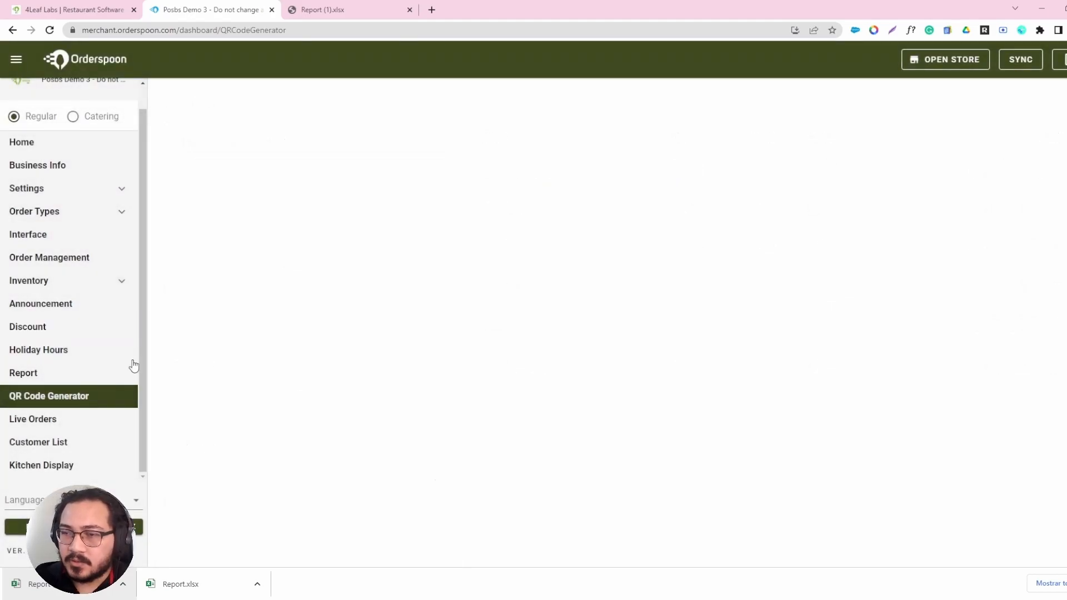
{"action": "key", "text": "ctrl+v"}
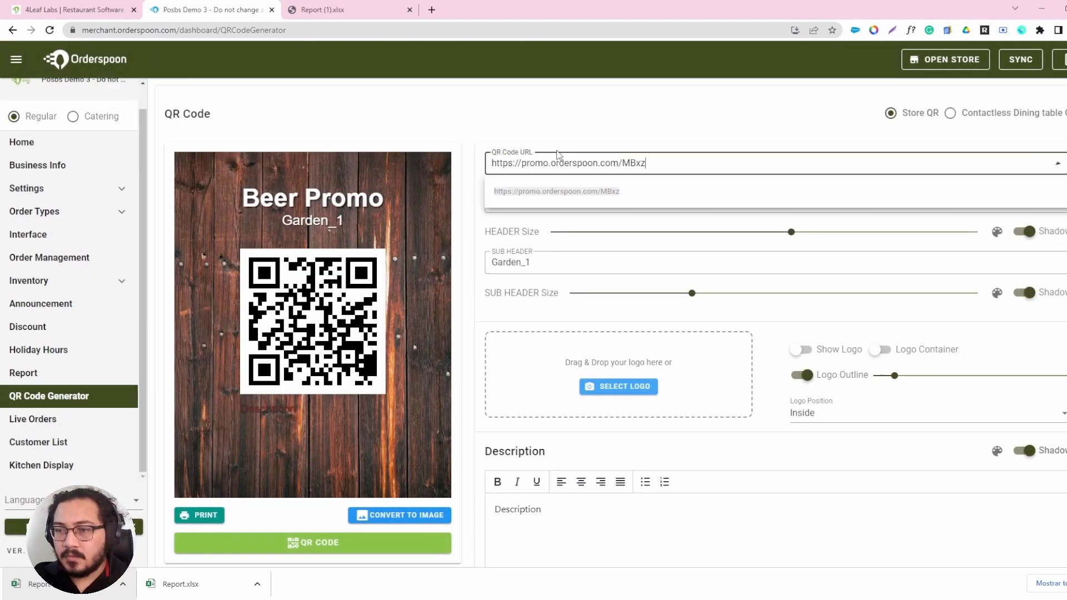
{"action": "left_click", "coordinate": [649, 111]}
{"action": "left_click", "coordinate": [665, 162]}
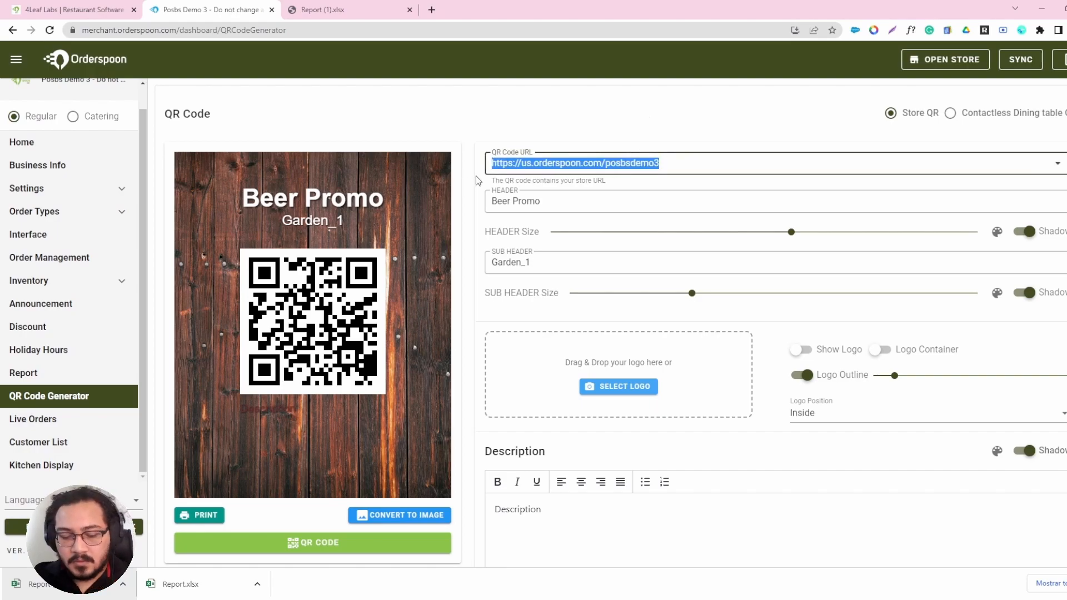
{"action": "key", "text": "ctrl+v"}
{"action": "left_click", "coordinate": [581, 196]}
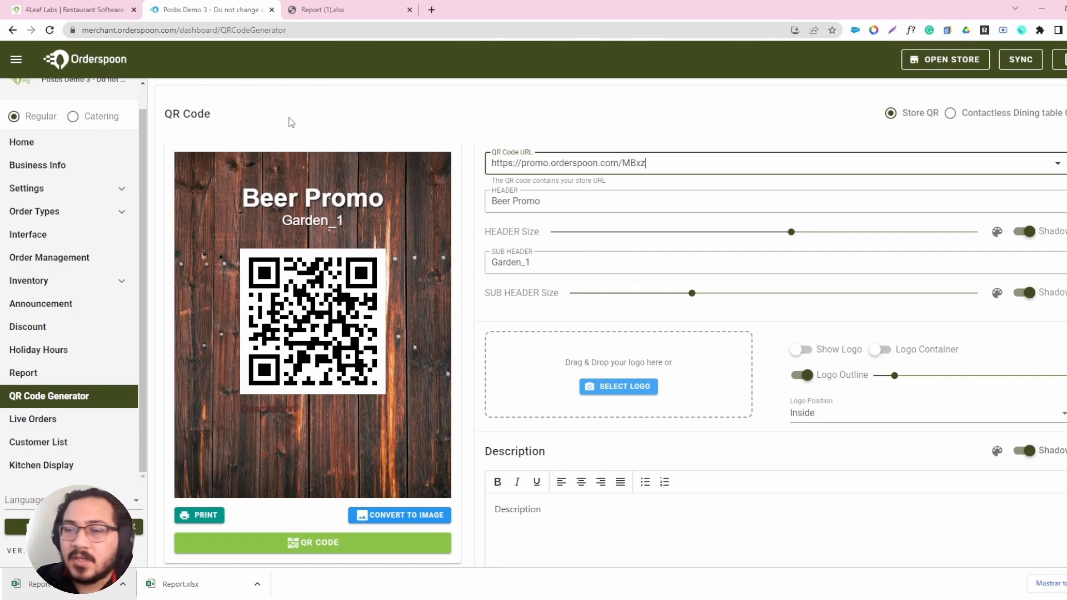
Enlarge the "Beer Promo" header on the flyer and switch its shadow off and back on.
{"action": "left_click", "coordinate": [601, 196]}
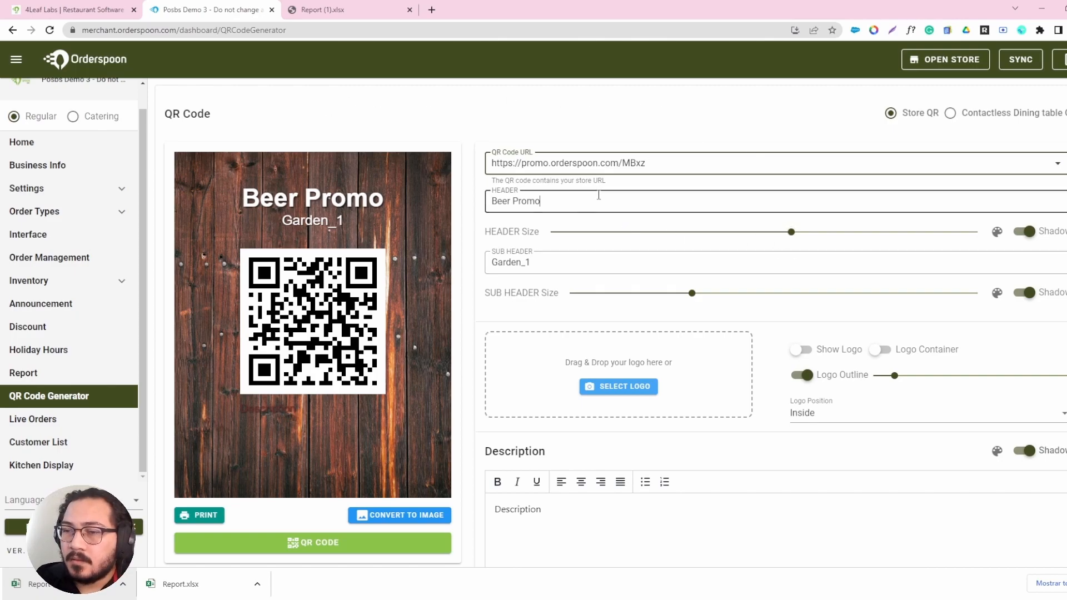
{"action": "left_click_drag", "start_coordinate": [601, 195], "coordinate": [490, 201]}
{"action": "left_click", "coordinate": [557, 200]}
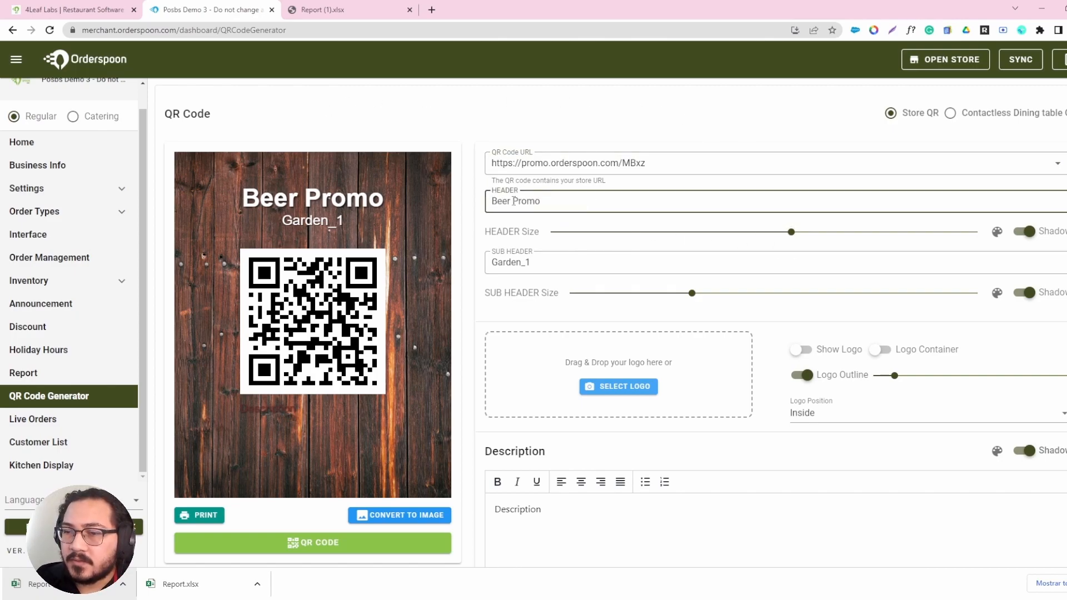
{"action": "left_click_drag", "start_coordinate": [791, 231], "coordinate": [911, 233]}
{"action": "left_click", "coordinate": [1024, 232]}
{"action": "left_click", "coordinate": [1029, 236]}
Replace the sub header with "SCAN NOW!" and enlarge it to about the width of the header.
{"action": "left_click", "coordinate": [555, 264]}
{"action": "left_click_drag", "start_coordinate": [562, 265], "coordinate": [435, 240]}
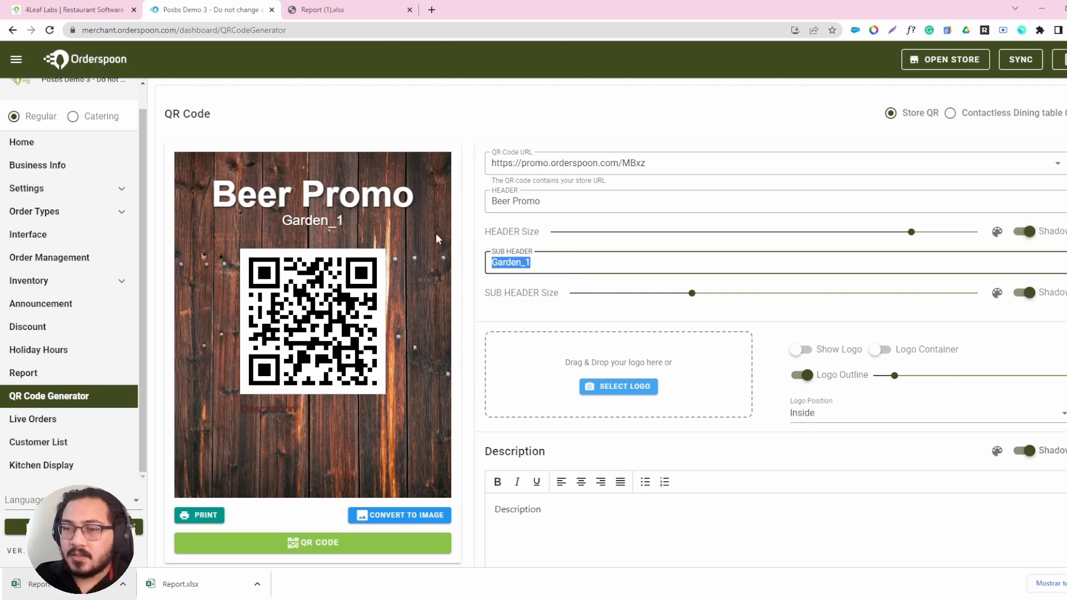
{"action": "type", "text": "SCAN NOW!"}
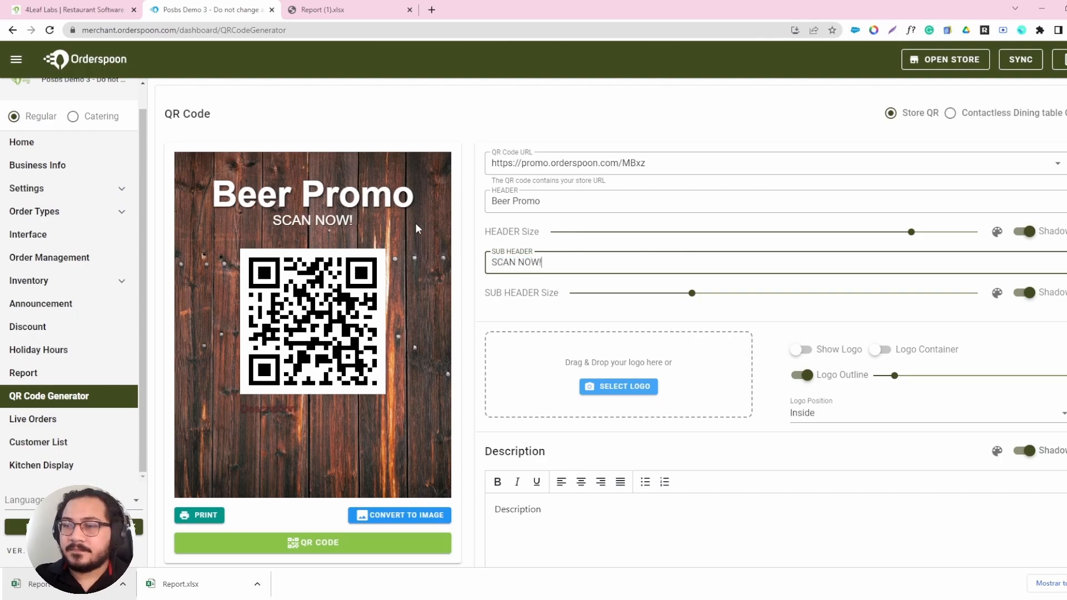
{"action": "left_click_drag", "start_coordinate": [692, 293], "coordinate": [942, 293]}
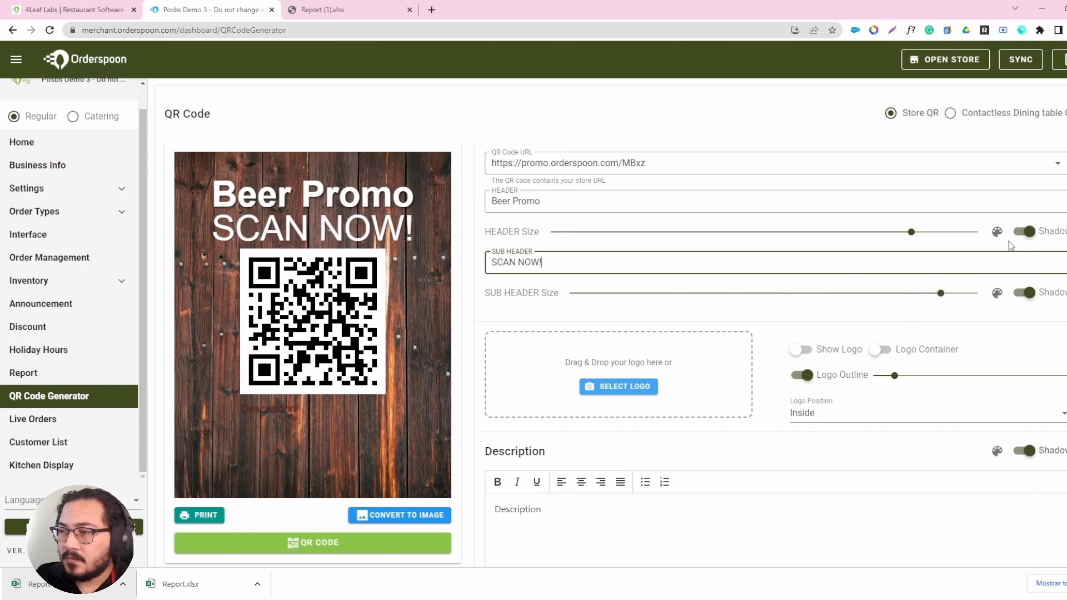
{"action": "left_click", "coordinate": [996, 234]}
{"action": "left_click", "coordinate": [767, 257]}
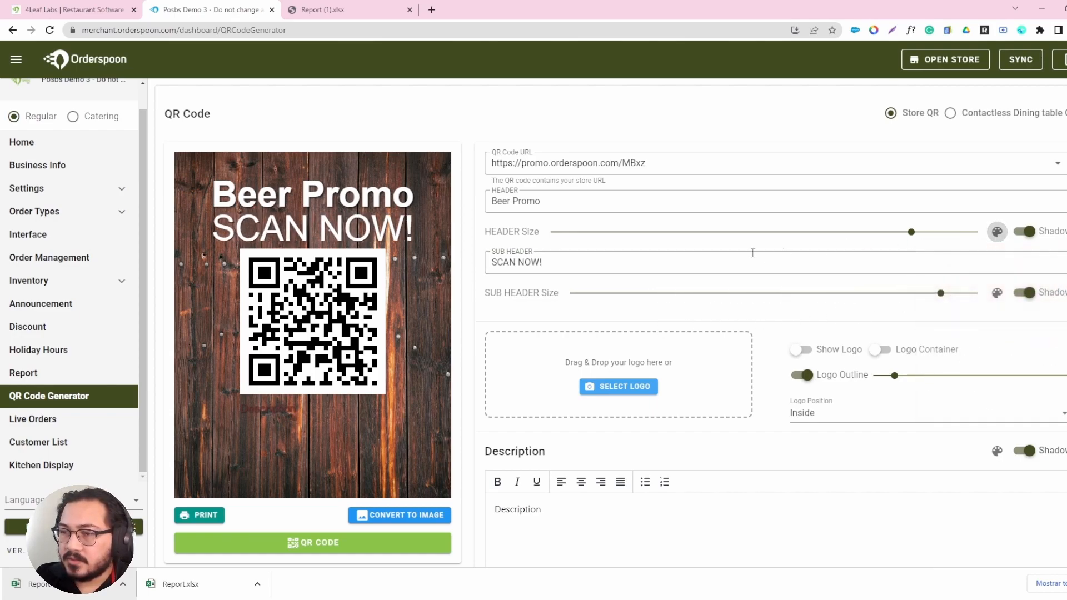
Load the Order Spoon logo image and show it on the flyer's QR code.
{"action": "scroll", "coordinate": [609, 225], "scroll_direction": "down", "scroll_amount": 1}
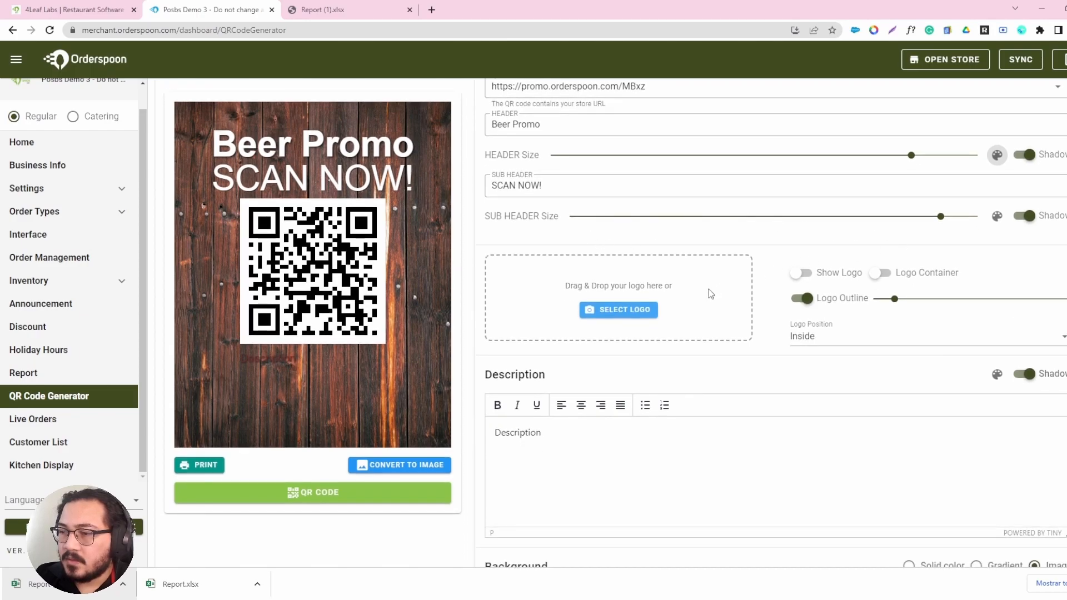
{"action": "left_click", "coordinate": [804, 275]}
{"action": "left_click", "coordinate": [806, 275]}
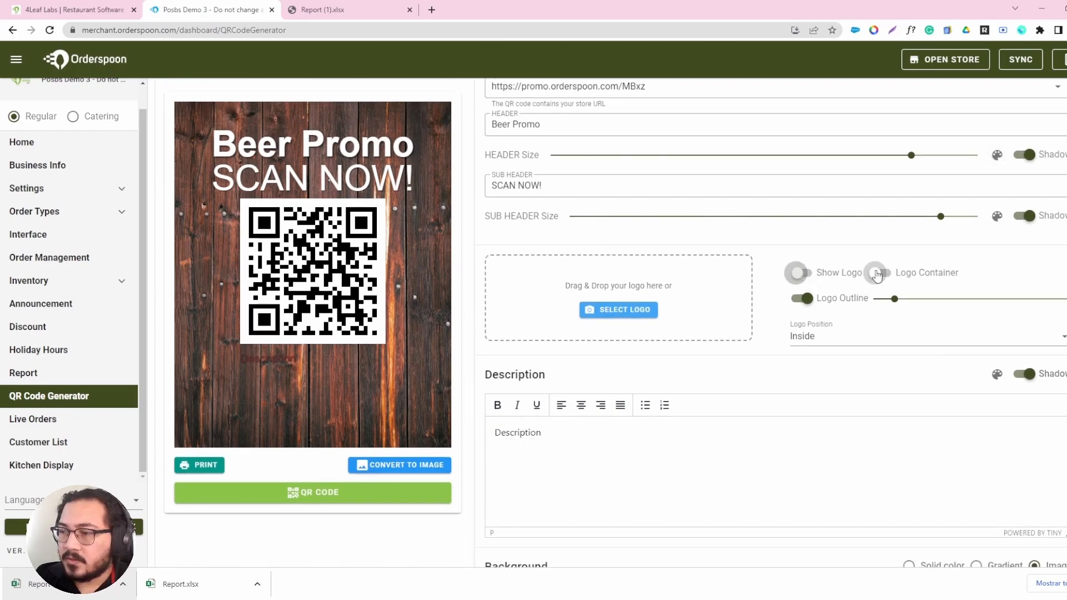
{"action": "left_click", "coordinate": [626, 309]}
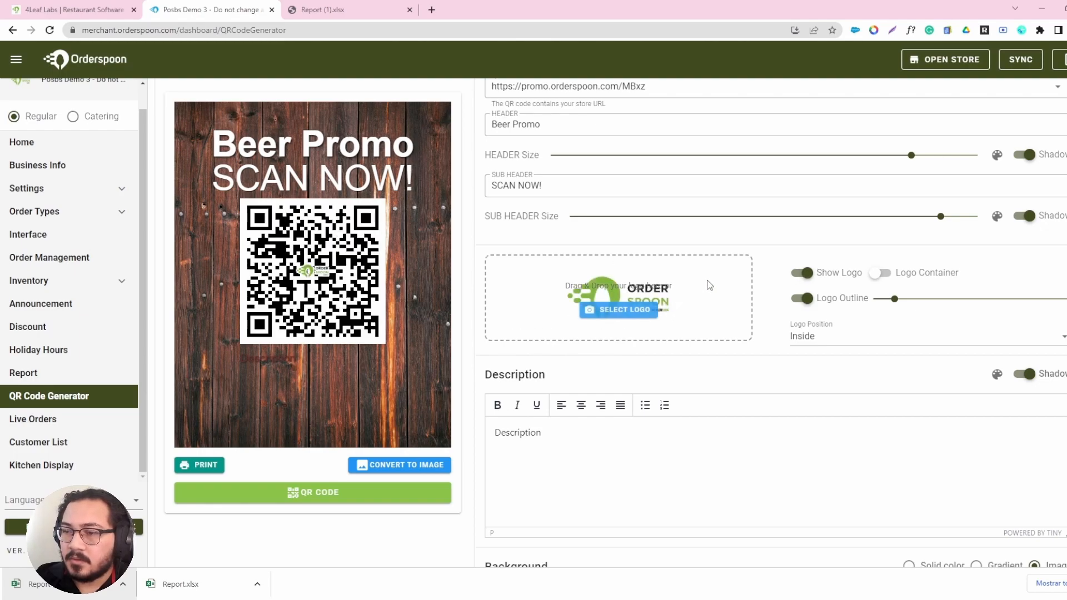
Compare the flyer with Logo Container, Show Logo and Logo Outline switched on and off, ending with only the container off.
{"action": "left_click", "coordinate": [883, 276]}
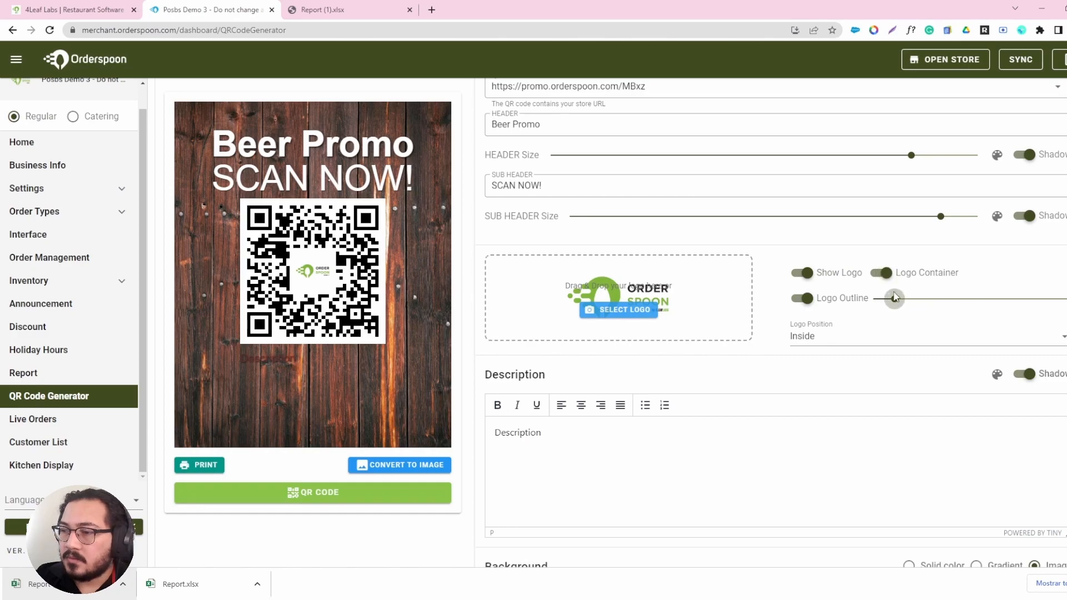
{"action": "left_click", "coordinate": [886, 274]}
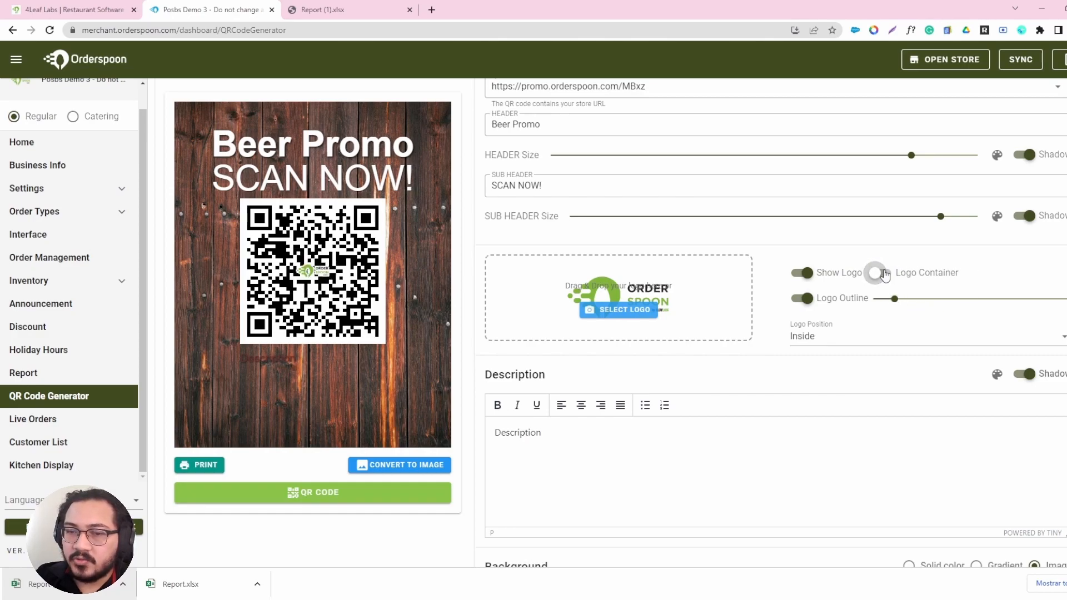
{"action": "left_click", "coordinate": [886, 274]}
{"action": "left_click", "coordinate": [804, 275]}
{"action": "left_click", "coordinate": [806, 277]}
{"action": "left_click", "coordinate": [807, 277]}
{"action": "left_click", "coordinate": [806, 277]}
{"action": "left_click", "coordinate": [806, 276]}
{"action": "left_click", "coordinate": [806, 300]}
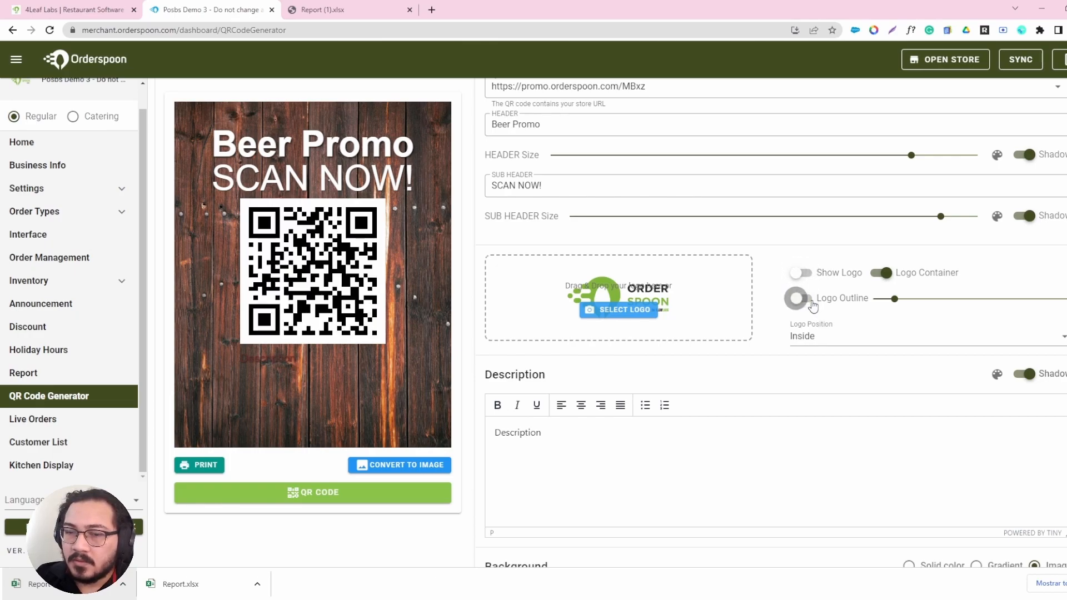
{"action": "left_click", "coordinate": [806, 301]}
{"action": "left_click", "coordinate": [804, 274]}
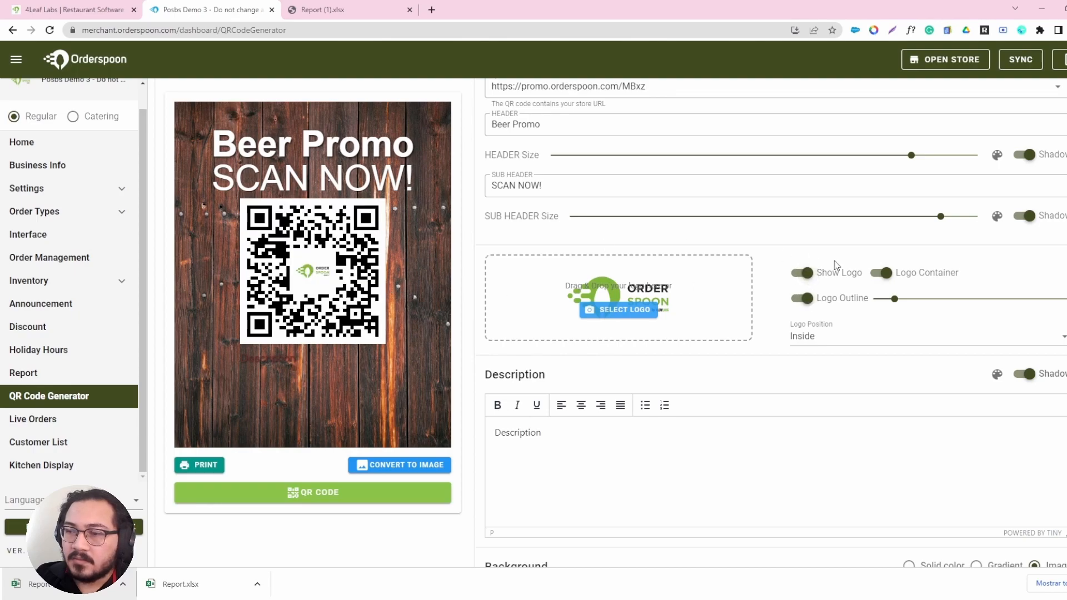
{"action": "left_click", "coordinate": [883, 273]}
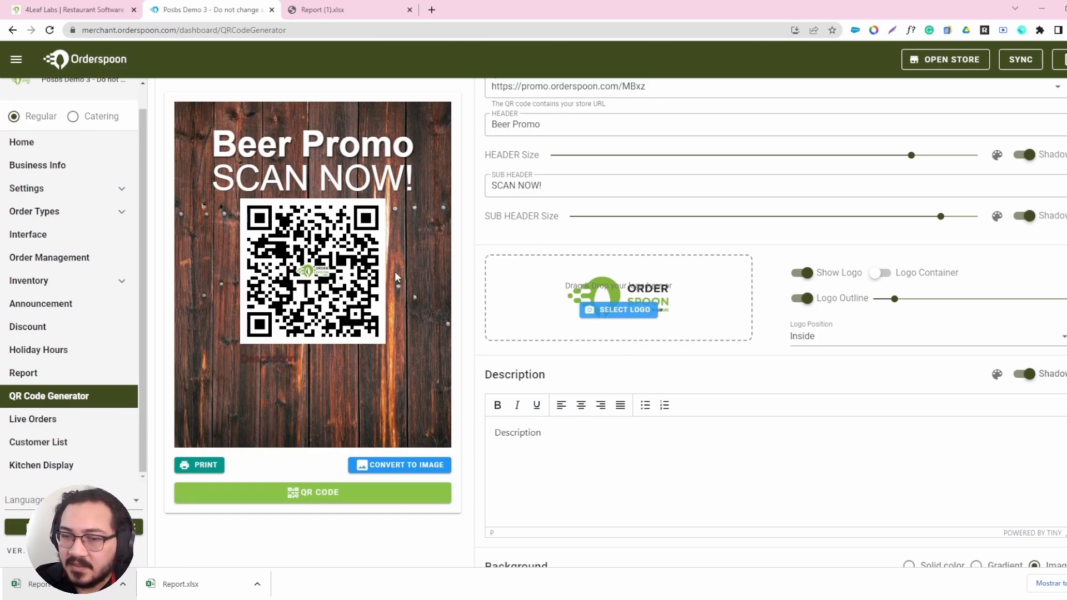
Greatly increase the logo outline thickness, checking it with Logo Container on, and switch the container off again.
{"action": "left_click", "coordinate": [882, 272]}
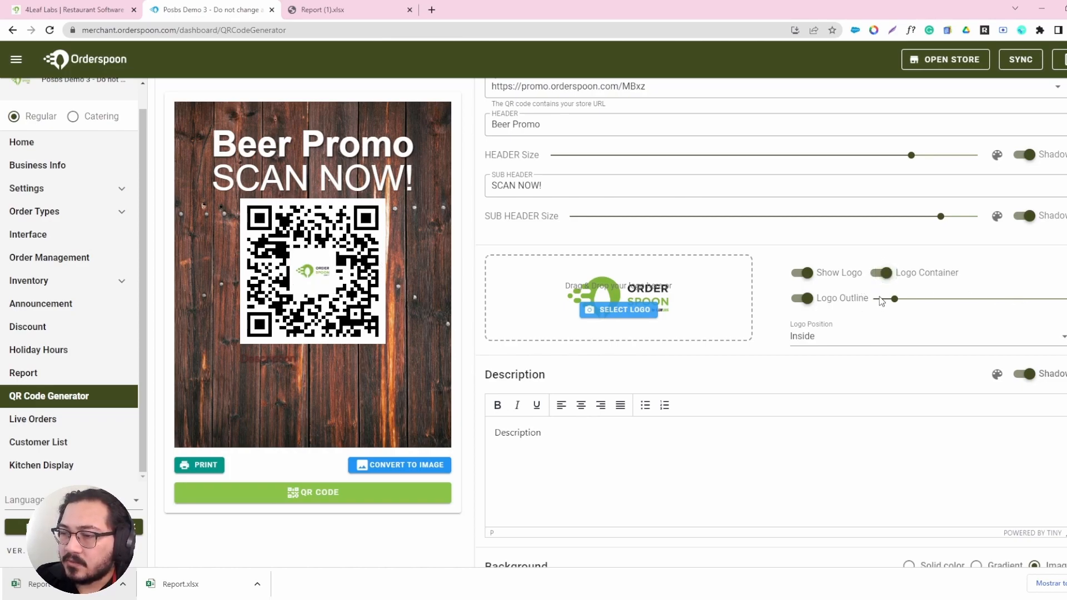
{"action": "left_click_drag", "start_coordinate": [894, 300], "coordinate": [1059, 299]}
{"action": "left_click", "coordinate": [882, 273]}
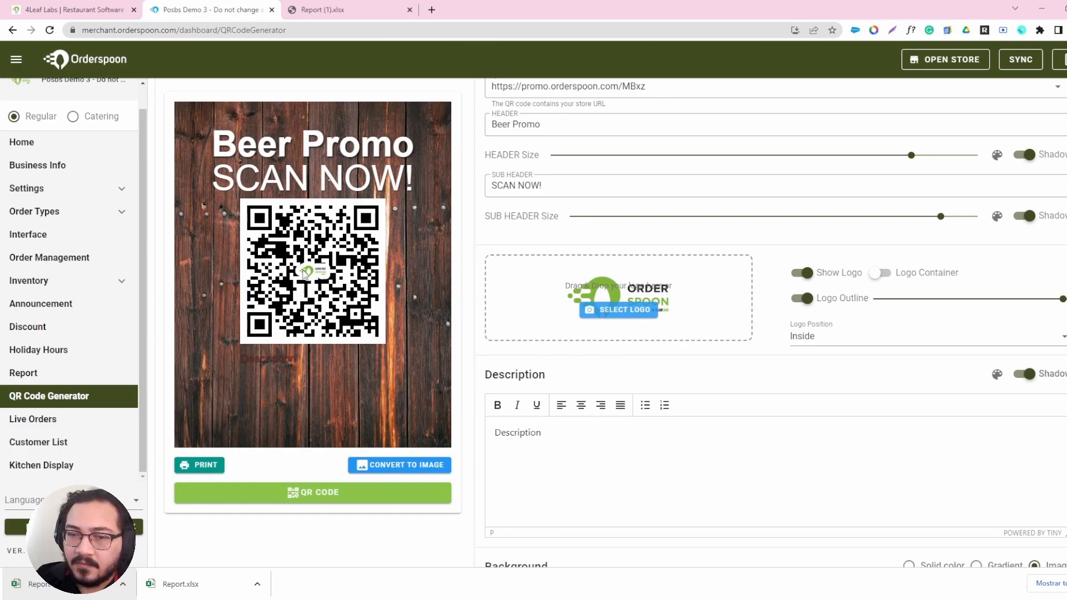
Compare the Bottom and Inside logo positions and set the logo position to Bottom.
{"action": "left_click", "coordinate": [807, 341]}
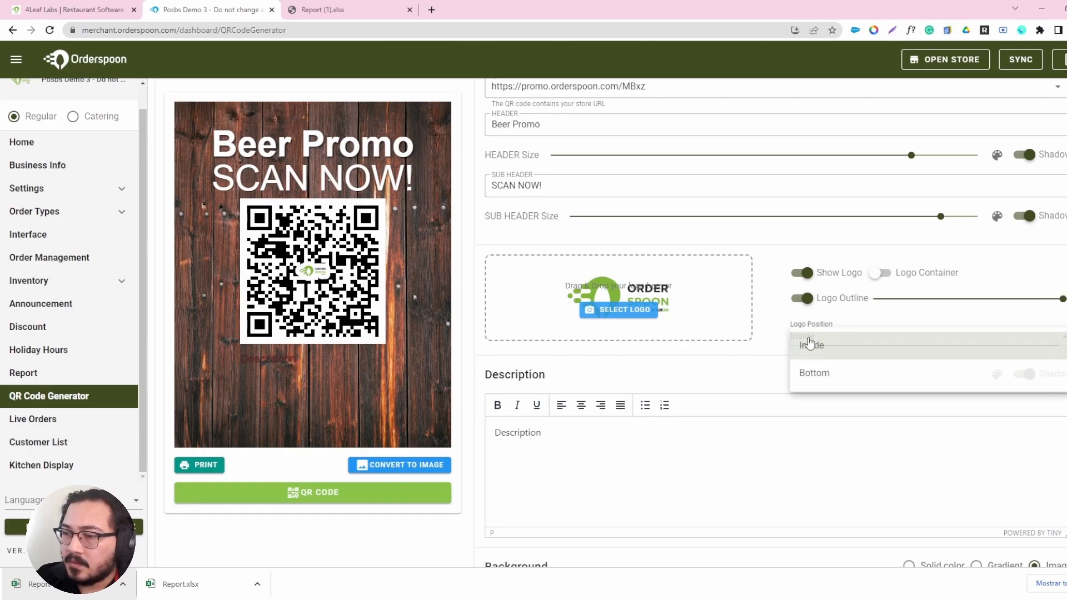
{"action": "left_click", "coordinate": [826, 374]}
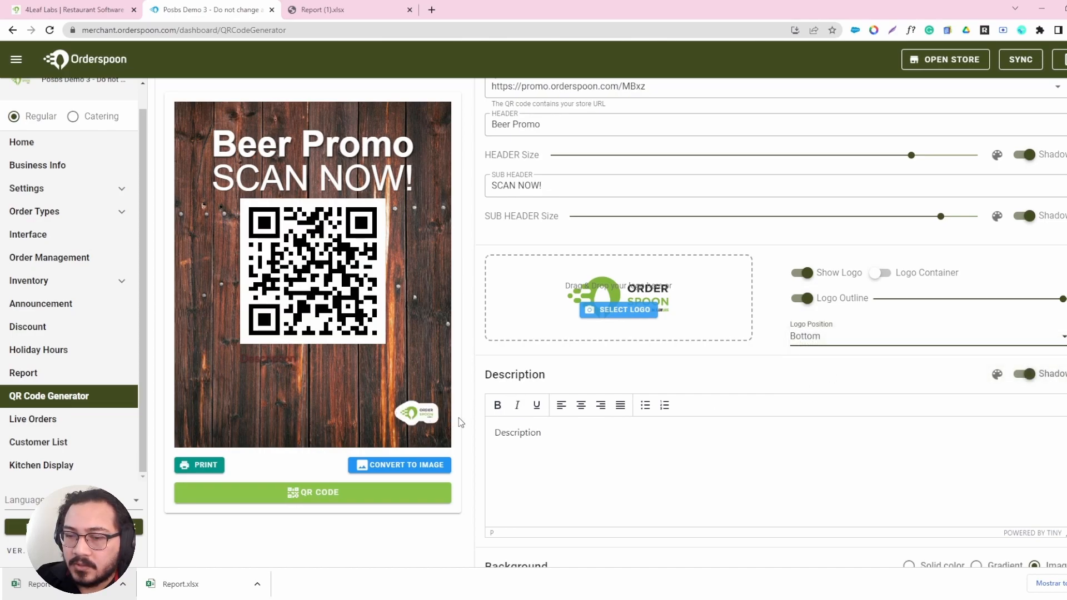
{"action": "left_click", "coordinate": [807, 349]}
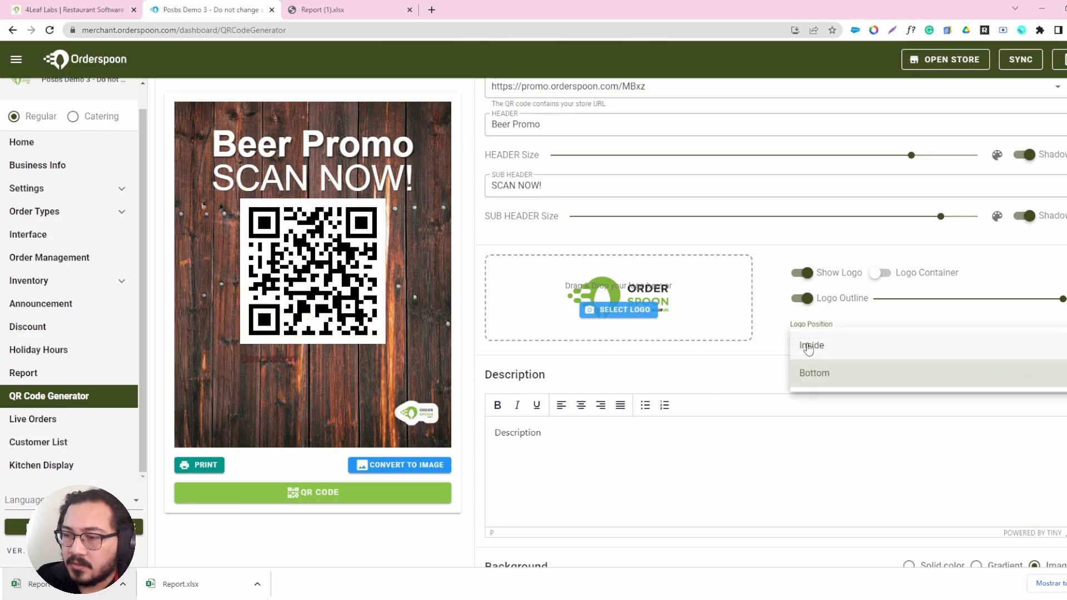
{"action": "left_click", "coordinate": [805, 348]}
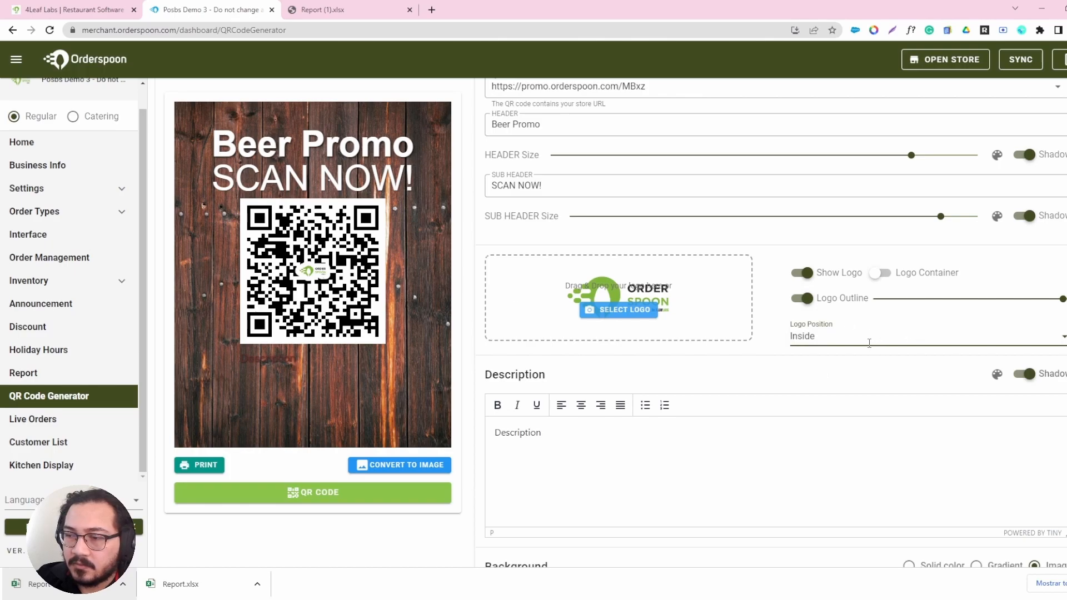
{"action": "left_click", "coordinate": [870, 343]}
{"action": "left_click", "coordinate": [818, 374]}
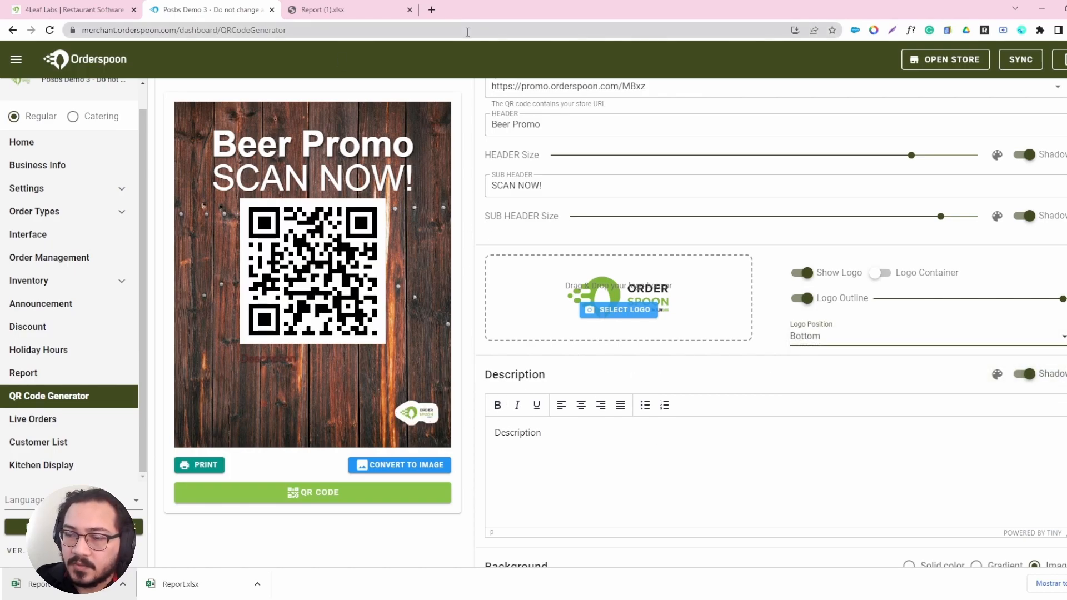
Clear the placeholder description text and set the description colour to white (#FFFFFFFF).
{"action": "scroll", "coordinate": [531, 263], "scroll_direction": "down", "scroll_amount": 3}
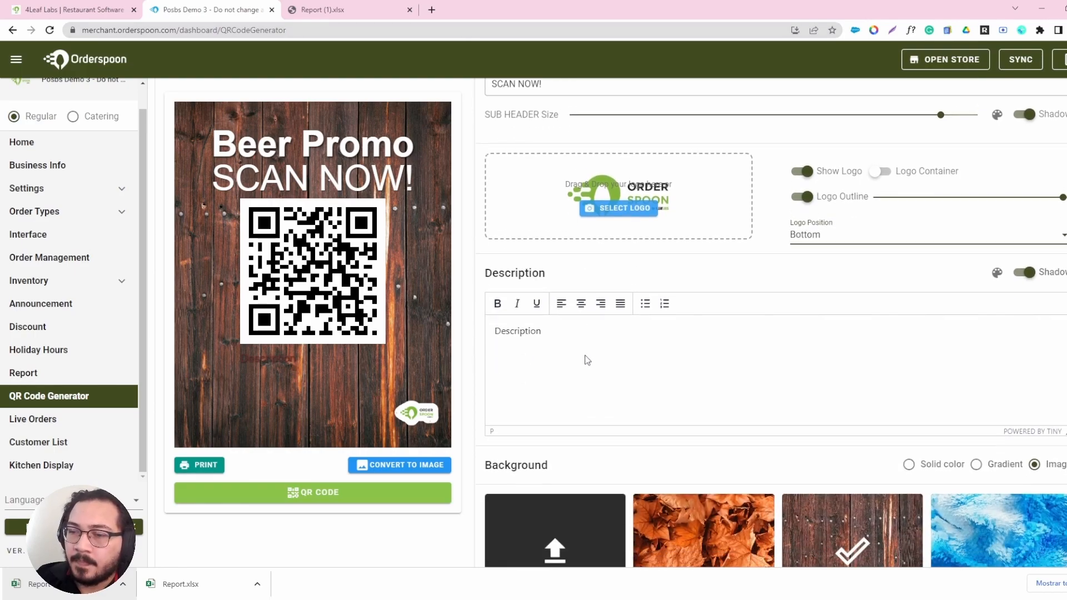
{"action": "left_click", "coordinate": [534, 274]}
{"action": "left_click_drag", "start_coordinate": [534, 274], "coordinate": [476, 267]}
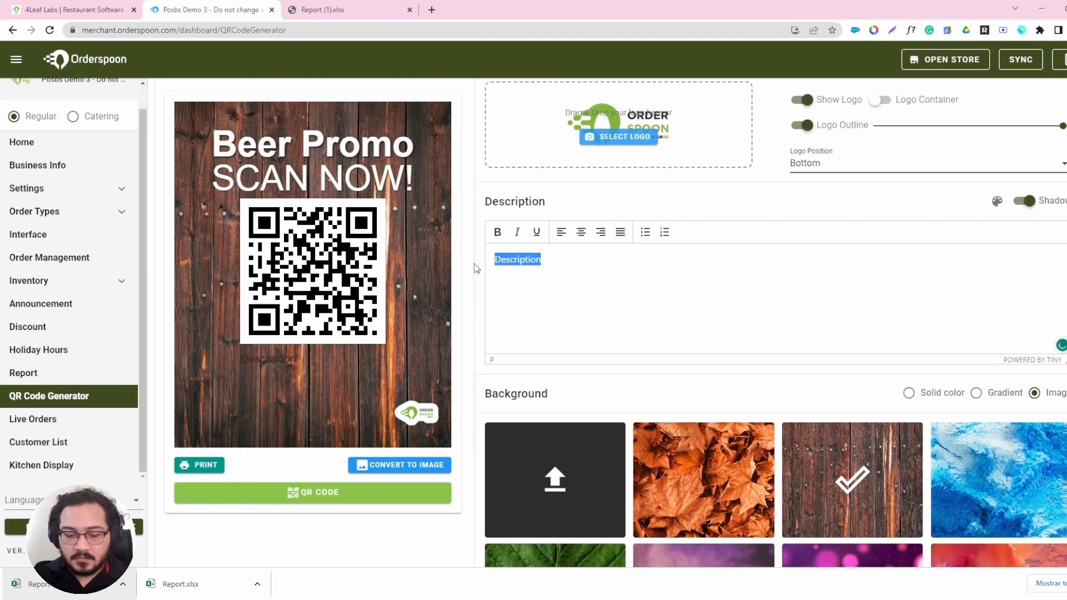
{"action": "type", "text": "h"}
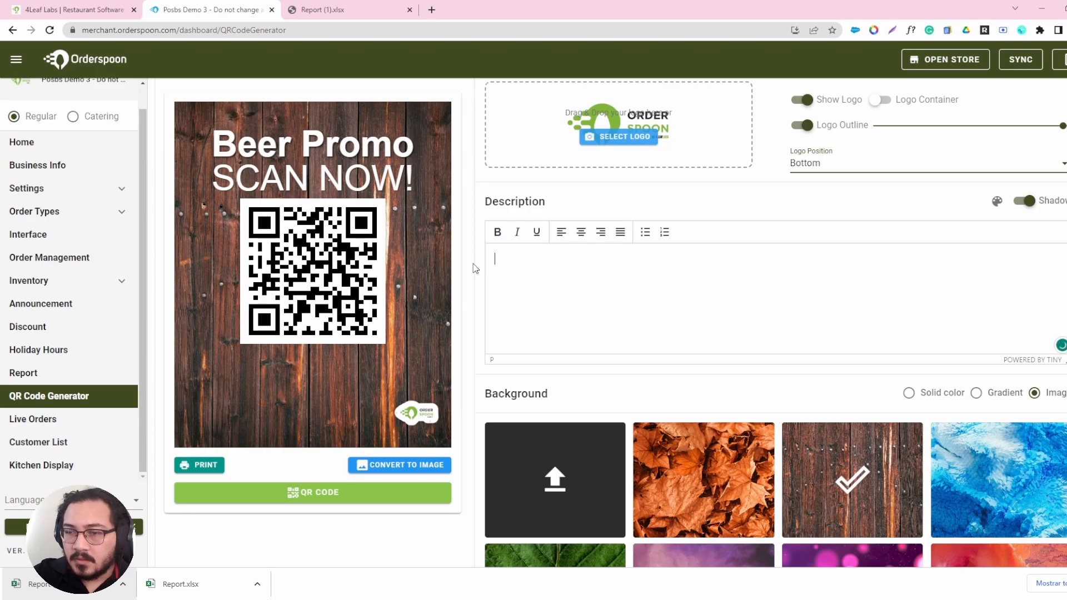
{"action": "left_click", "coordinate": [997, 202]}
{"action": "left_click_drag", "start_coordinate": [931, 228], "coordinate": [903, 210]}
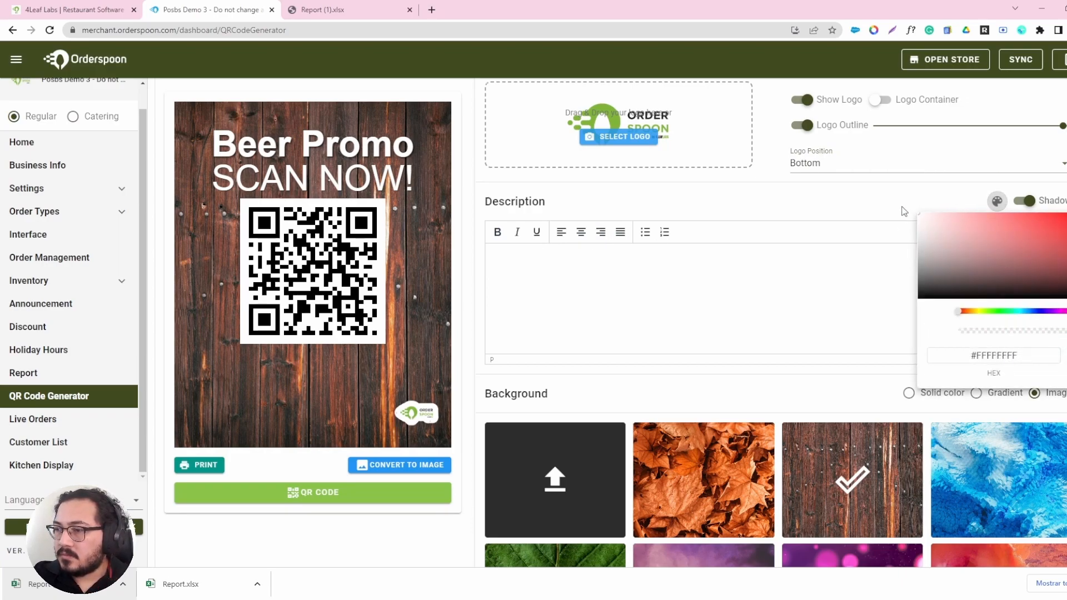
Enter the bold description "FOR BEER PRODUCTS ONLY!" and centre it.
{"action": "left_click", "coordinate": [497, 232]}
{"action": "type", "text": "FO"}
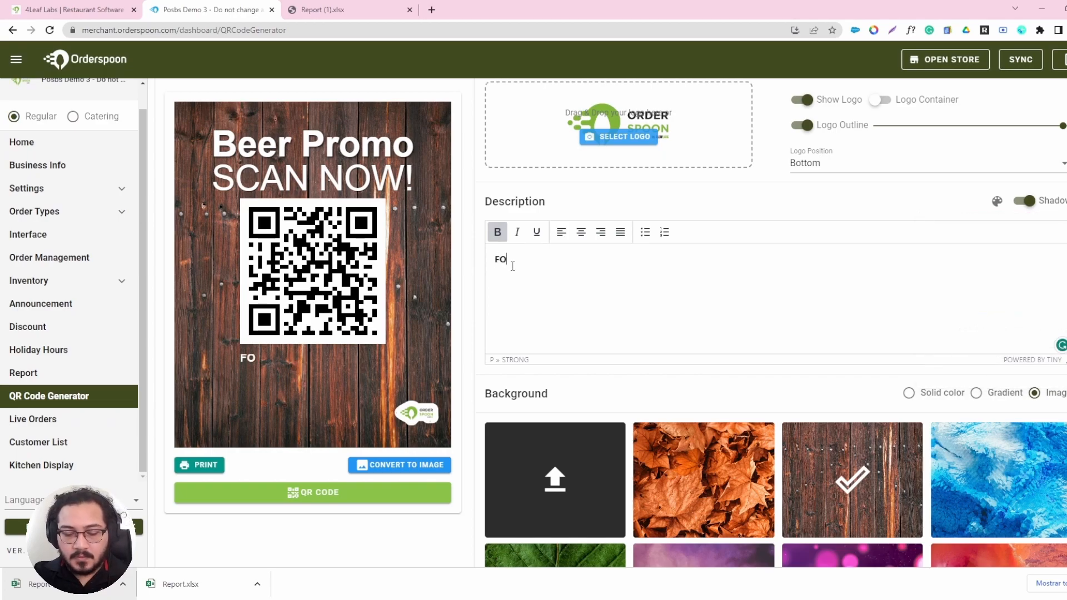
{"action": "type", "text": "R BEER PRO"}
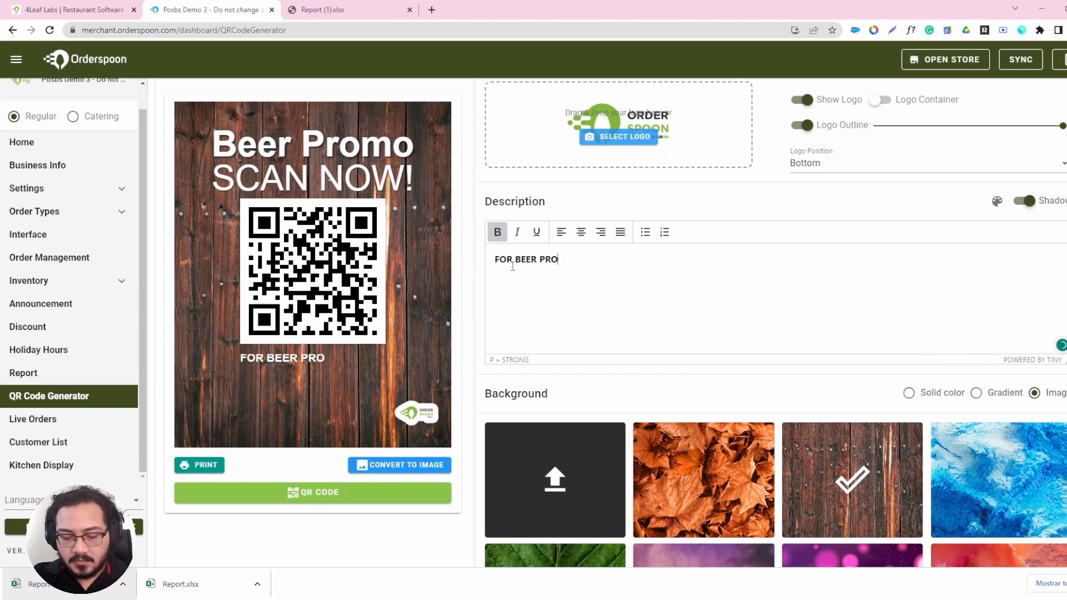
{"action": "type", "text": "DUCTS ONLY!"}
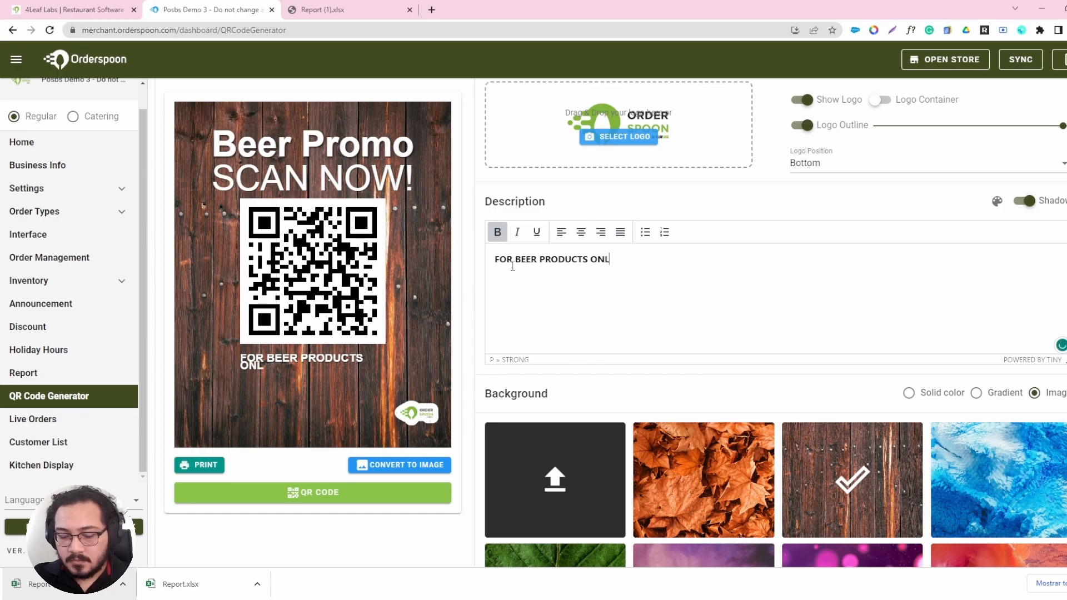
{"action": "left_click", "coordinate": [588, 233]}
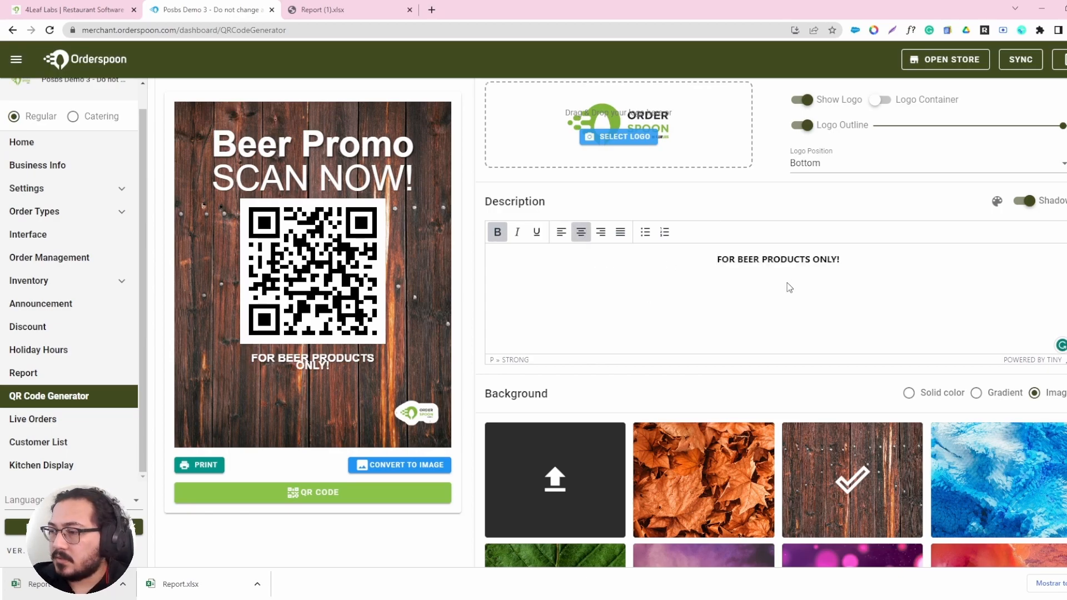
Preview the solid colour and gradient backgrounds on the flyer and return to the wooden image background.
{"action": "scroll", "coordinate": [869, 298], "scroll_direction": "down", "scroll_amount": 3}
{"action": "scroll", "coordinate": [578, 296], "scroll_direction": "down", "scroll_amount": 1}
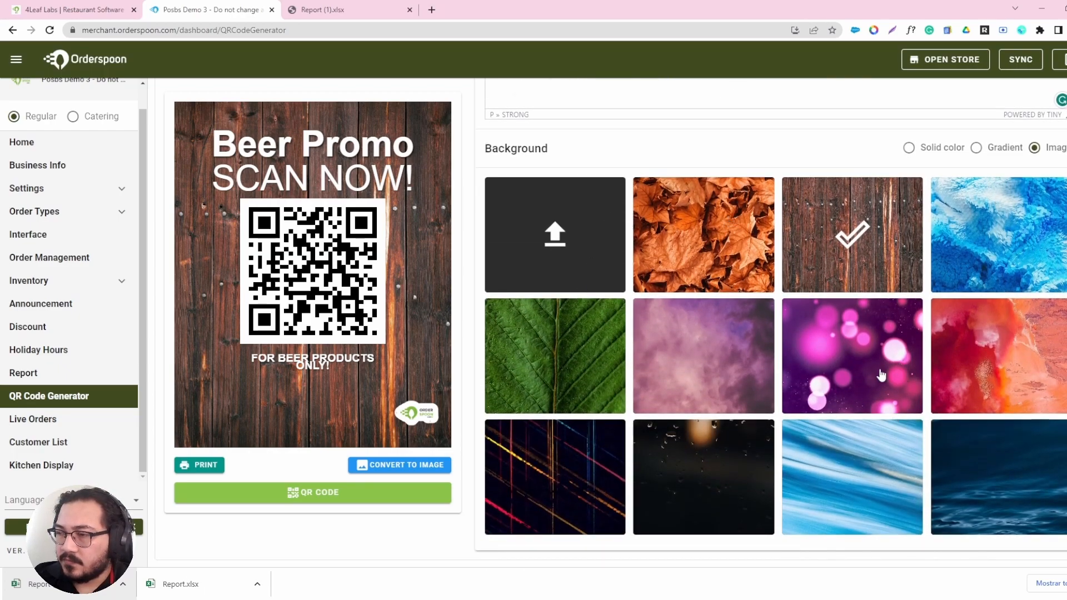
{"action": "scroll", "coordinate": [889, 356], "scroll_direction": "up", "scroll_amount": 3}
{"action": "left_click", "coordinate": [910, 302]}
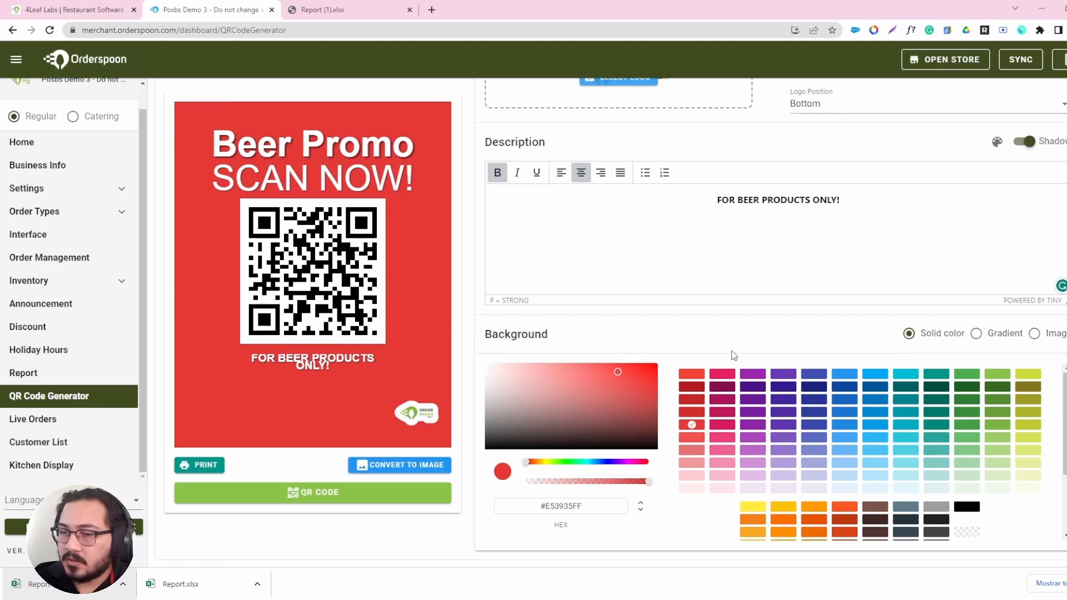
{"action": "left_click", "coordinate": [976, 333]}
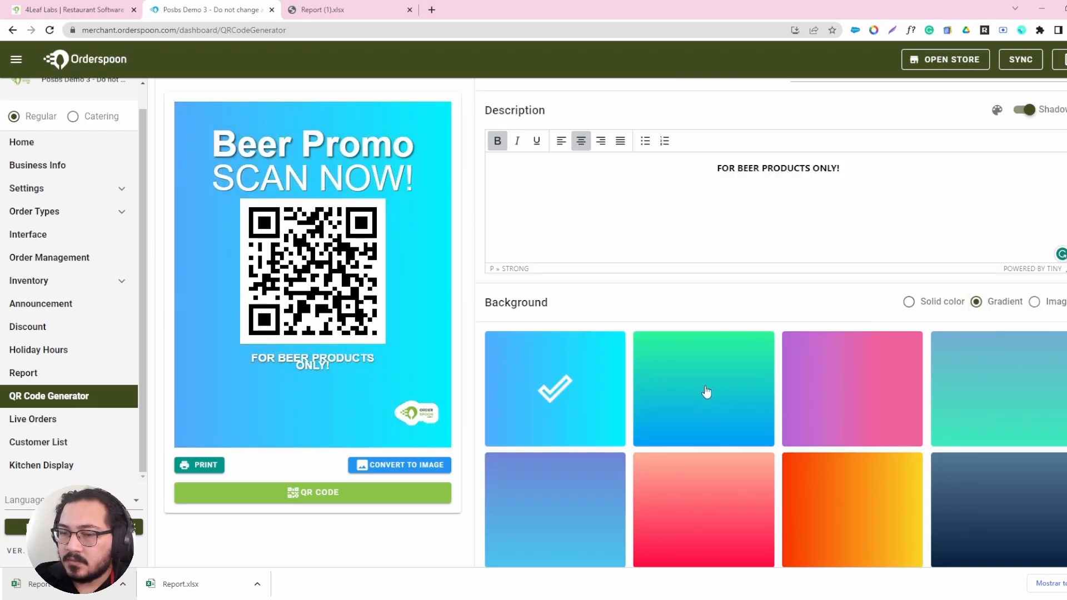
{"action": "left_click", "coordinate": [1035, 302]}
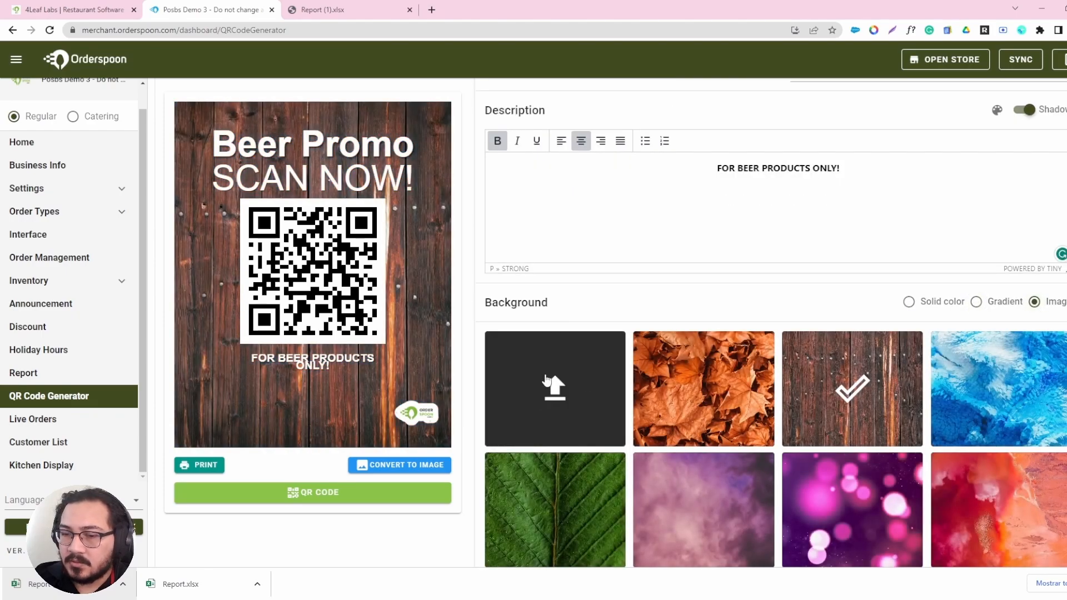
Open the custom background upload dialog and close it without setting an image.
{"action": "left_click", "coordinate": [559, 388]}
{"action": "left_click", "coordinate": [569, 317]}
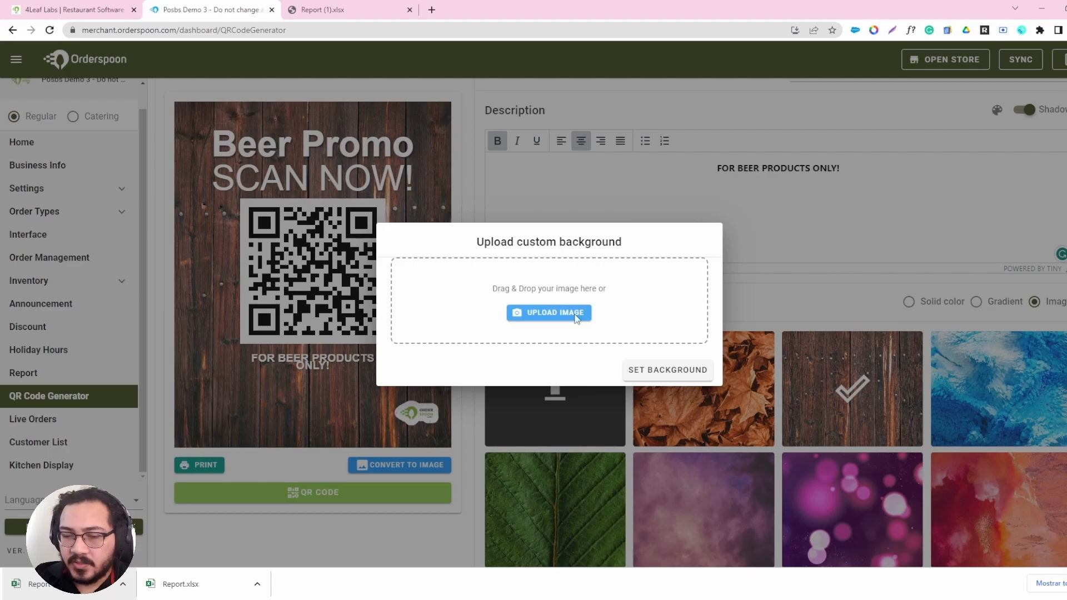
{"action": "left_click", "coordinate": [785, 261]}
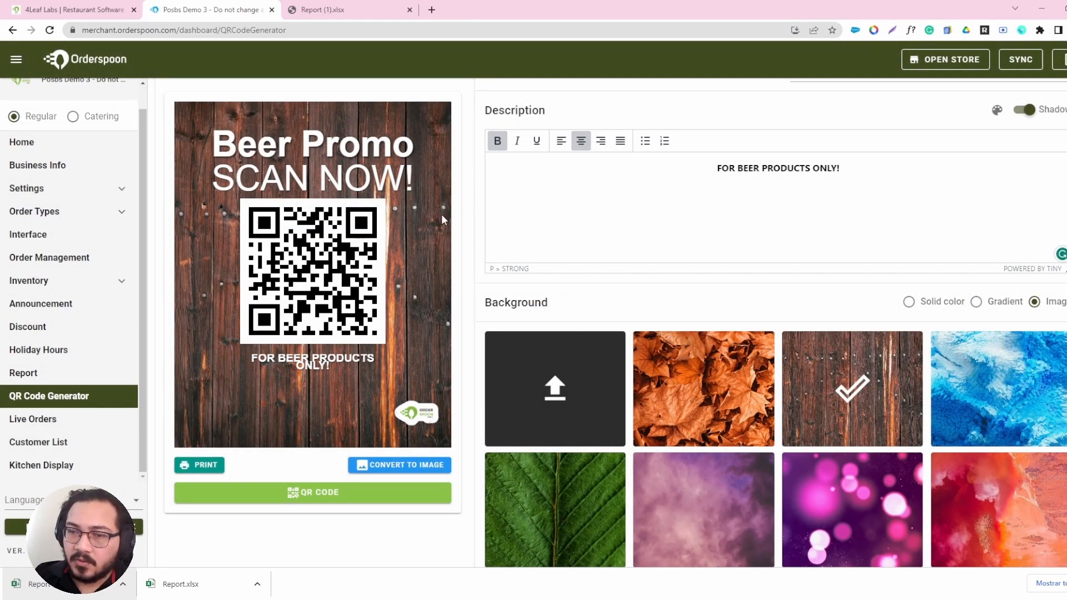
Preview the autumn leaves background on the flyer and reselect the wooden planks image.
{"action": "left_click", "coordinate": [696, 397]}
{"action": "left_click", "coordinate": [810, 393]}
{"action": "scroll", "coordinate": [399, 425], "scroll_direction": "down", "scroll_amount": 2}
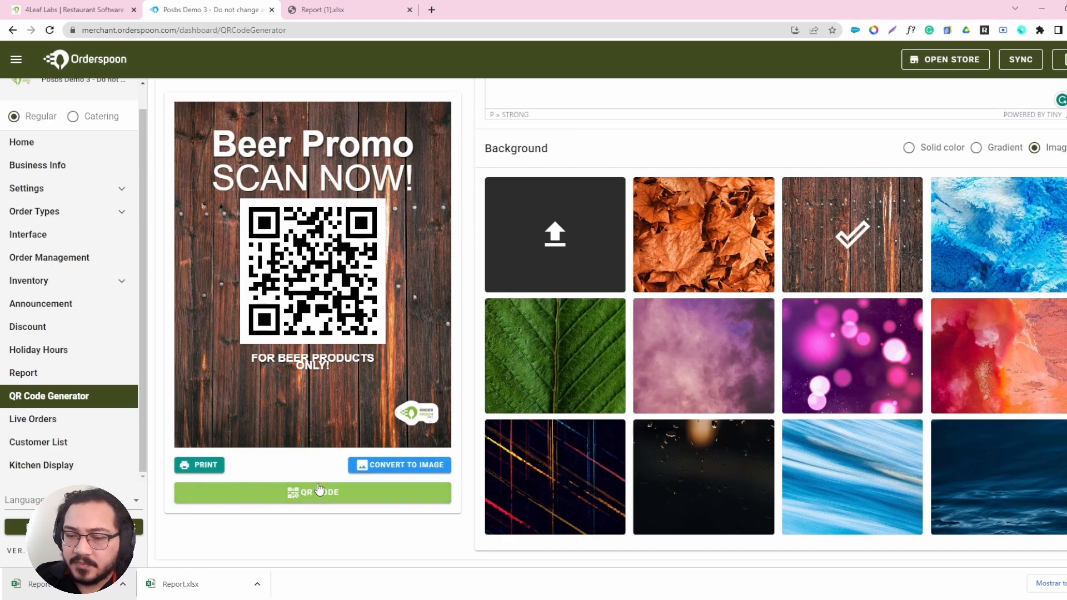
Preview the standalone QR code and the flyer's print layout, closing both without downloading or printing.
{"action": "left_click", "coordinate": [257, 497]}
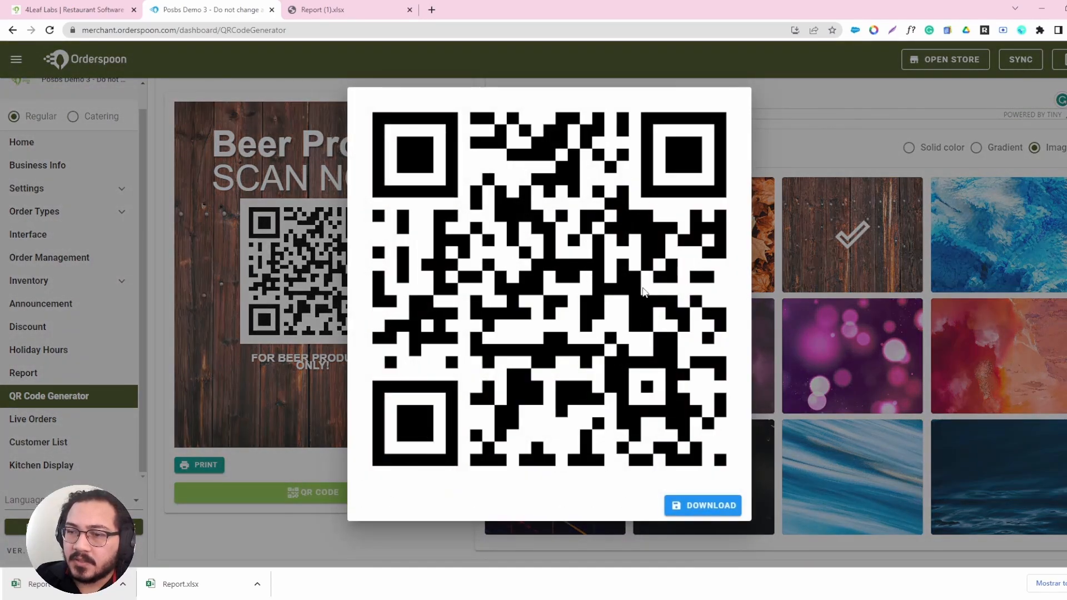
{"action": "left_click", "coordinate": [299, 555]}
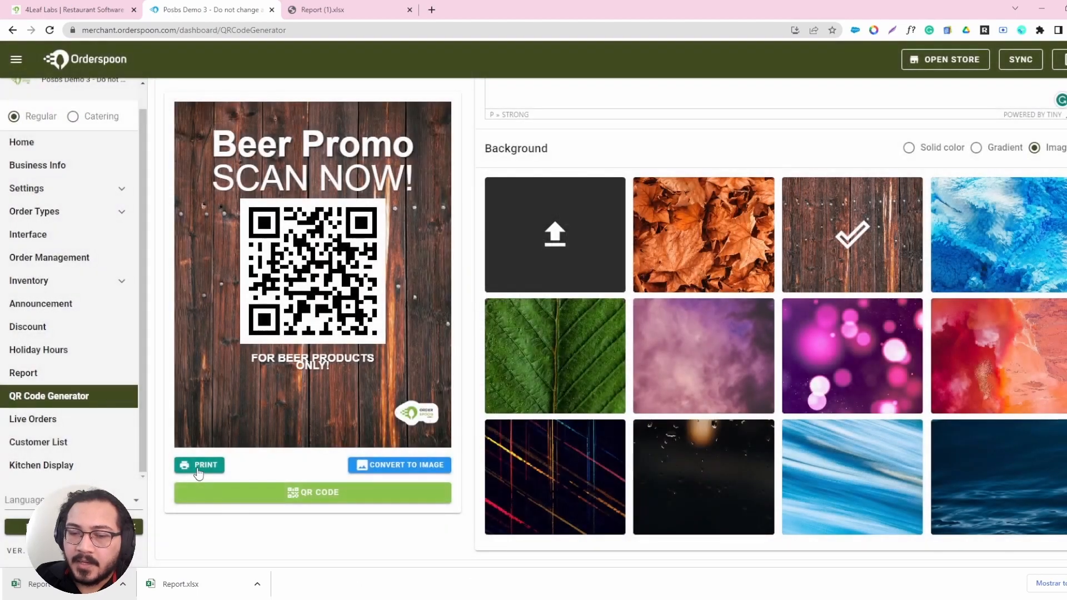
{"action": "left_click", "coordinate": [199, 465]}
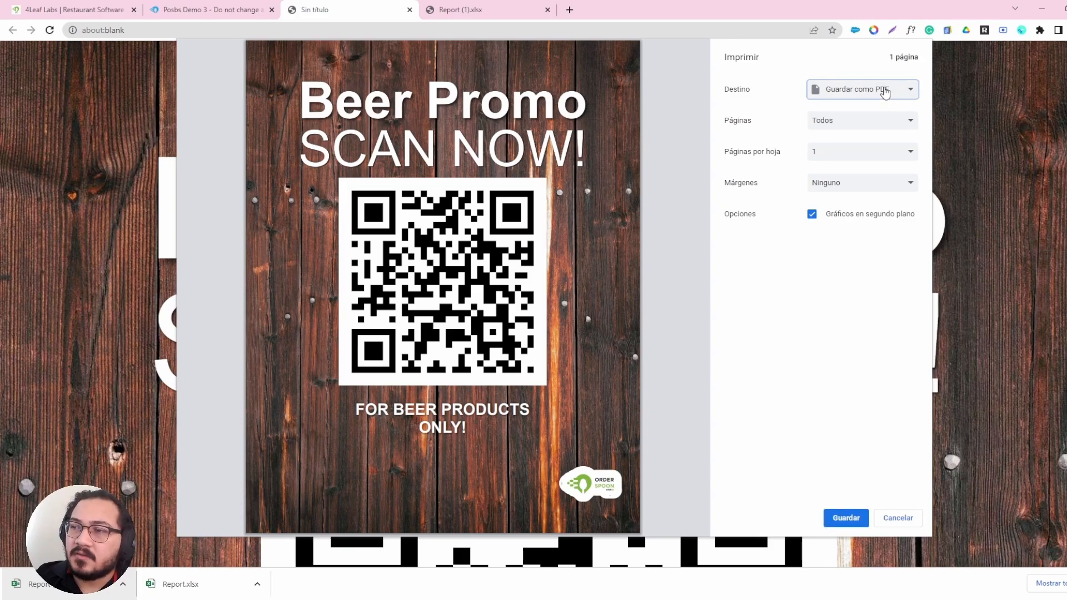
{"action": "left_click", "coordinate": [890, 522]}
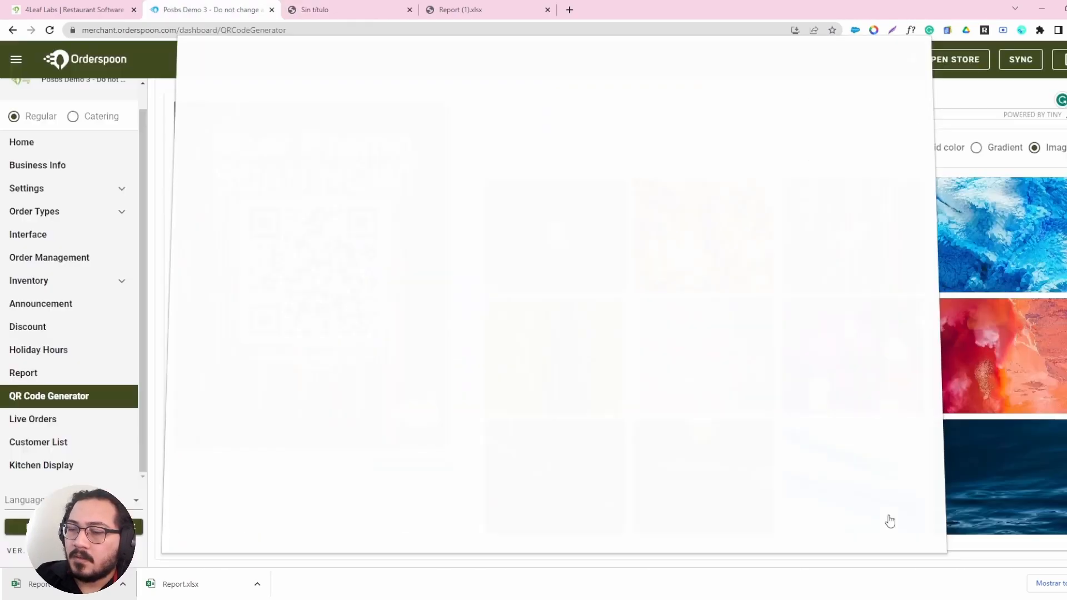
Convert the beer promo flyer to an image and download it.
{"action": "left_click", "coordinate": [412, 466]}
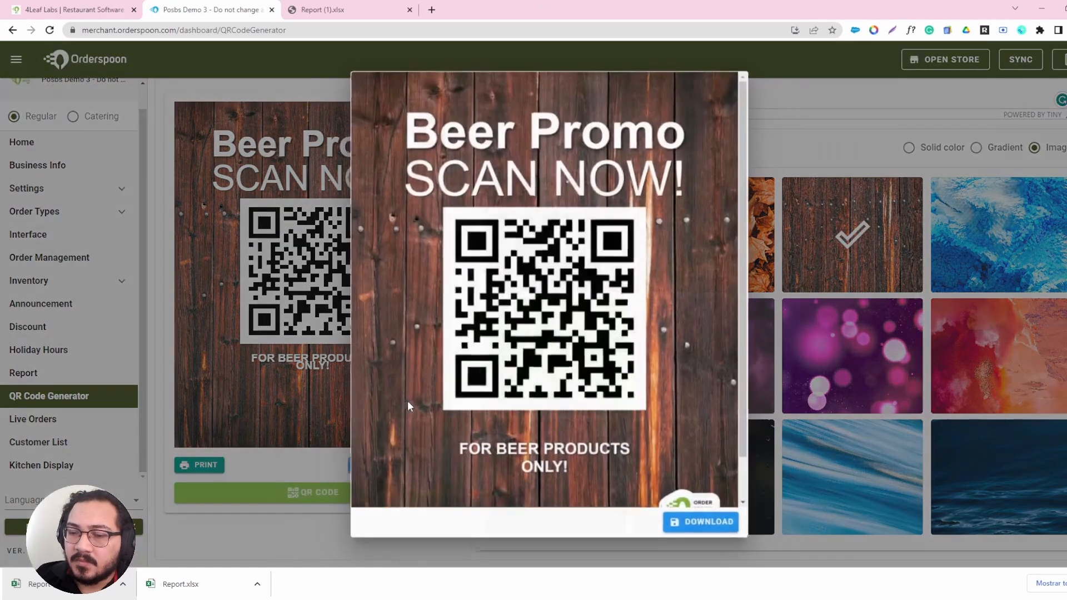
{"action": "scroll", "coordinate": [639, 455], "scroll_direction": "down", "scroll_amount": 1}
{"action": "left_click", "coordinate": [718, 527]}
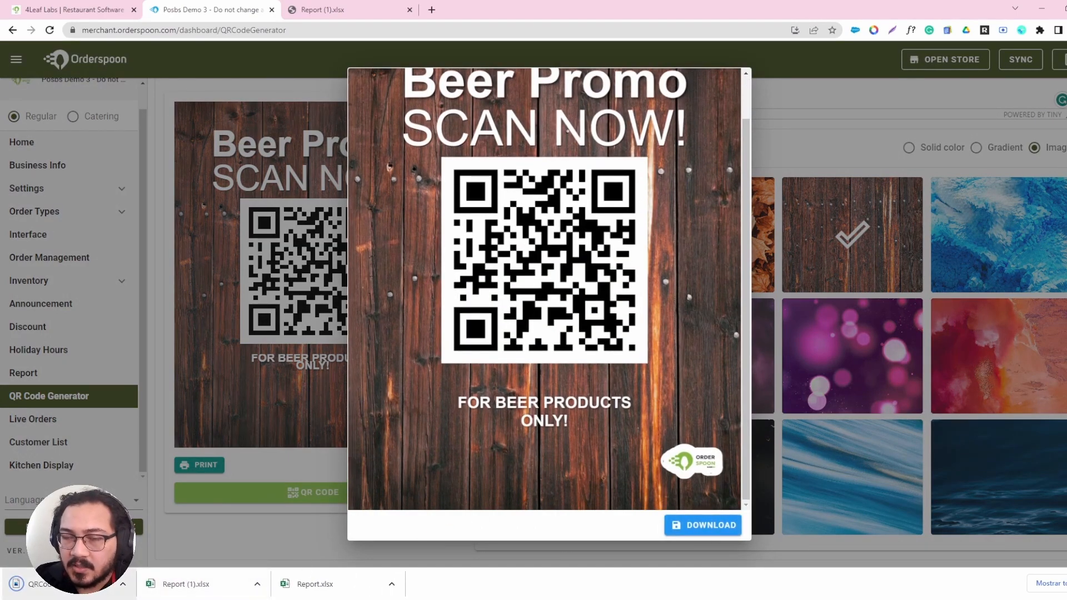
Inspect the downloaded QRCode.png enlarged in a separate browser tab, and close it along with the report tab and flyer preview.
{"action": "left_click_drag", "start_coordinate": [365, 172], "coordinate": [437, 9]}
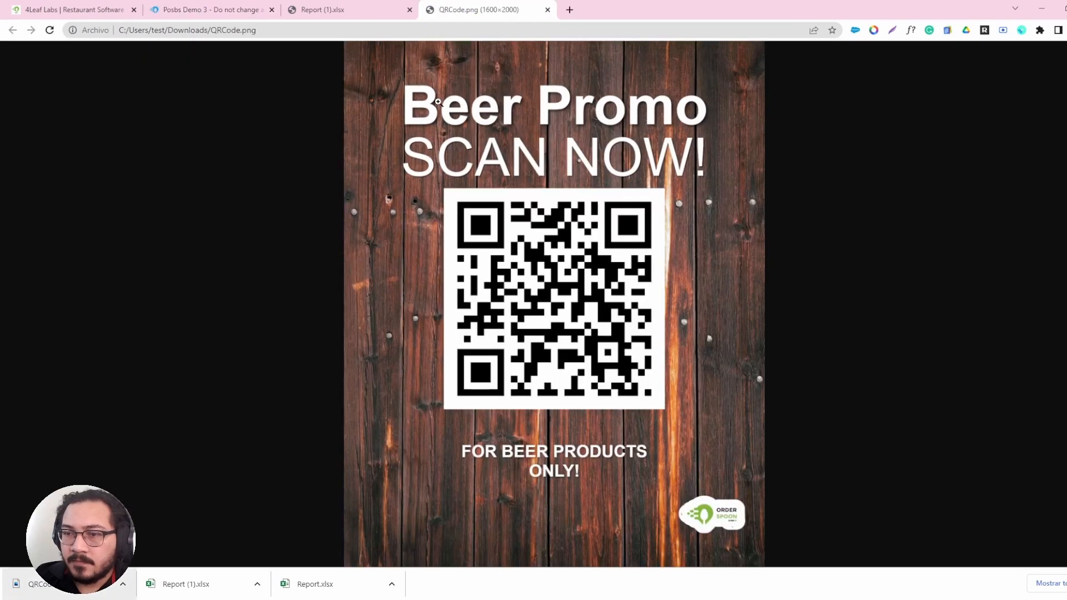
{"action": "left_click", "coordinate": [449, 327]}
{"action": "scroll", "coordinate": [610, 284], "scroll_direction": "up", "scroll_amount": 7}
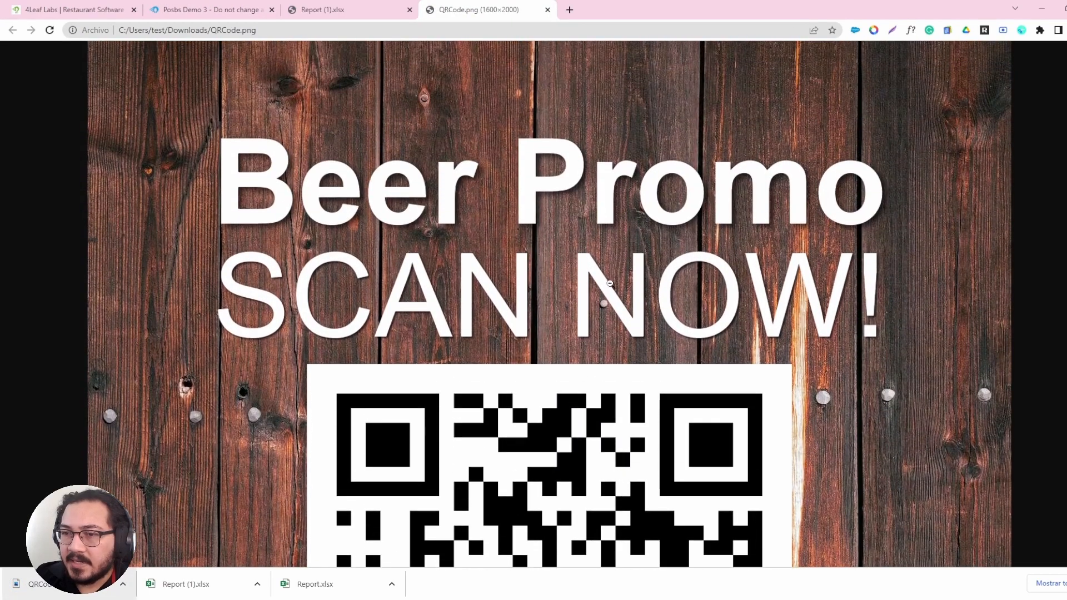
{"action": "left_click", "coordinate": [609, 283]}
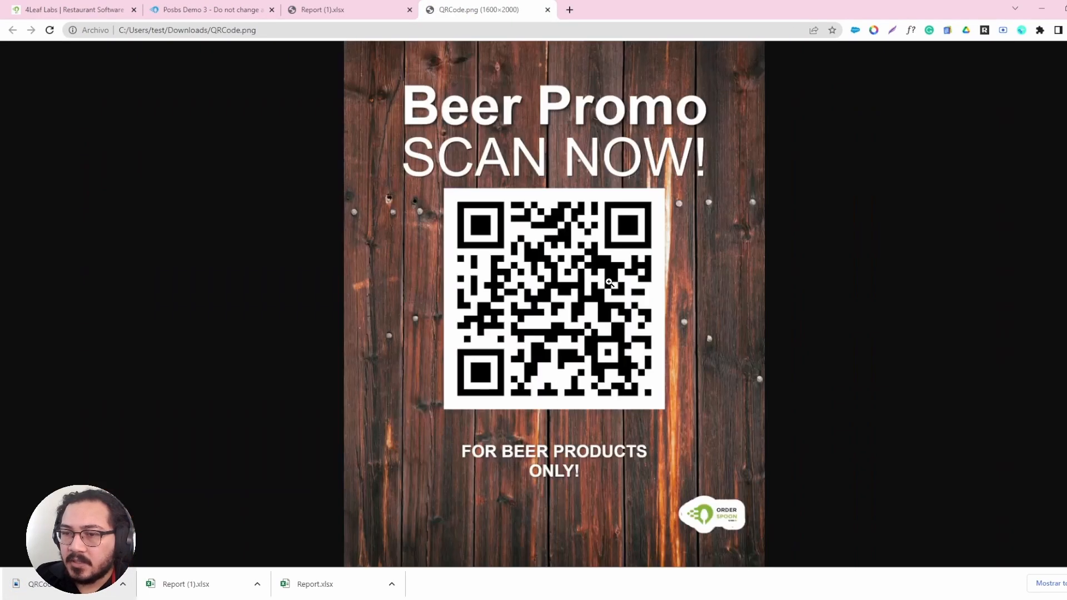
{"action": "left_click", "coordinate": [547, 9]}
{"action": "left_click", "coordinate": [410, 10]}
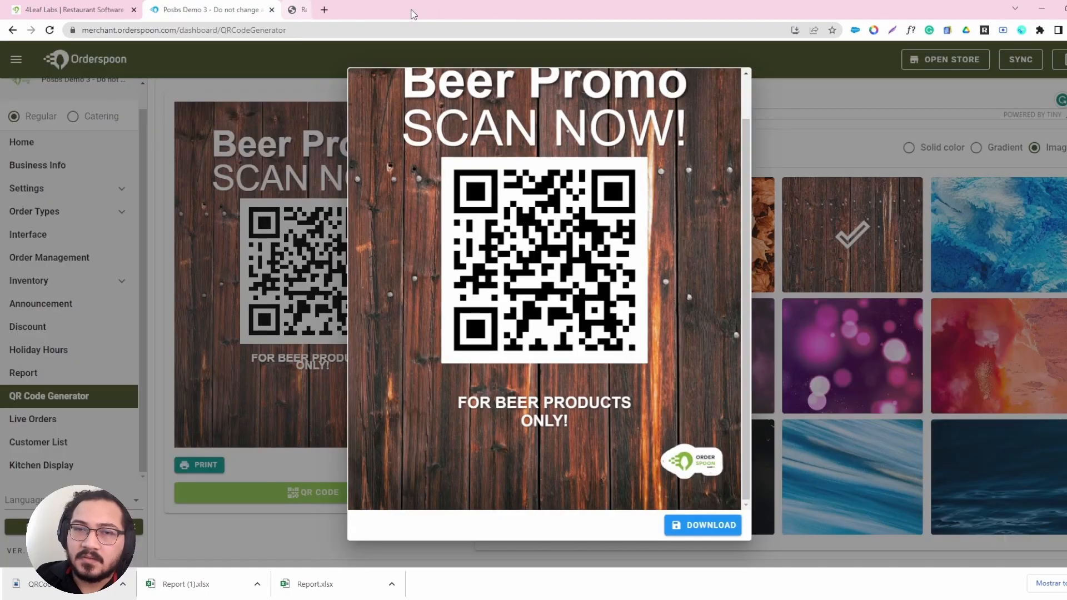
{"action": "left_click", "coordinate": [196, 540]}
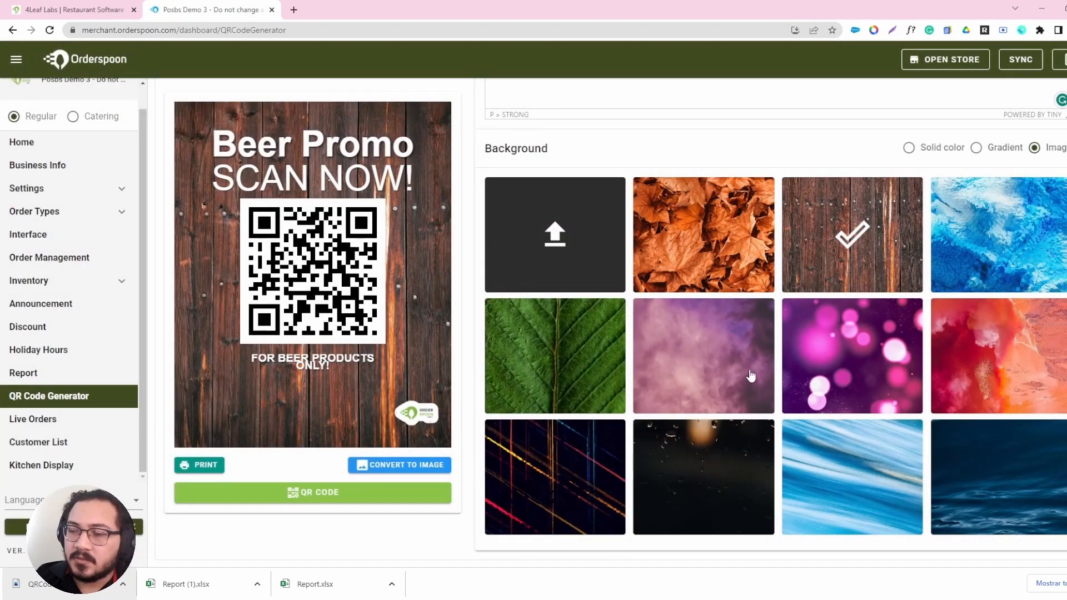
Open the Live Orders page and close the details of the last listed order after viewing its items.
{"action": "scroll", "coordinate": [472, 236], "scroll_direction": "up", "scroll_amount": 10}
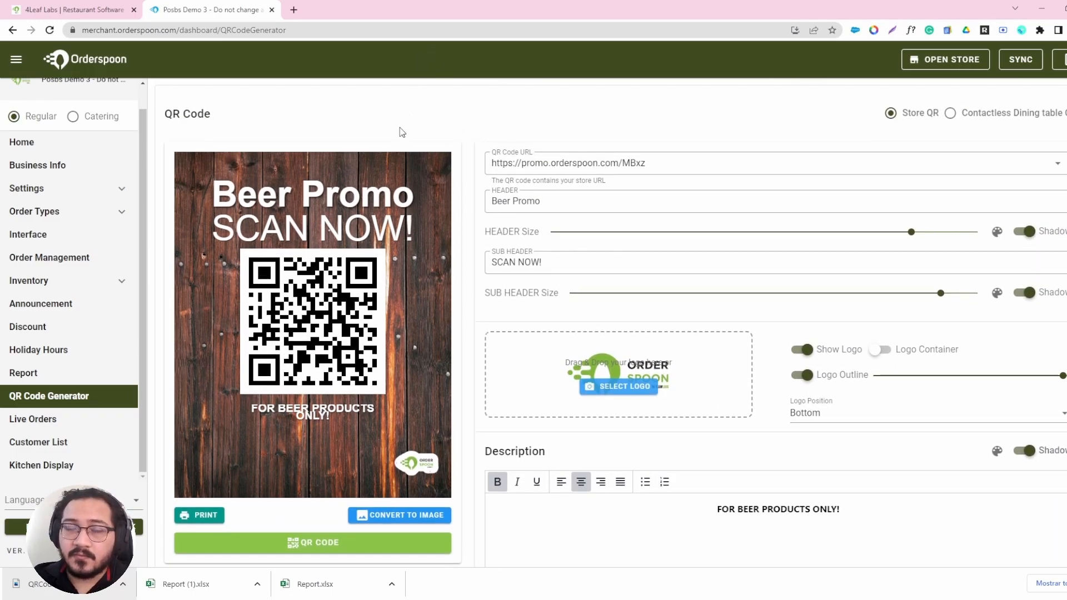
{"action": "left_click", "coordinate": [53, 429]}
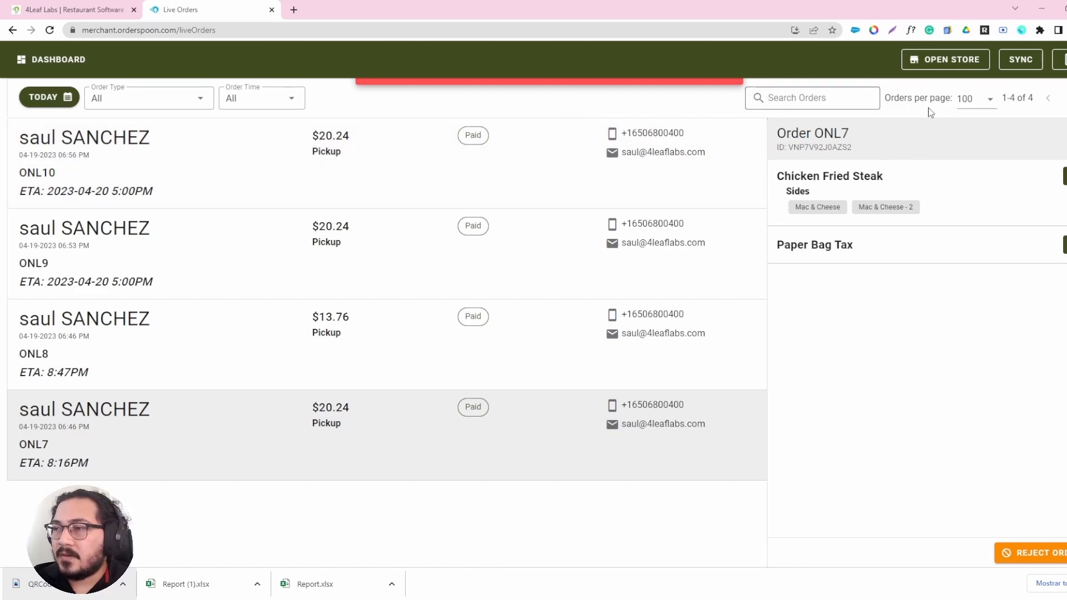
{"action": "left_click", "coordinate": [1066, 142]}
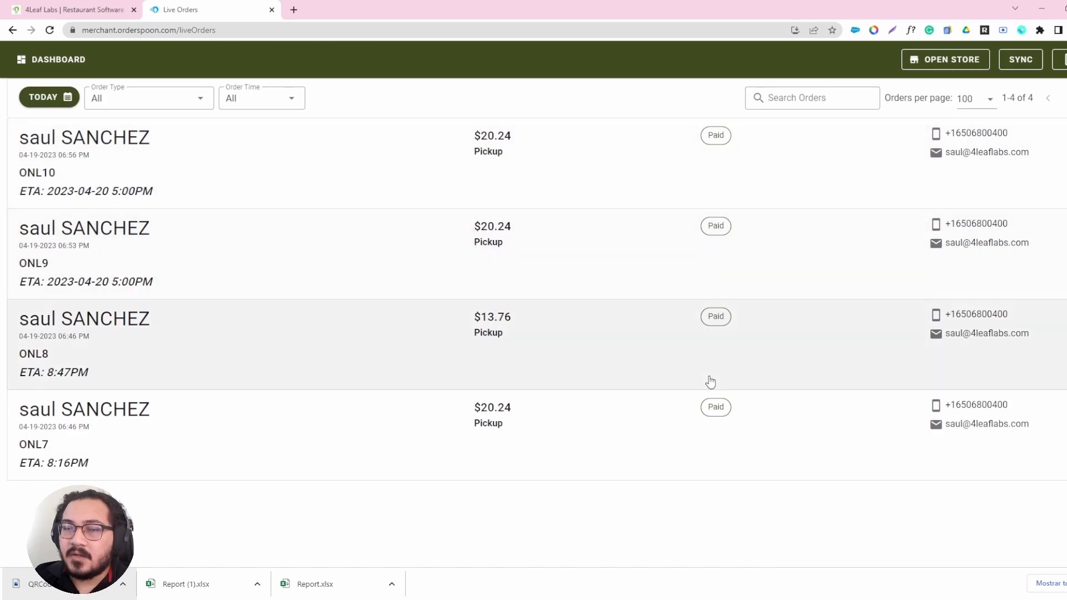
Open the Posbs Demo 3 online store menu in a new browser tab and proceed to checkout with the beers in the cart.
{"action": "left_click", "coordinate": [293, 9]}
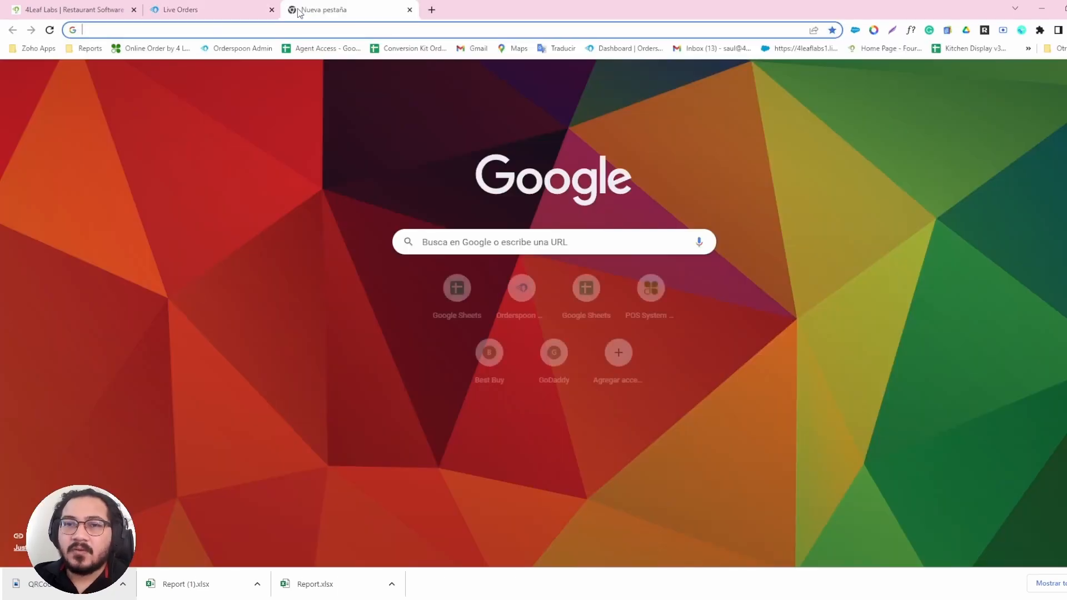
{"action": "type", "text": "POS"}
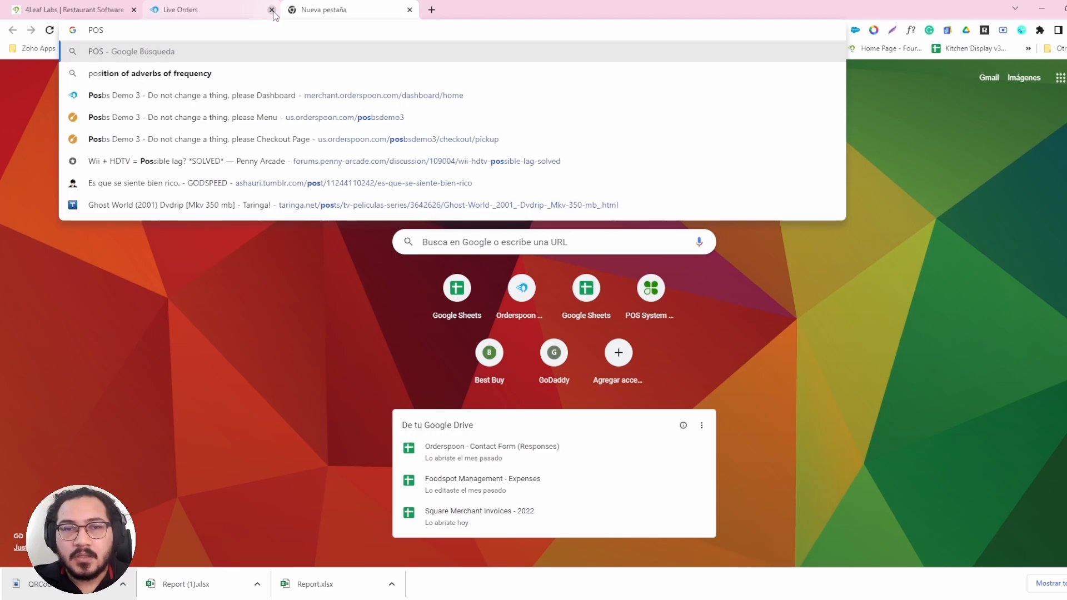
{"action": "left_click", "coordinate": [238, 117]}
{"action": "left_click", "coordinate": [232, 5]}
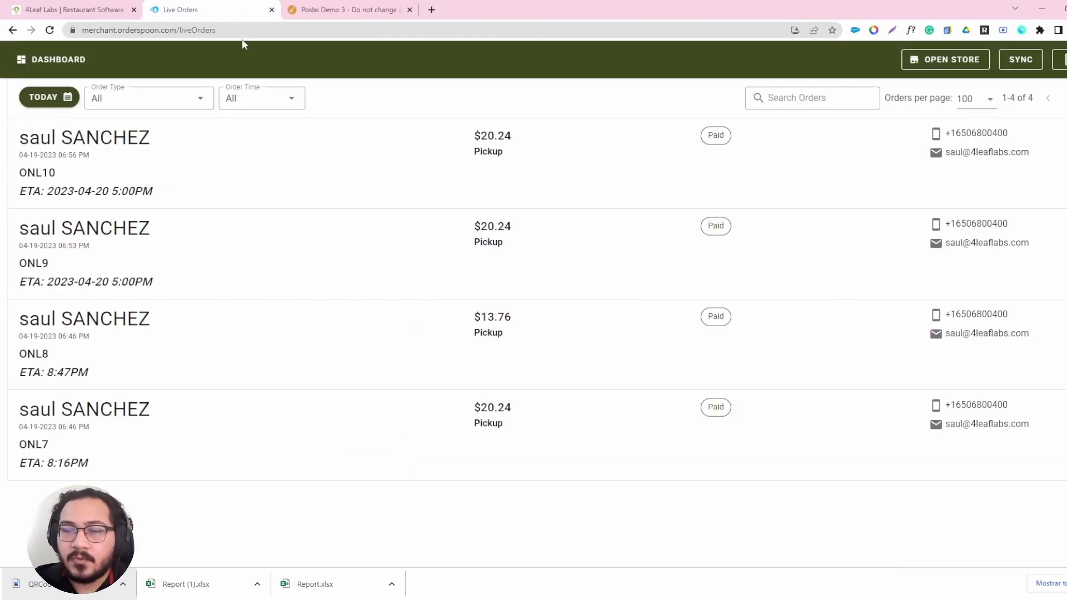
{"action": "left_click", "coordinate": [317, 9]}
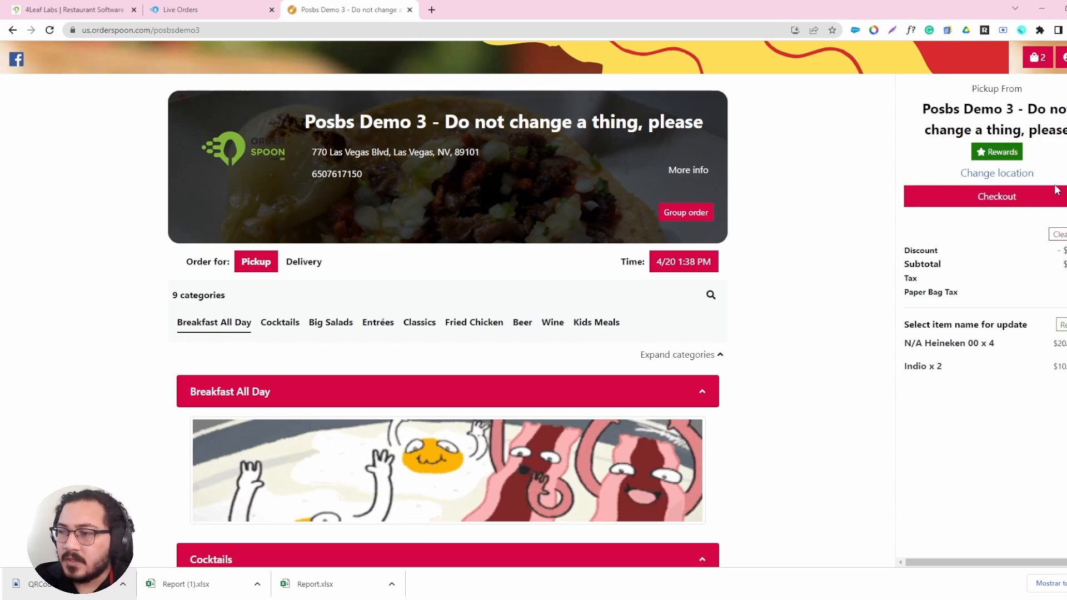
{"action": "left_click", "coordinate": [1034, 196]}
Return to the live orders and filter them by the date 2023-04-20.
{"action": "left_click", "coordinate": [222, 9]}
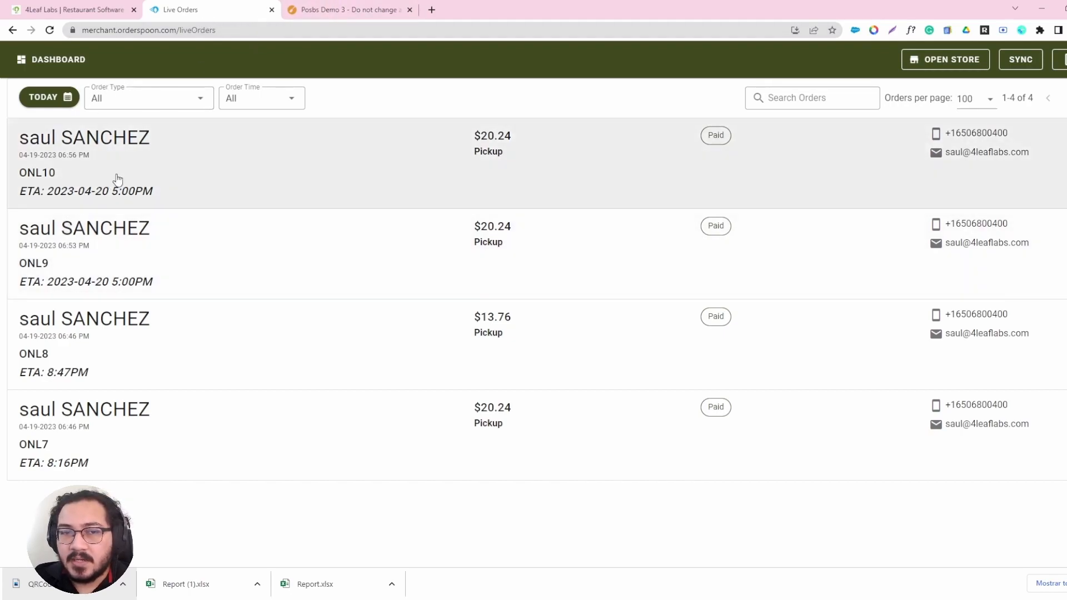
{"action": "left_click", "coordinate": [46, 97]}
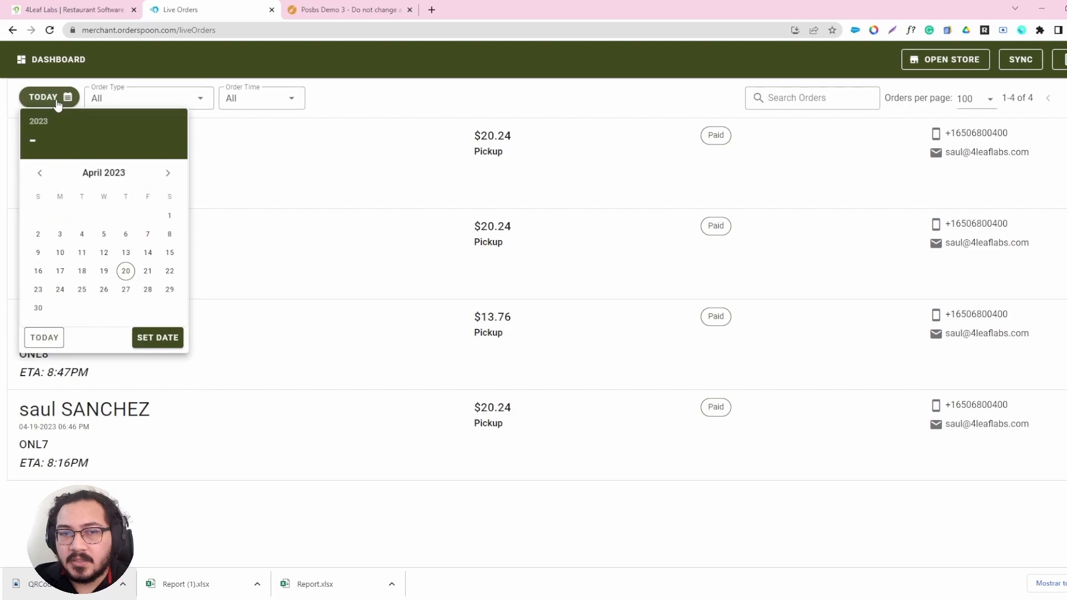
{"action": "left_click", "coordinate": [126, 271]}
{"action": "left_click", "coordinate": [158, 338]}
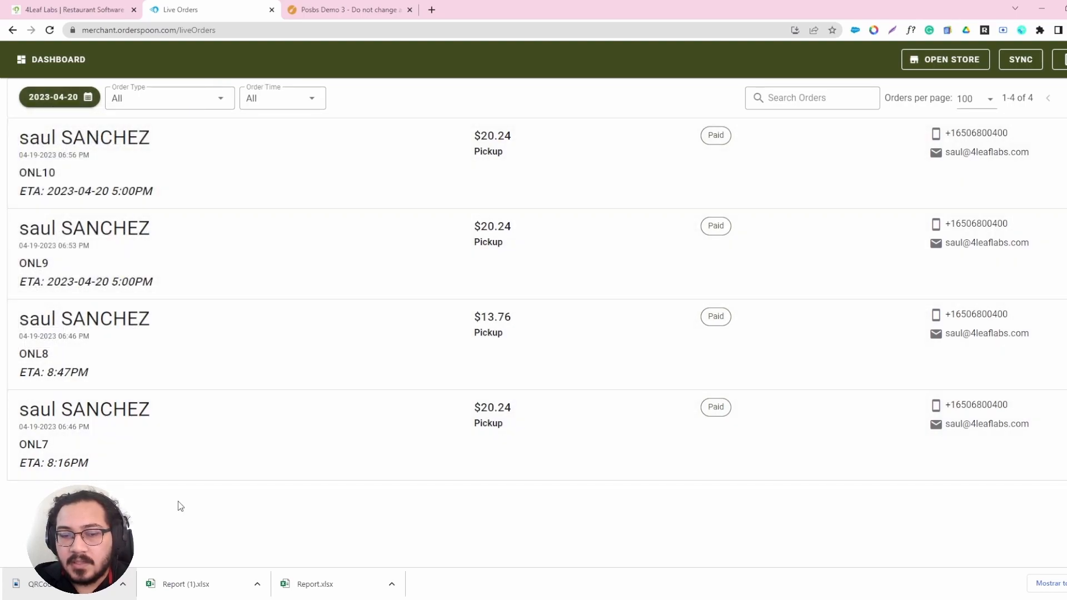
Go back to the store's pickup checkout to finish the beer order, close the store and reload the live orders.
{"action": "left_click", "coordinate": [376, 9]}
{"action": "scroll", "coordinate": [429, 289], "scroll_direction": "down", "scroll_amount": 4}
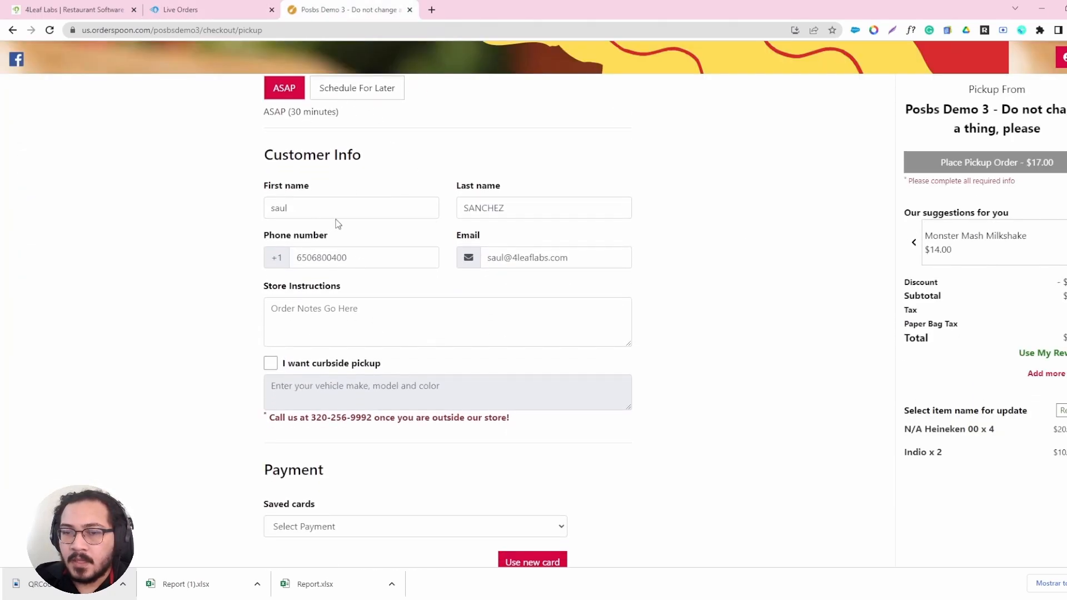
{"action": "left_click", "coordinate": [410, 10]}
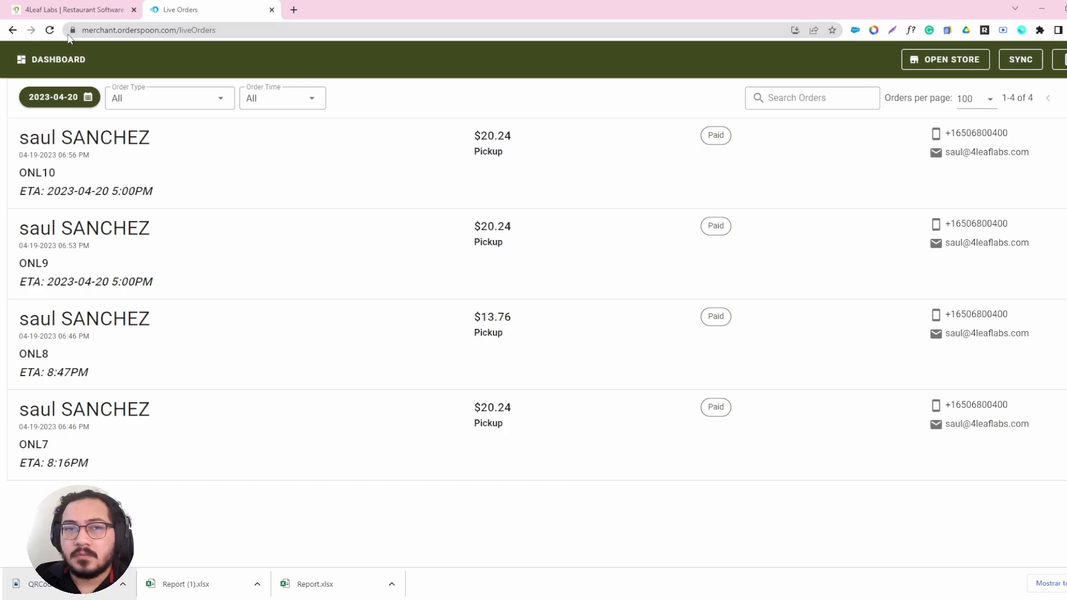
{"action": "left_click", "coordinate": [50, 30]}
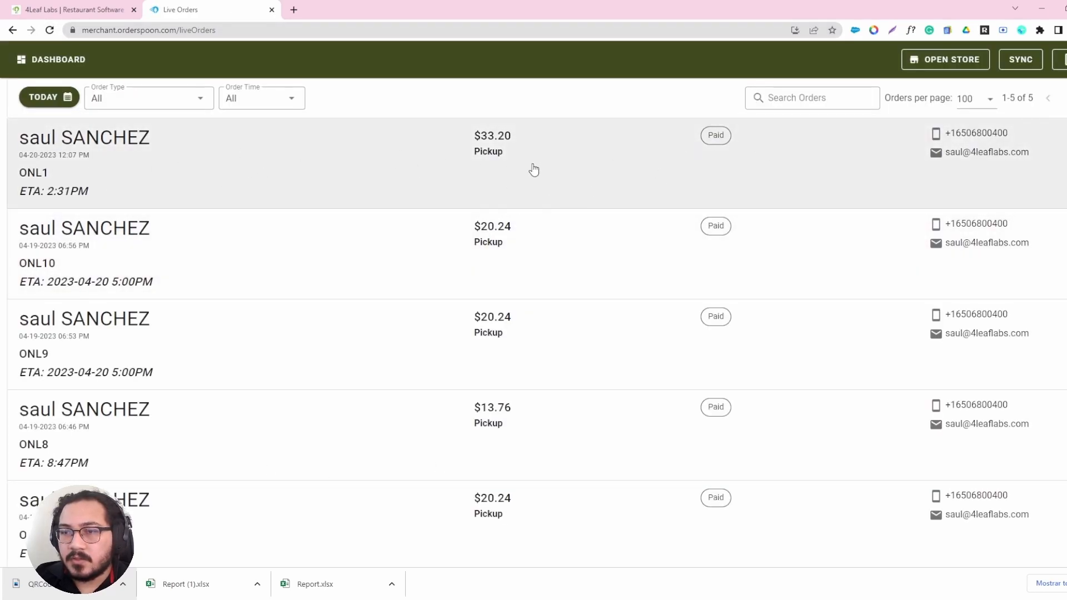
Open the newest pickup order in the live orders and review its items.
{"action": "left_click", "coordinate": [990, 172]}
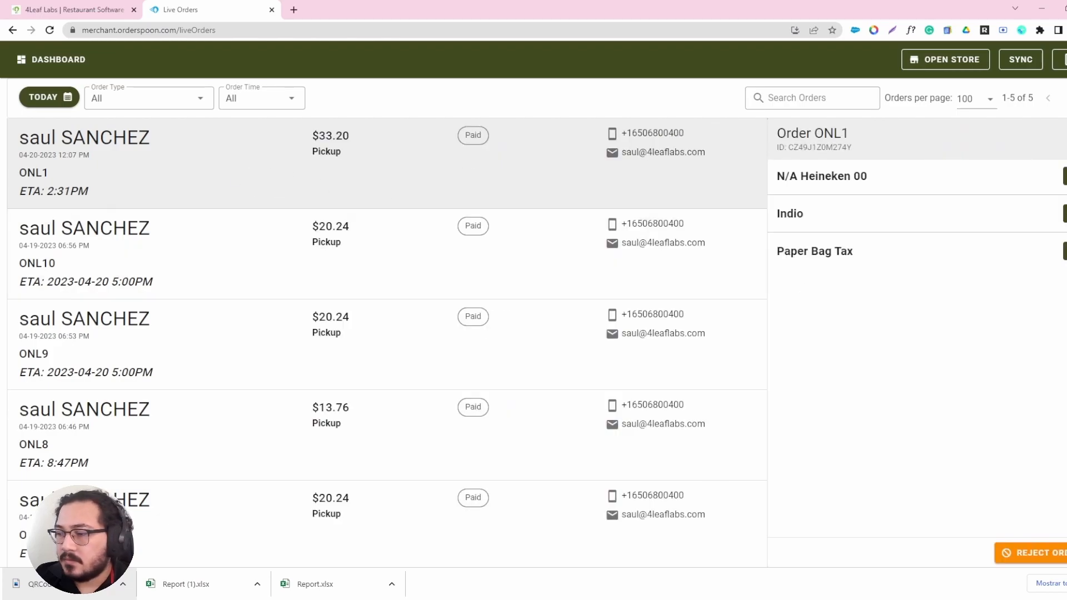
{"action": "scroll", "coordinate": [1059, 557], "scroll_direction": "down", "scroll_amount": 1}
{"action": "scroll", "coordinate": [1059, 557], "scroll_direction": "down", "scroll_amount": 1}
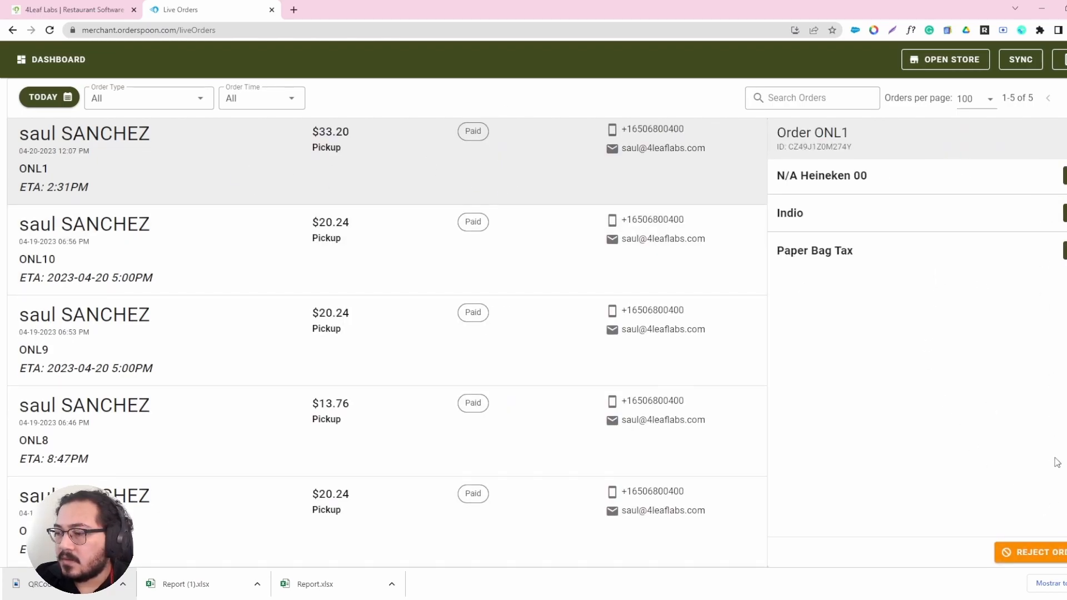
Open the rejection dialog for the newest order, choose the reason Other, and close it and the order details without rejecting.
{"action": "left_click", "coordinate": [1030, 552]}
{"action": "left_click", "coordinate": [581, 296]}
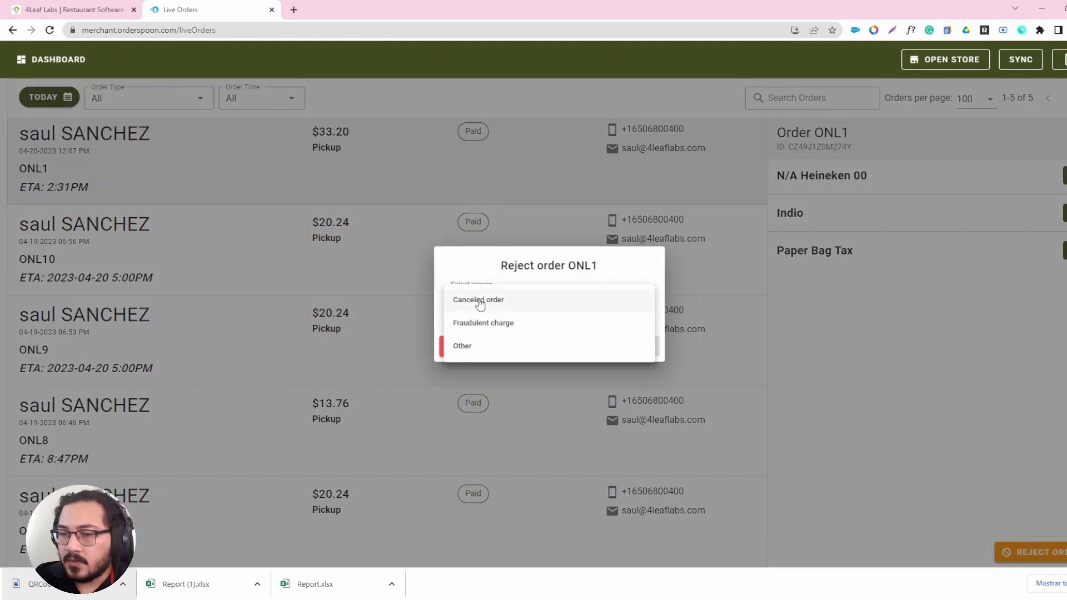
{"action": "left_click", "coordinate": [464, 349]}
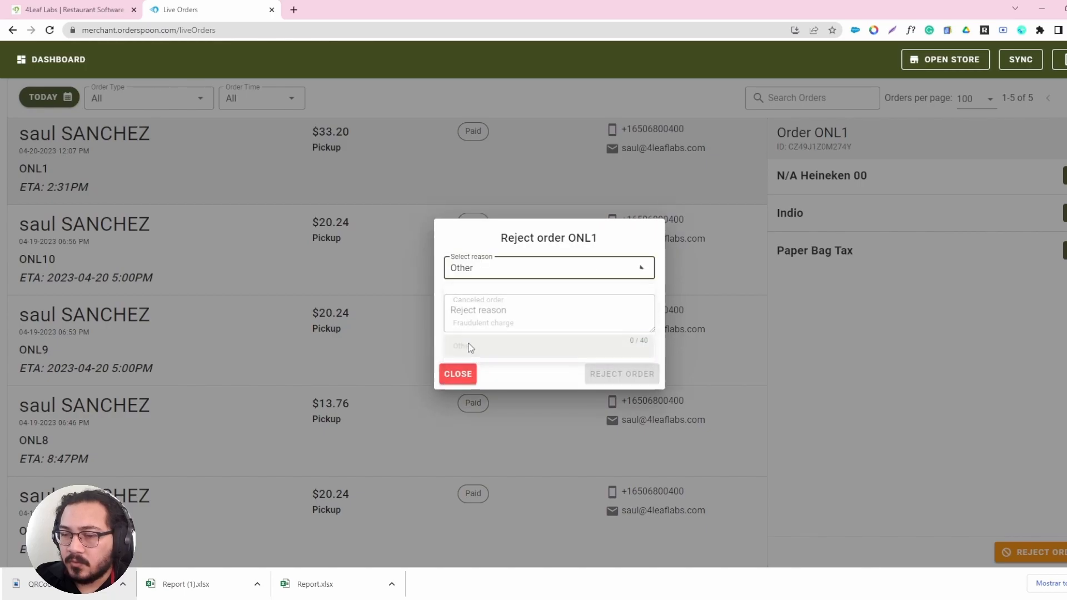
{"action": "left_click", "coordinate": [459, 375]}
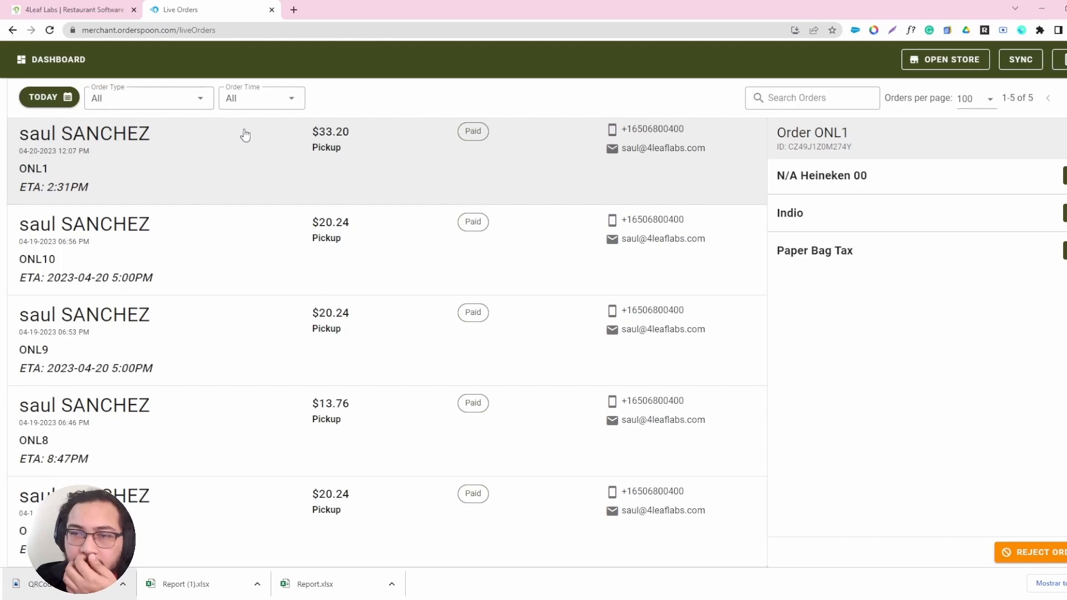
{"action": "left_click", "coordinate": [1065, 139]}
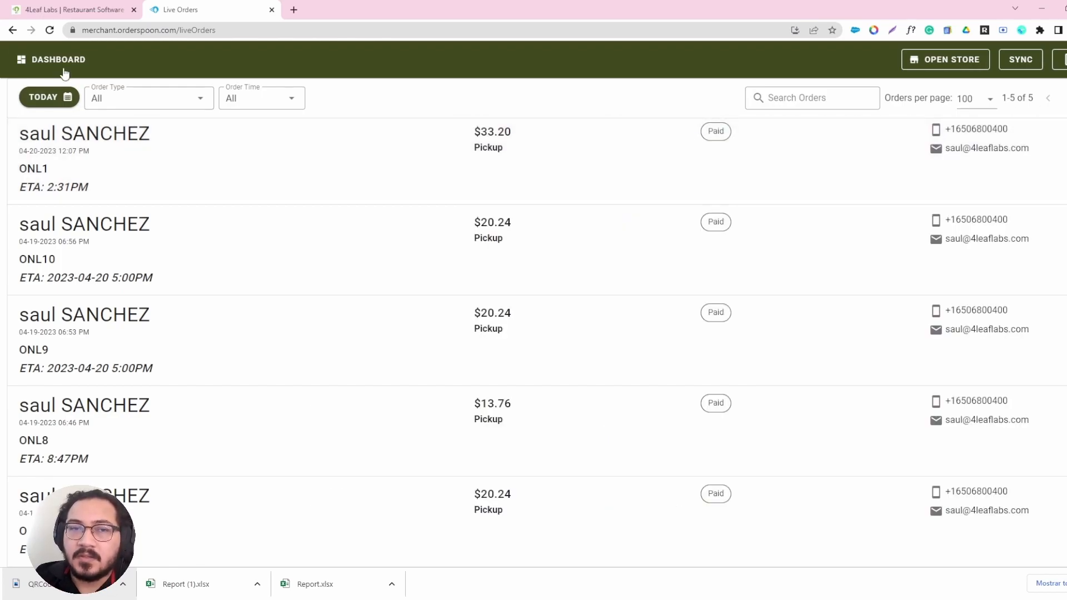
Return to the merchant dashboard and look through the first page of the Customer List.
{"action": "left_click", "coordinate": [59, 61]}
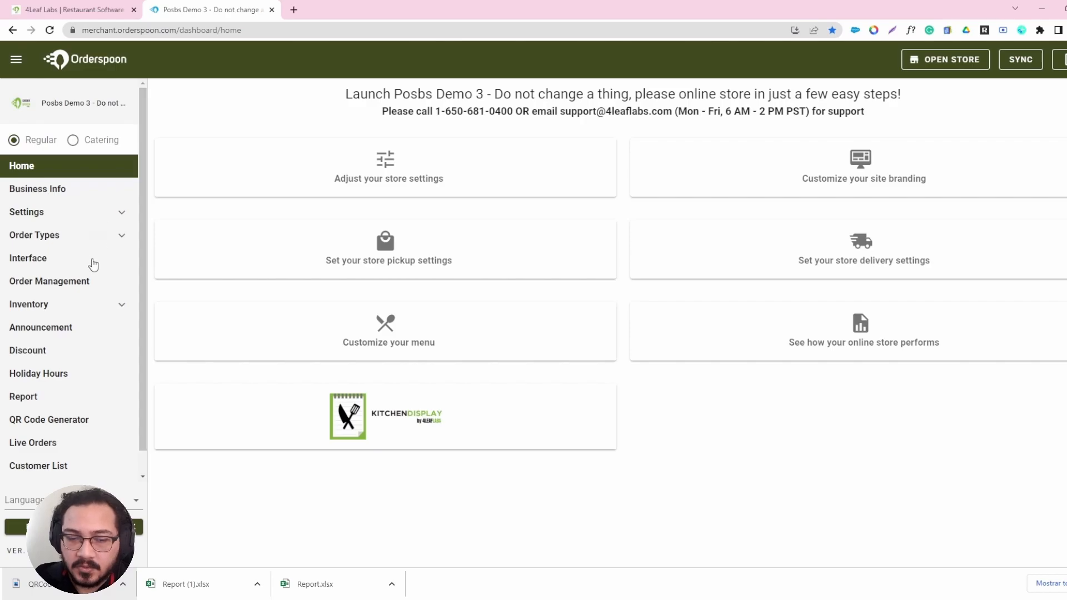
{"action": "scroll", "coordinate": [83, 341], "scroll_direction": "down", "scroll_amount": 1}
{"action": "left_click", "coordinate": [64, 448]}
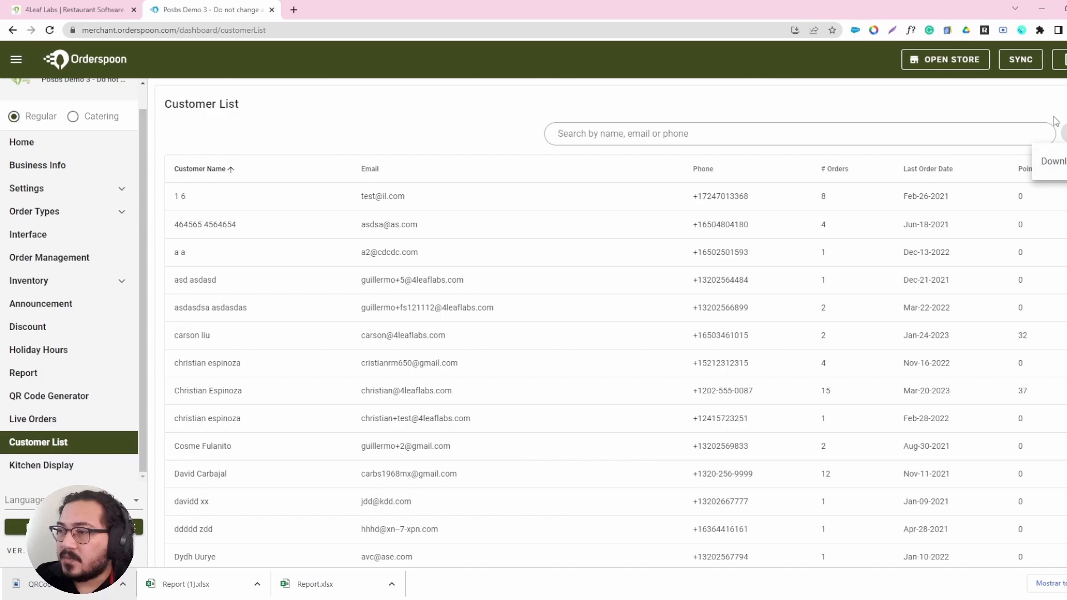
{"action": "scroll", "coordinate": [616, 325], "scroll_direction": "down", "scroll_amount": 15}
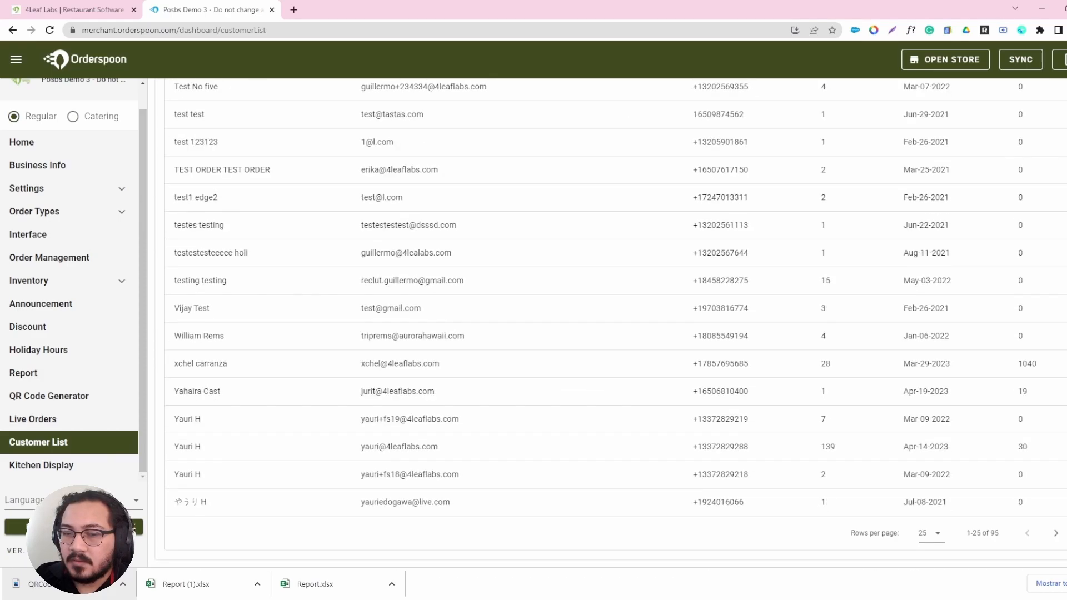
{"action": "scroll", "coordinate": [786, 94], "scroll_direction": "up", "scroll_amount": 15}
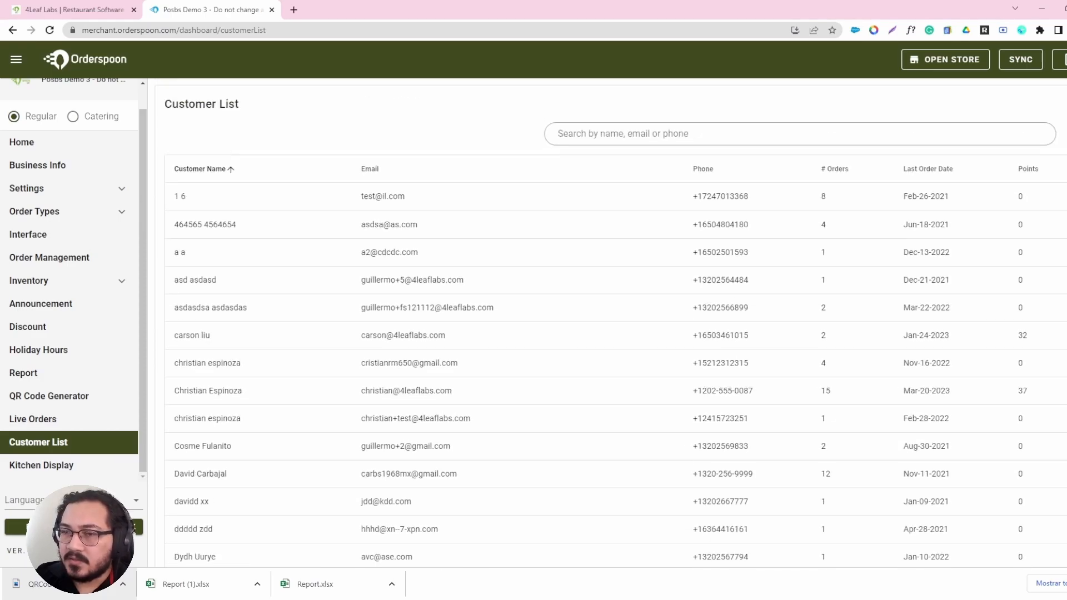
Examine the contact details, order counts, last order dates and points in the Customer List.
{"action": "scroll", "coordinate": [629, 238], "scroll_direction": "down", "scroll_amount": 1}
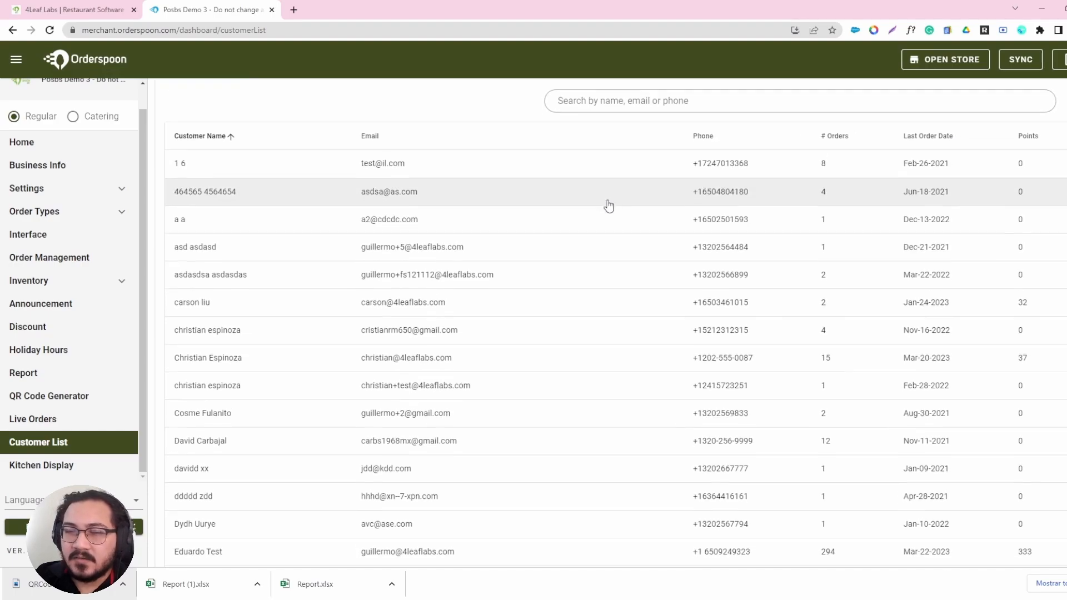
{"action": "scroll", "coordinate": [509, 151], "scroll_direction": "down", "scroll_amount": 1}
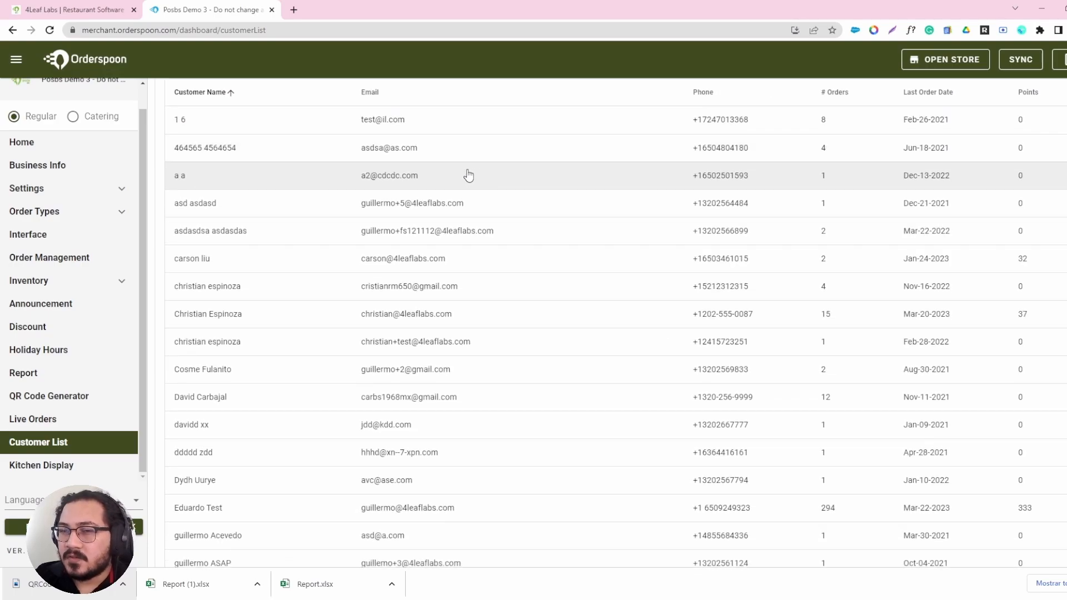
{"action": "scroll", "coordinate": [489, 172], "scroll_direction": "down", "scroll_amount": 2}
{"action": "scroll", "coordinate": [671, 330], "scroll_direction": "up", "scroll_amount": 4}
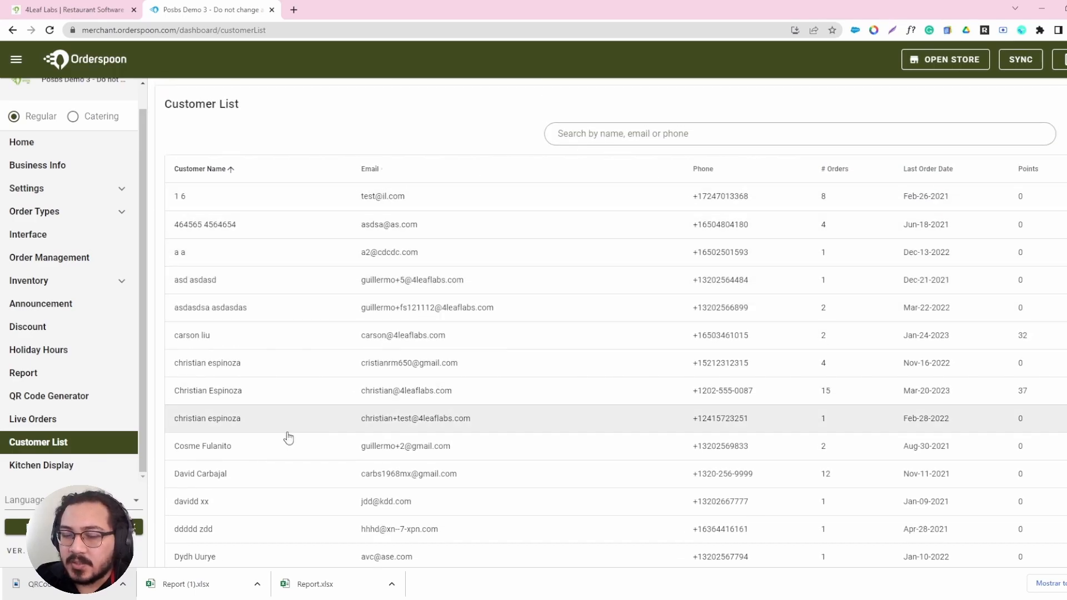
Open the Kitchen Display page, bring up its setup guides and return to the merchant dashboard.
{"action": "left_click", "coordinate": [117, 465]}
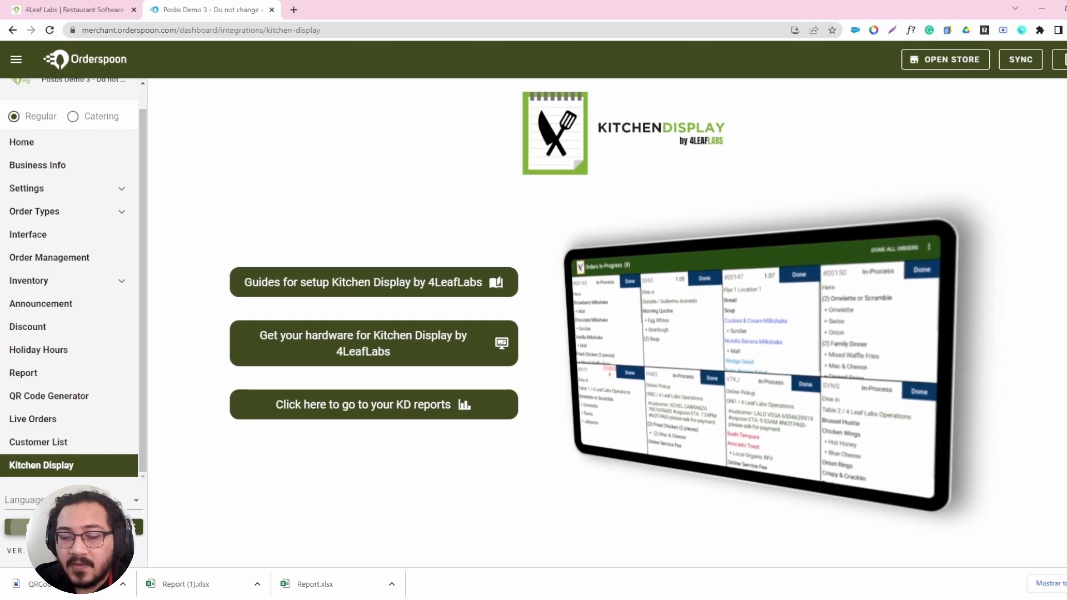
{"action": "left_click", "coordinate": [262, 273]}
{"action": "left_click", "coordinate": [214, 10]}
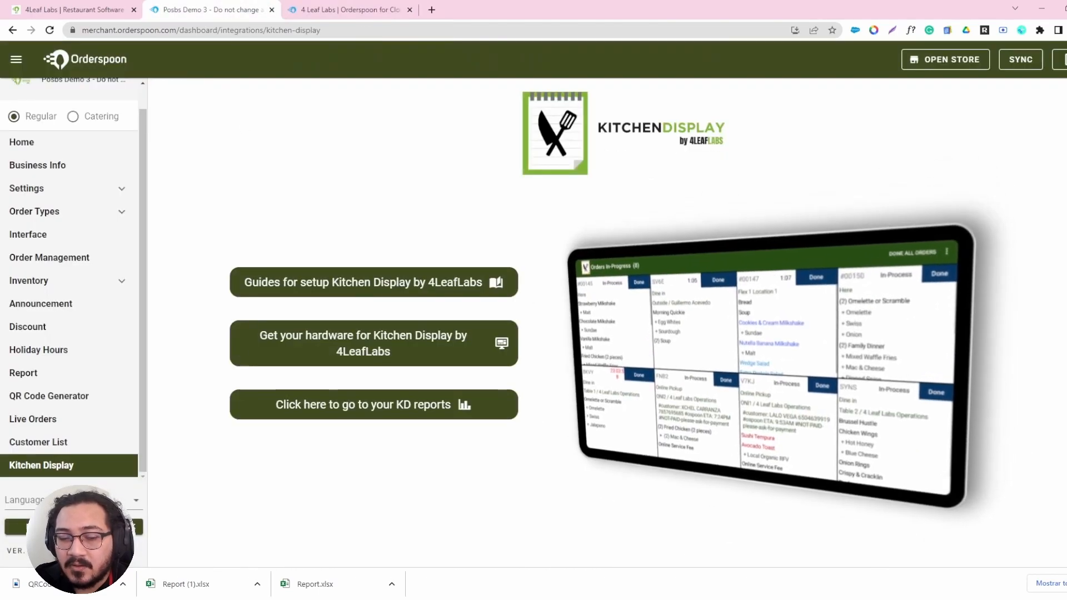
Open the Feedback / Issue form to view its options and close it without sending anything.
{"action": "left_click", "coordinate": [74, 527]}
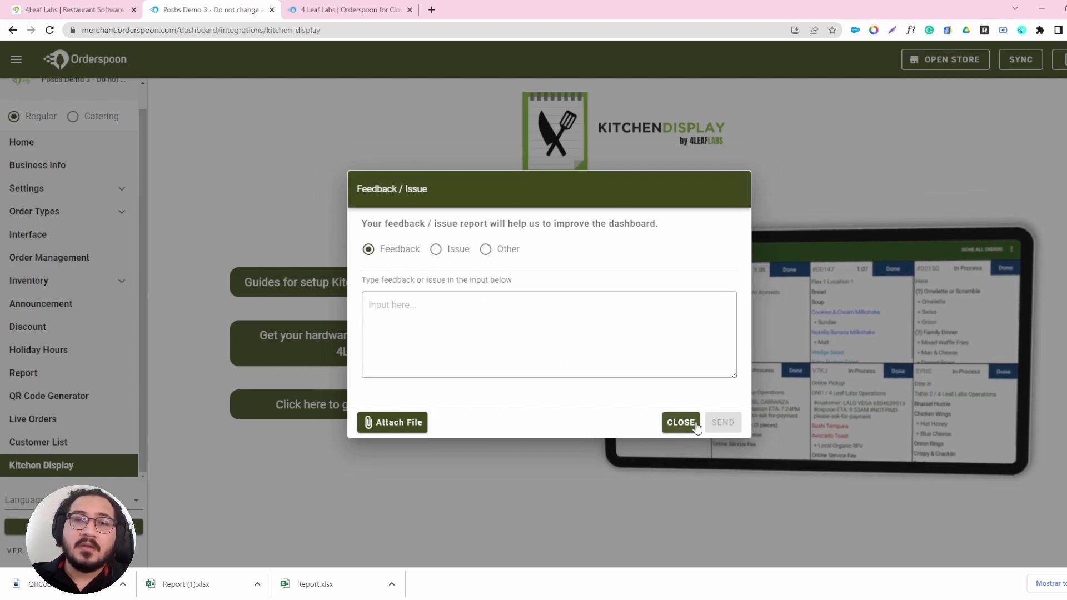
{"action": "left_click", "coordinate": [680, 423]}
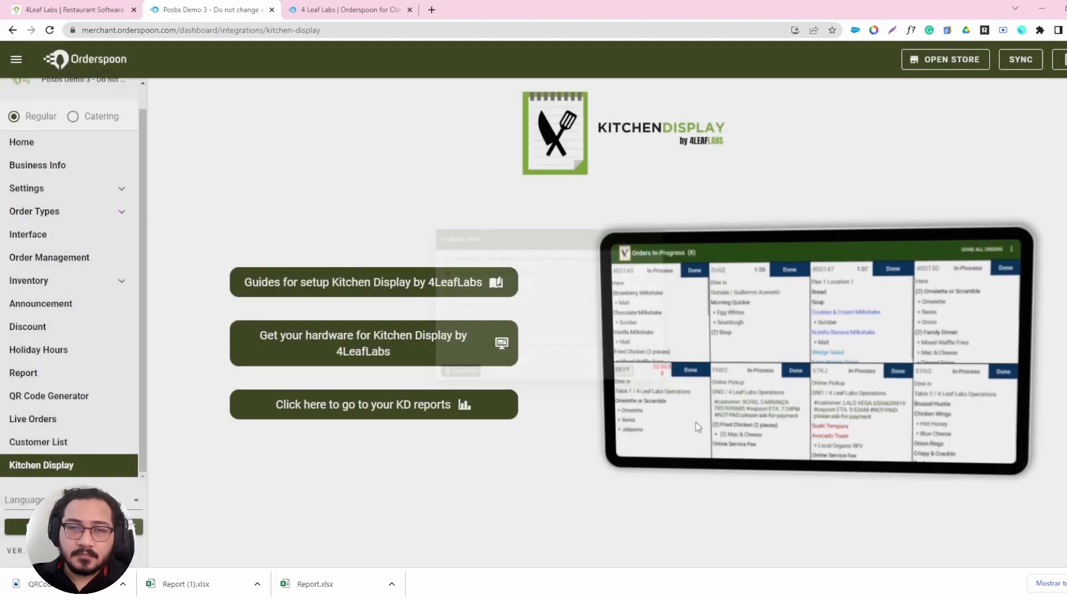